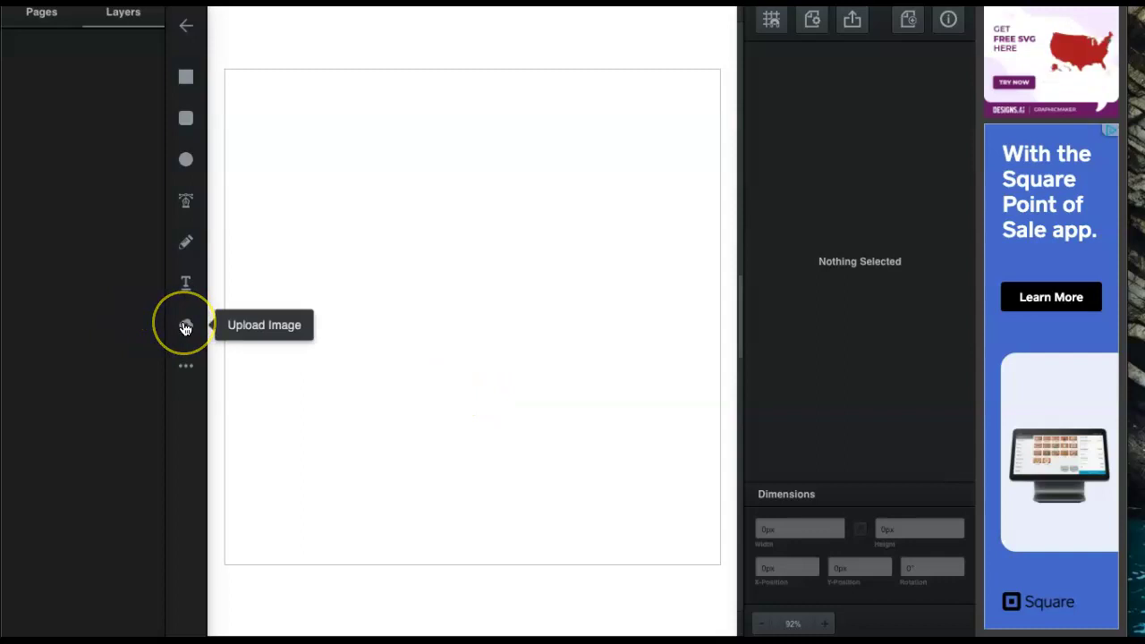
Step: Upload the image "Untitled_Artwork 2.jpg" from the Desktop folder onto the canvas
left_click(132, 628)
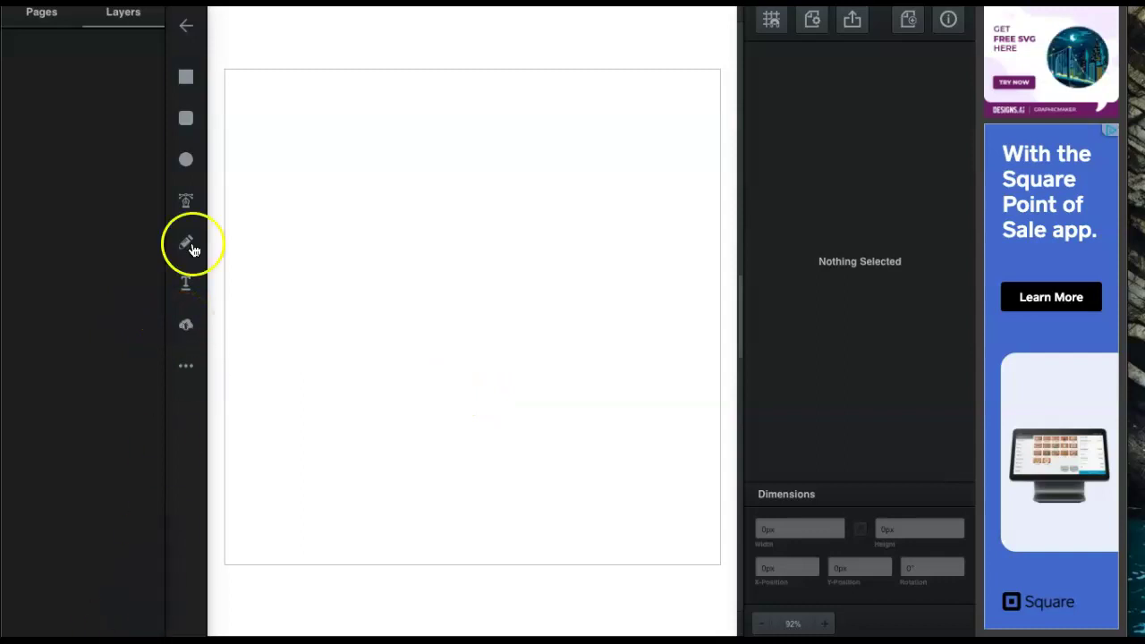
left_click(185, 328)
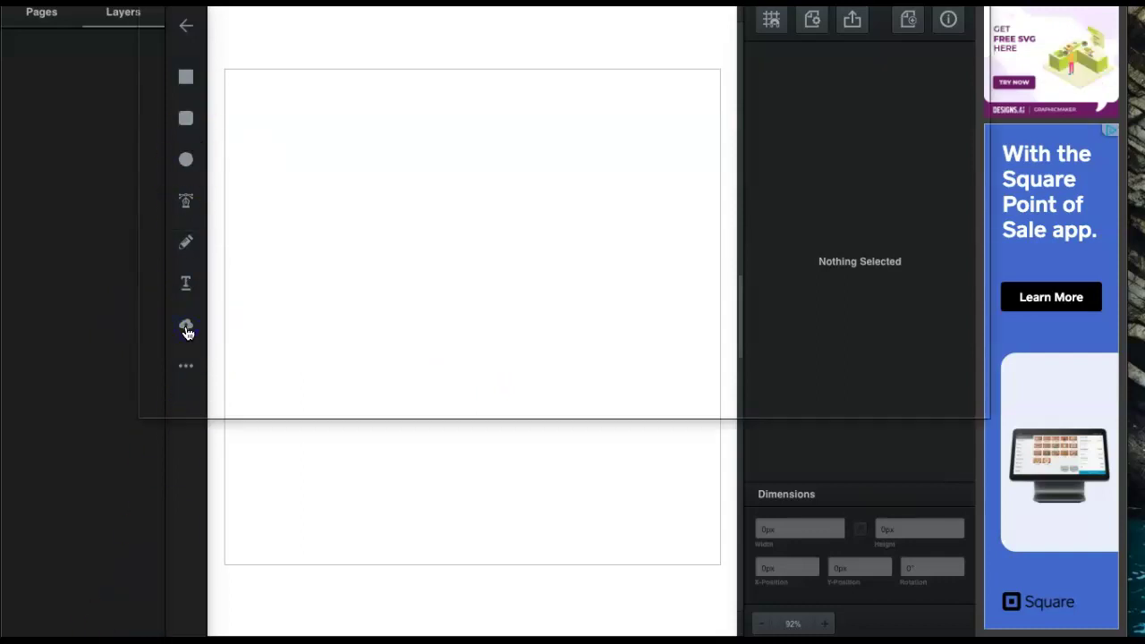
left_click(202, 38)
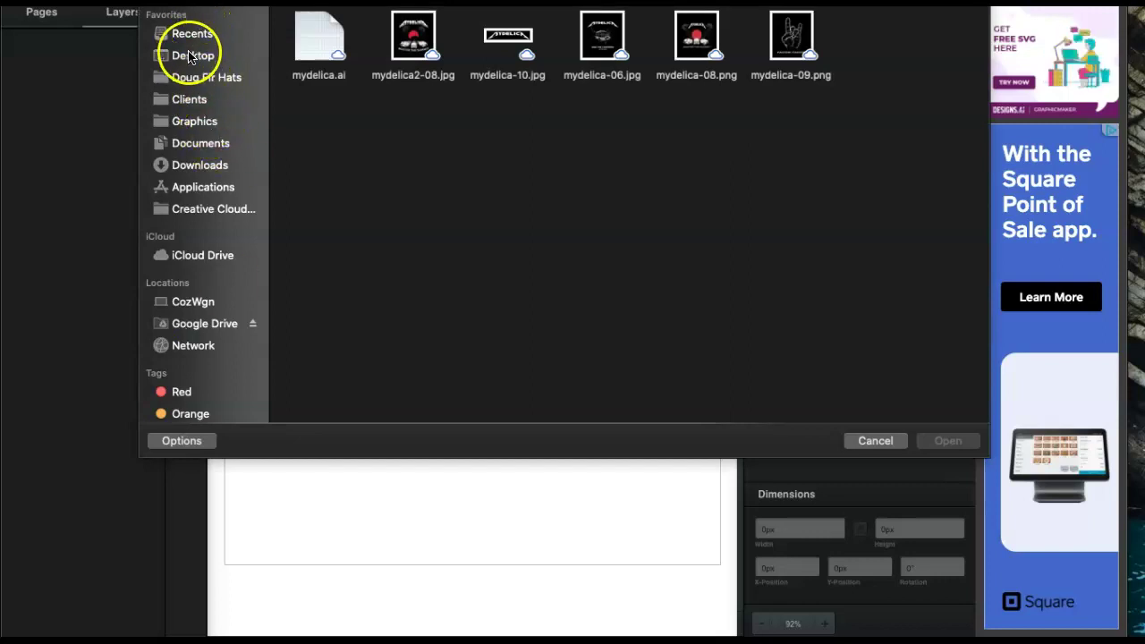
left_click(190, 55)
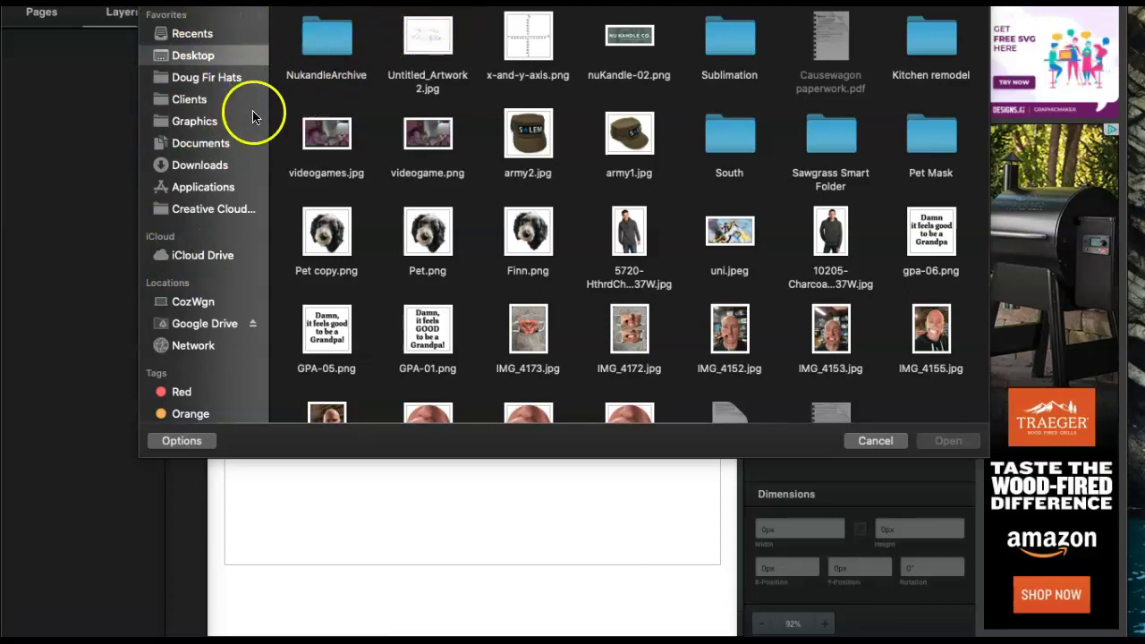
left_click(434, 40)
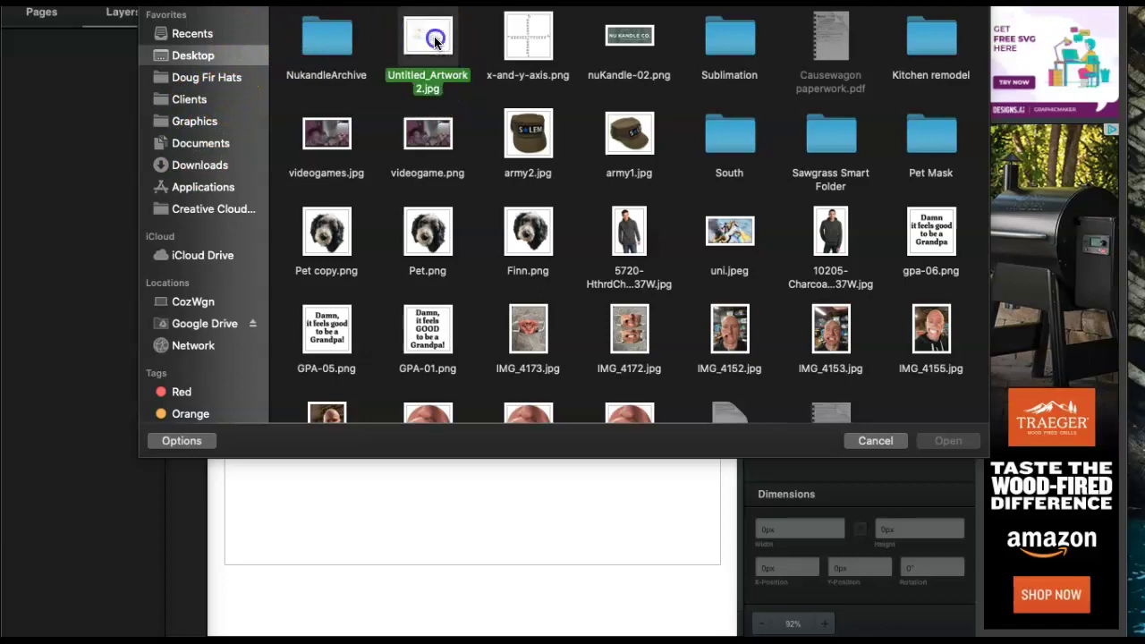
left_click(949, 442)
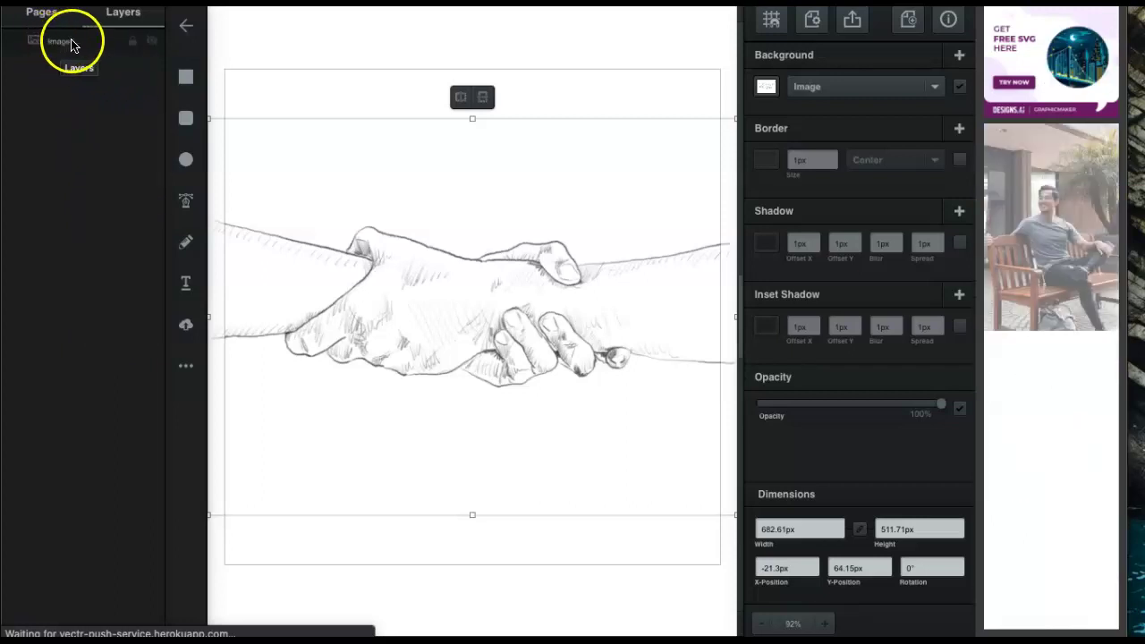
Step: Lock the handshake sketch's layer and try selecting the sketch on the canvas
left_click(132, 41)
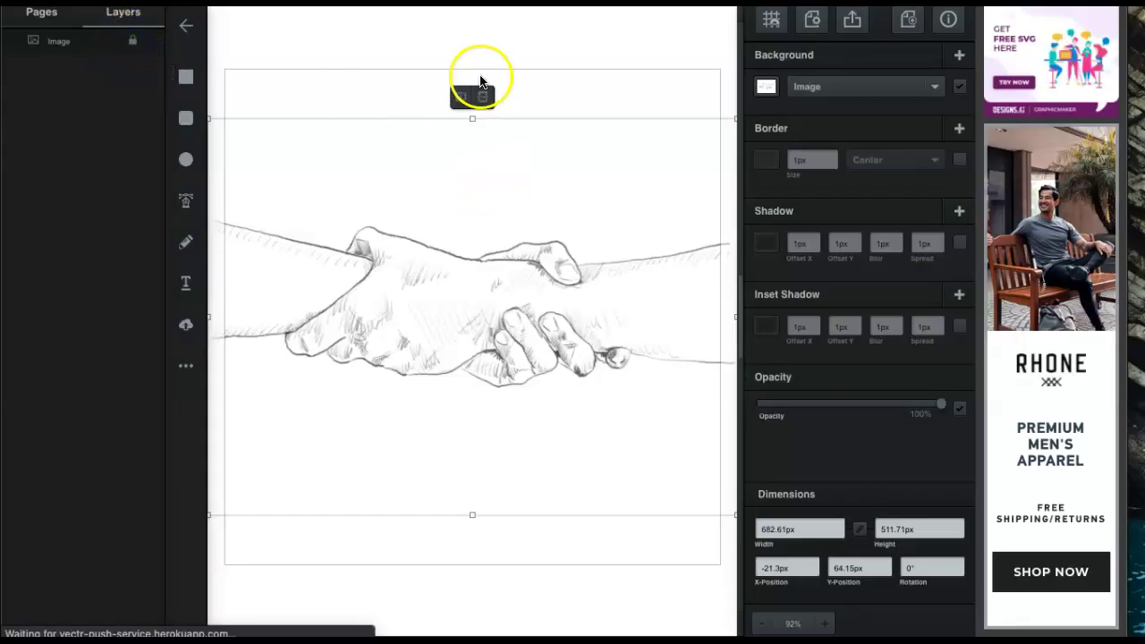
left_click(551, 67)
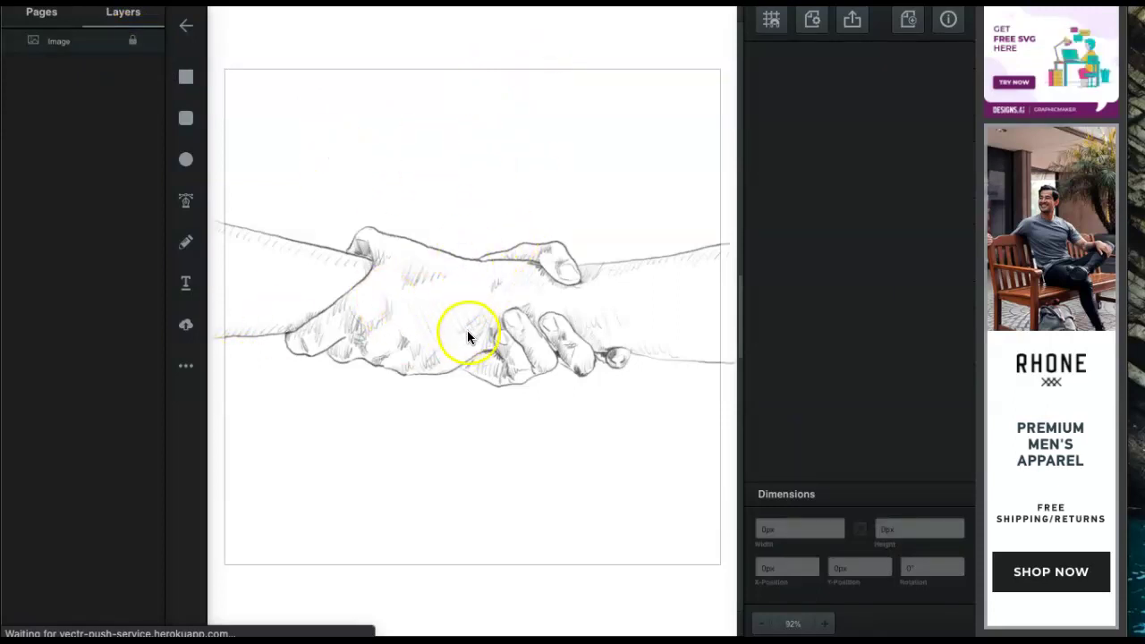
left_click(367, 190)
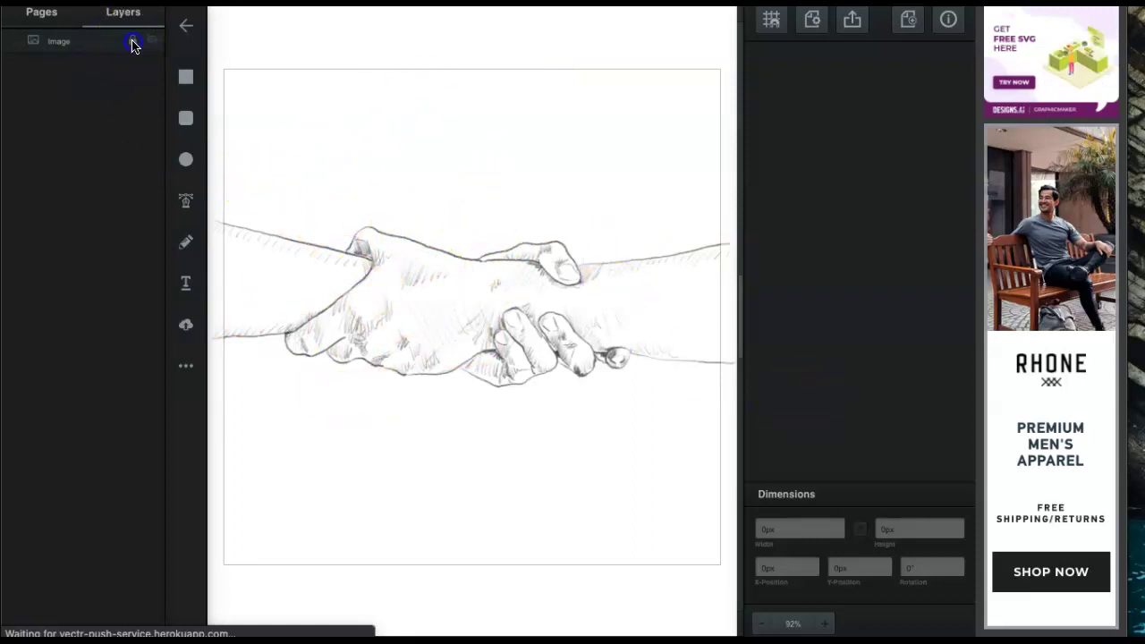
Step: Reduce the handshake sketch's opacity to 37% and lock its layer
left_click(510, 248)
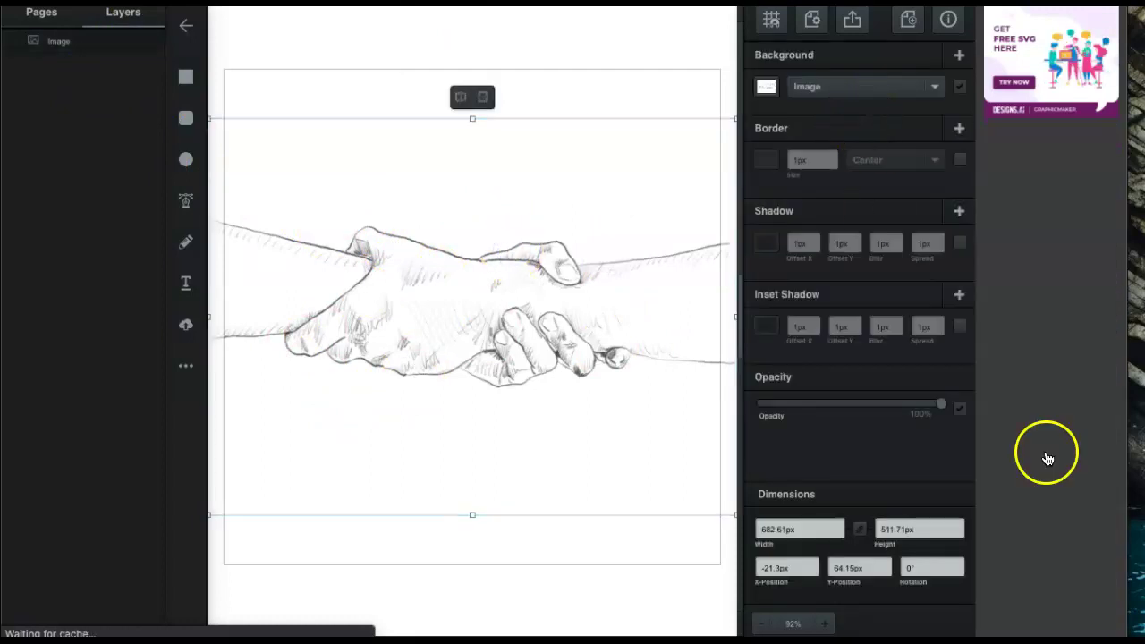
left_click(926, 407)
left_click_drag(926, 408, 826, 403)
left_click(959, 410)
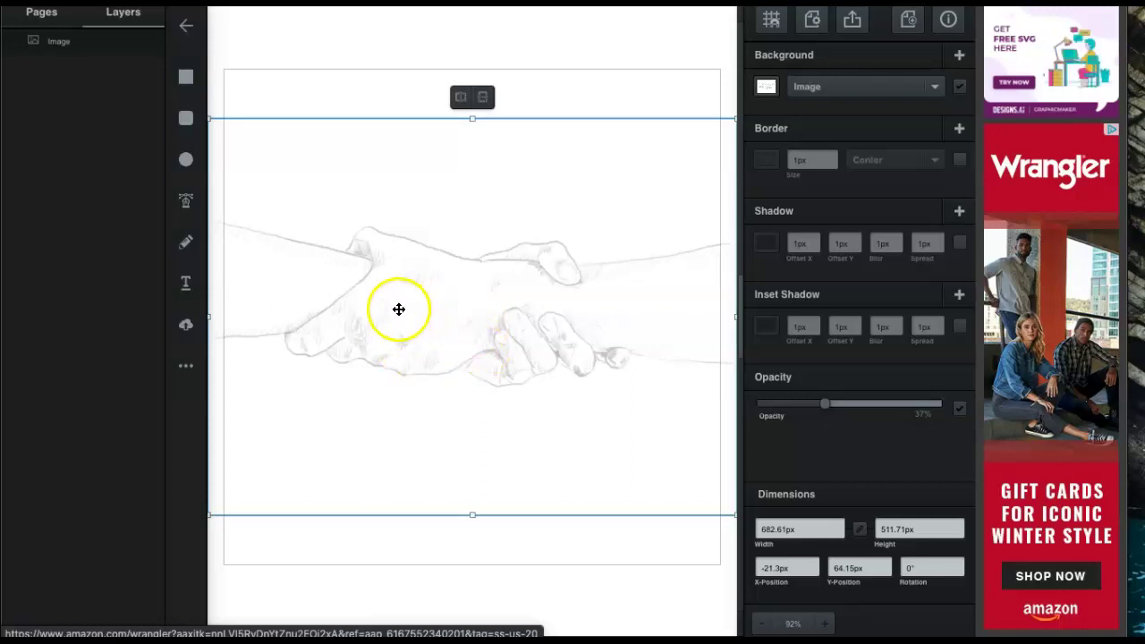
left_click(133, 41)
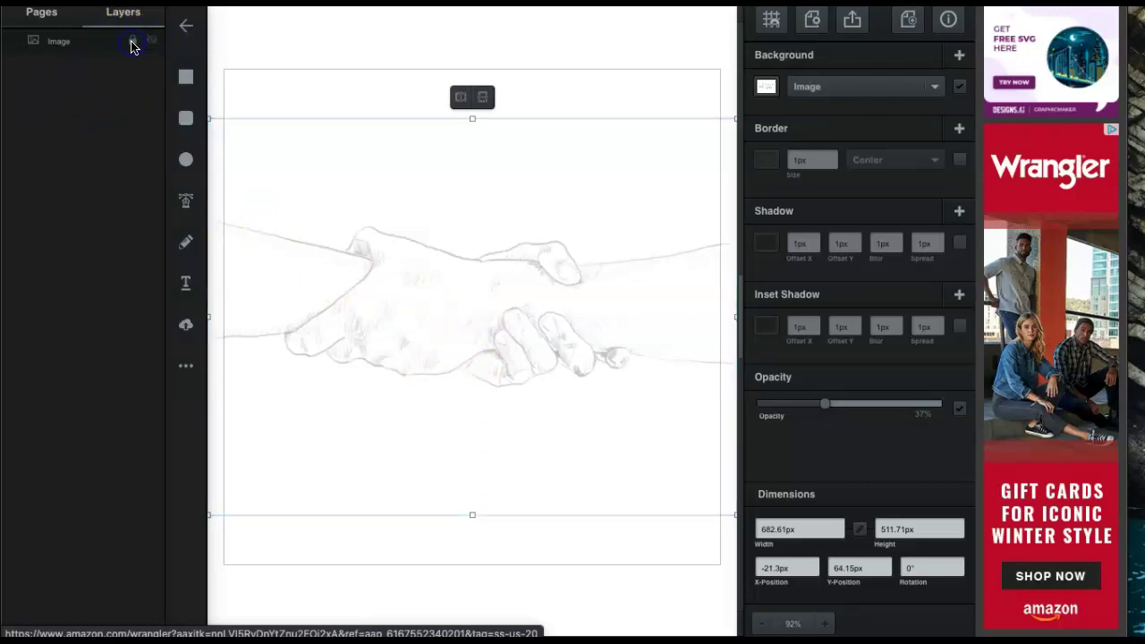
left_click(101, 189)
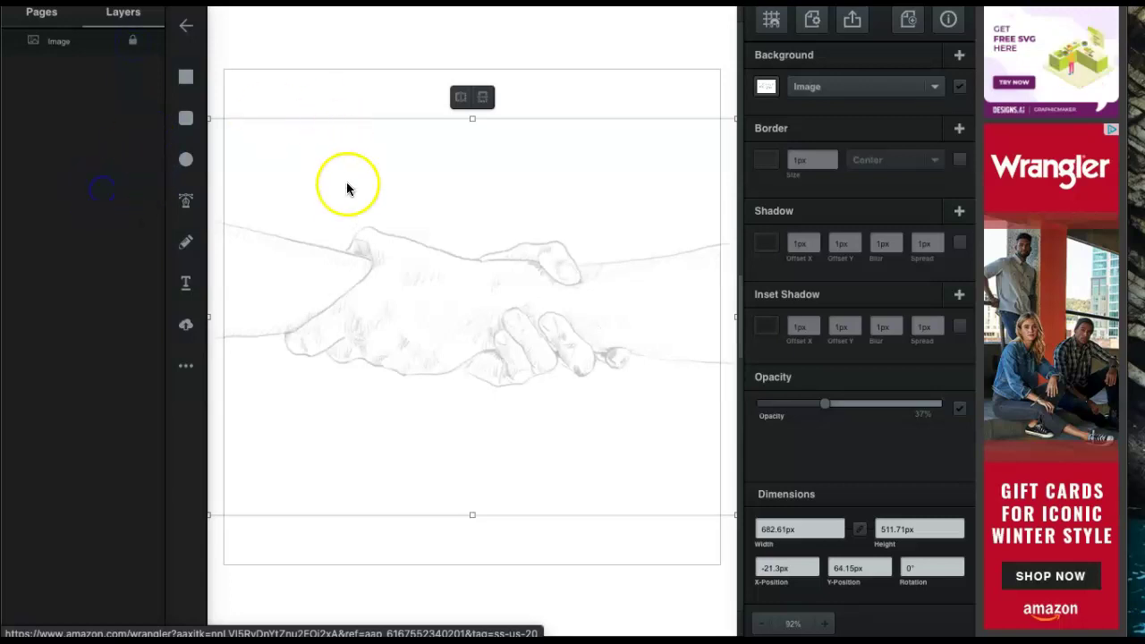
Step: Start a Pen tool path along the upper edge of the left forearm, from the artboard border to the wrist
left_click(186, 205)
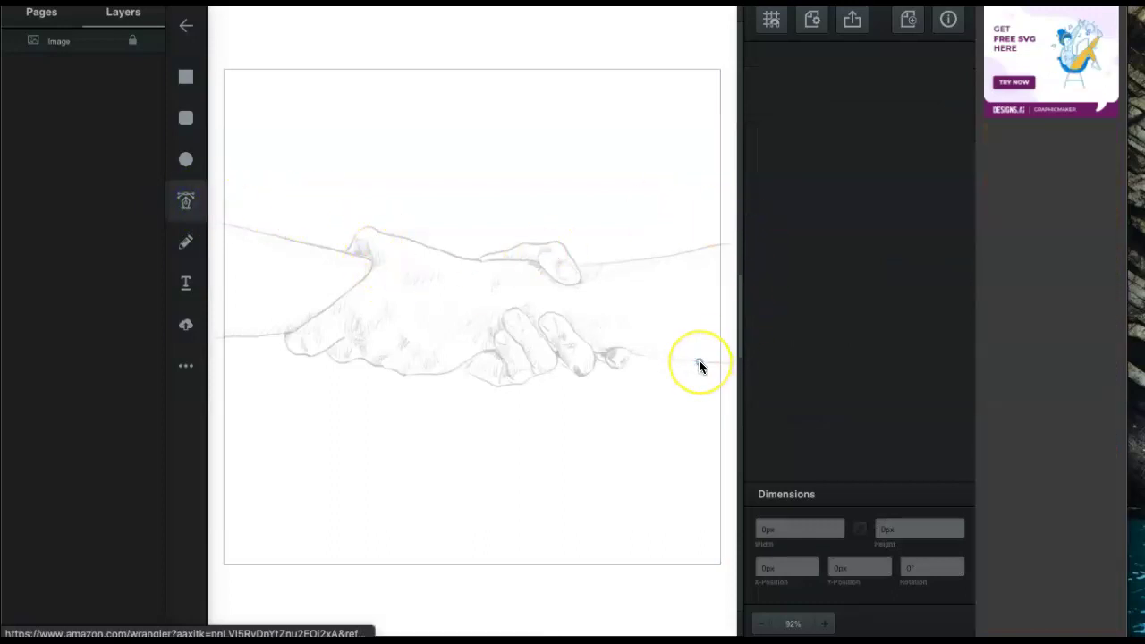
left_click(668, 369)
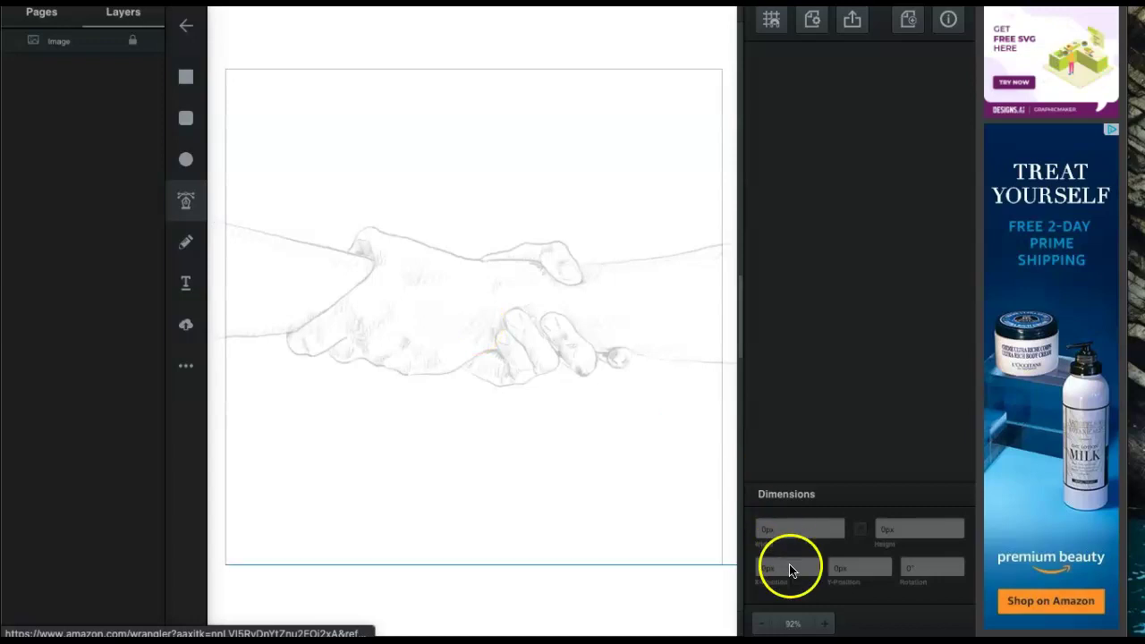
left_click(827, 626)
left_click(466, 326)
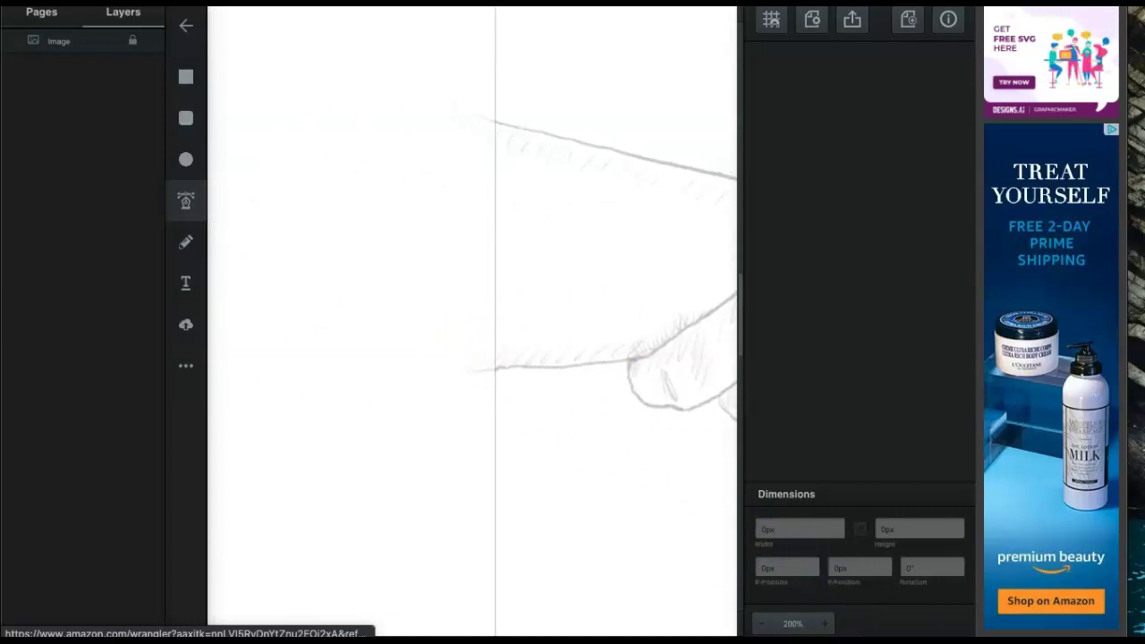
left_click(761, 623)
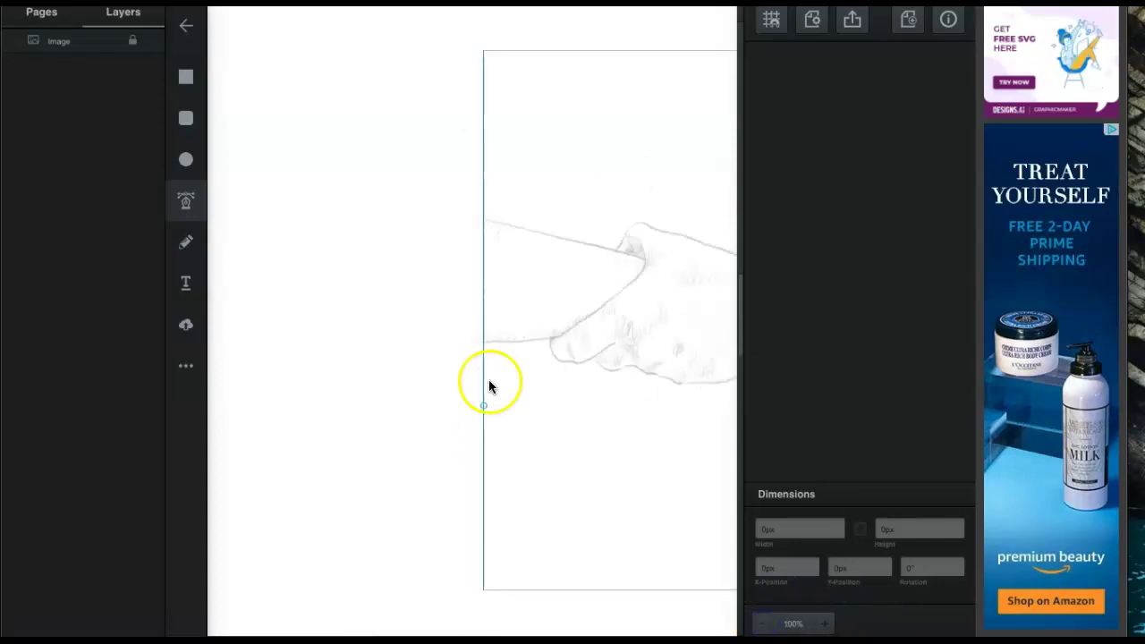
left_click(322, 230)
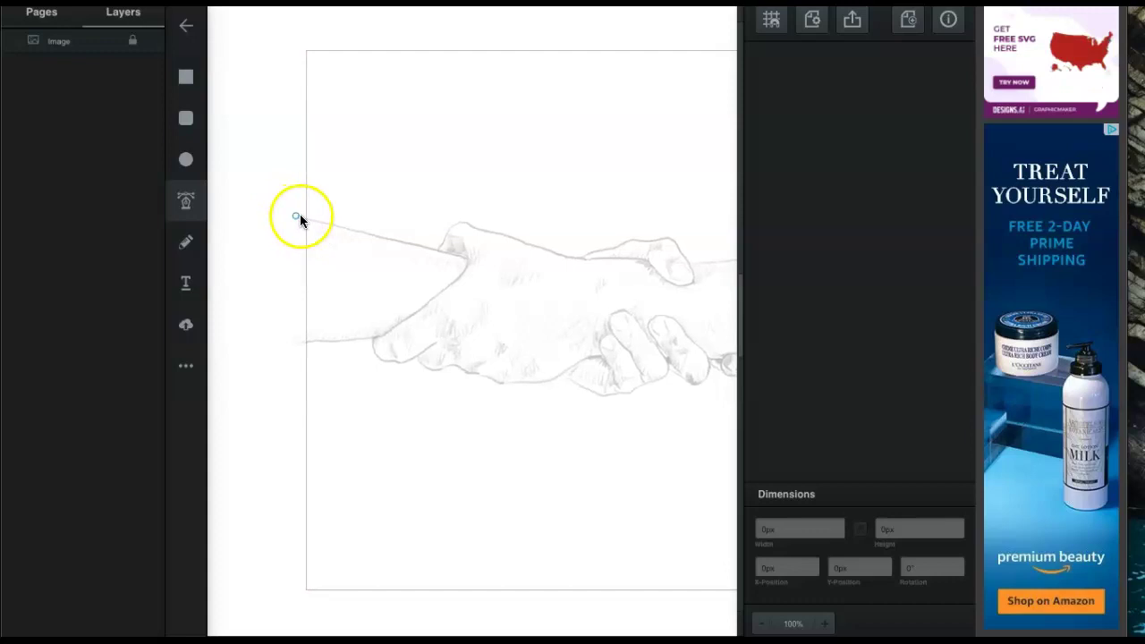
left_click(307, 218)
left_click(438, 250)
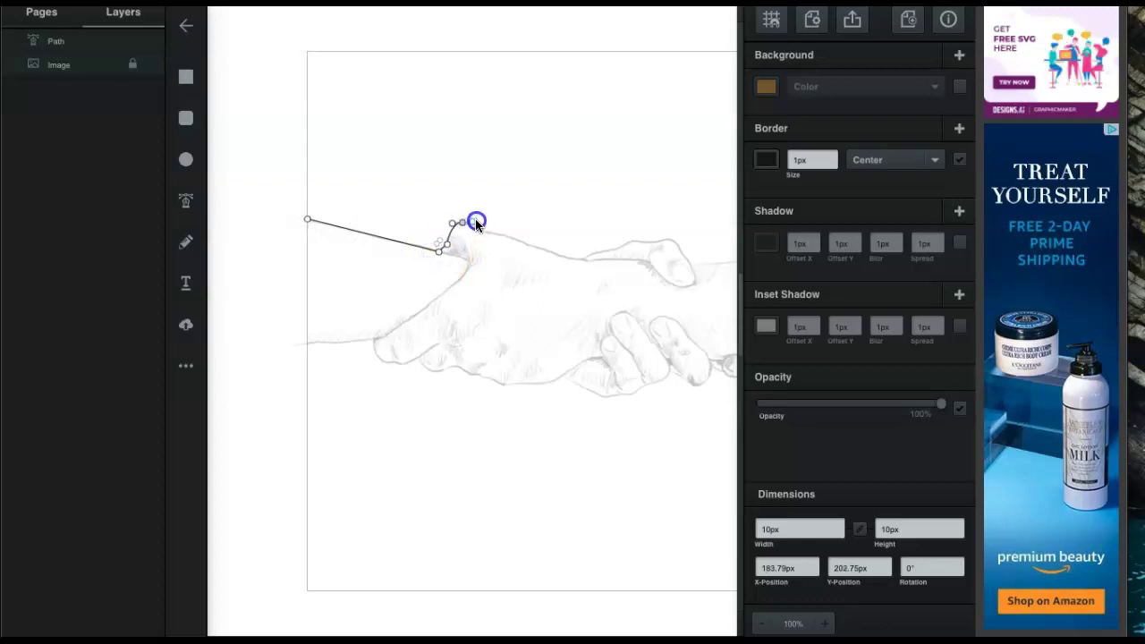
Step: Continue the path over the raised knuckle, along the top of the hand and up onto the gripping thumb
left_click(475, 222)
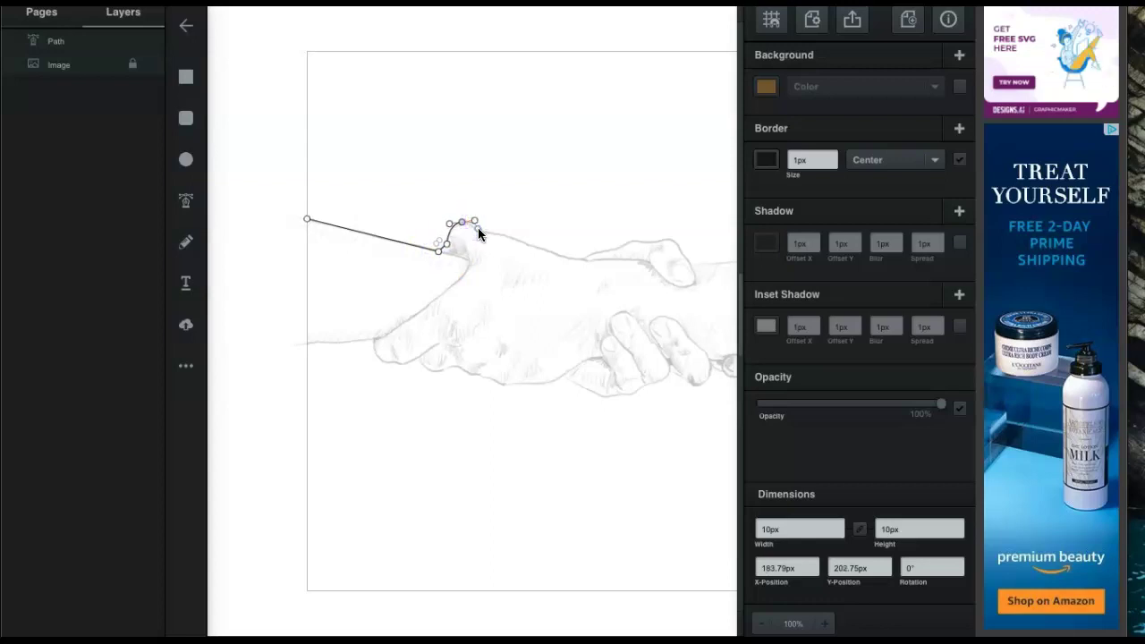
left_click(480, 230)
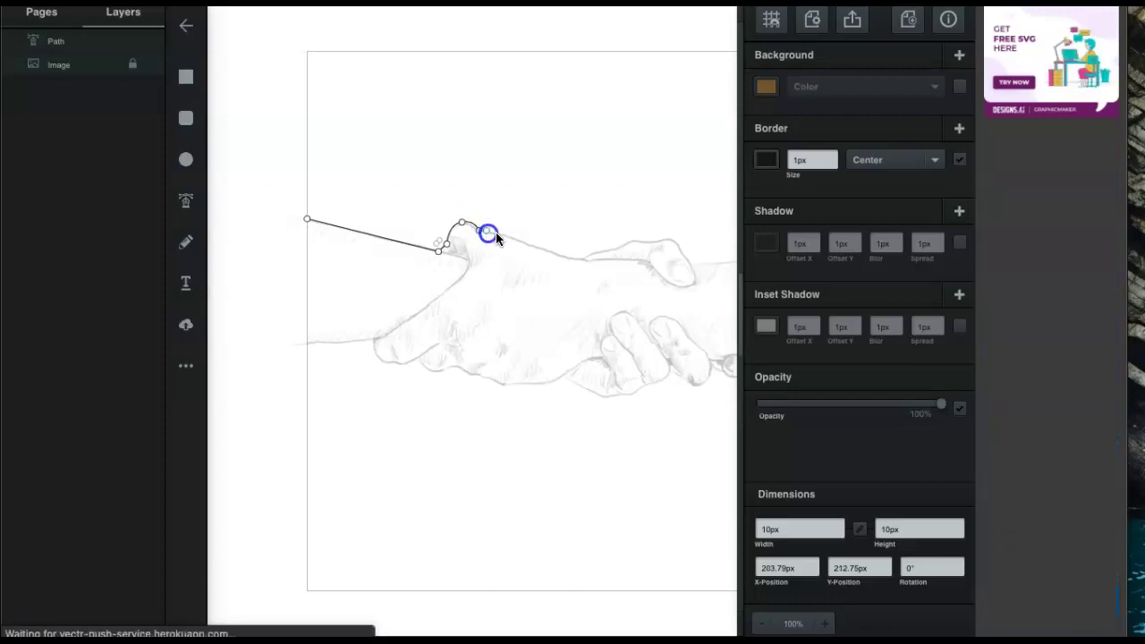
left_click(537, 251)
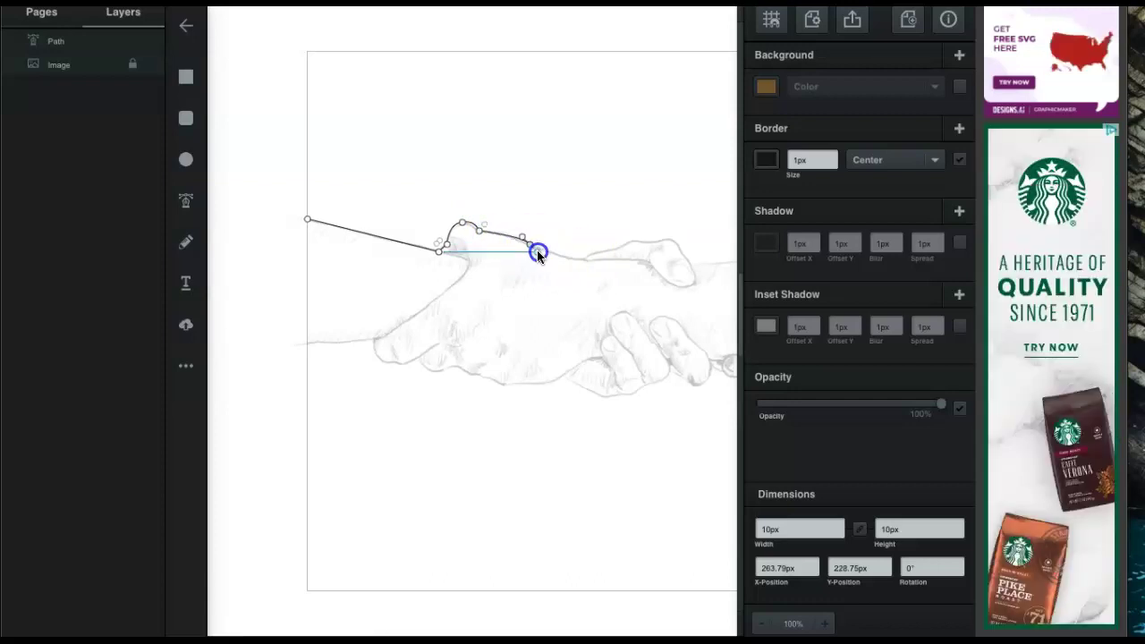
left_click(586, 257)
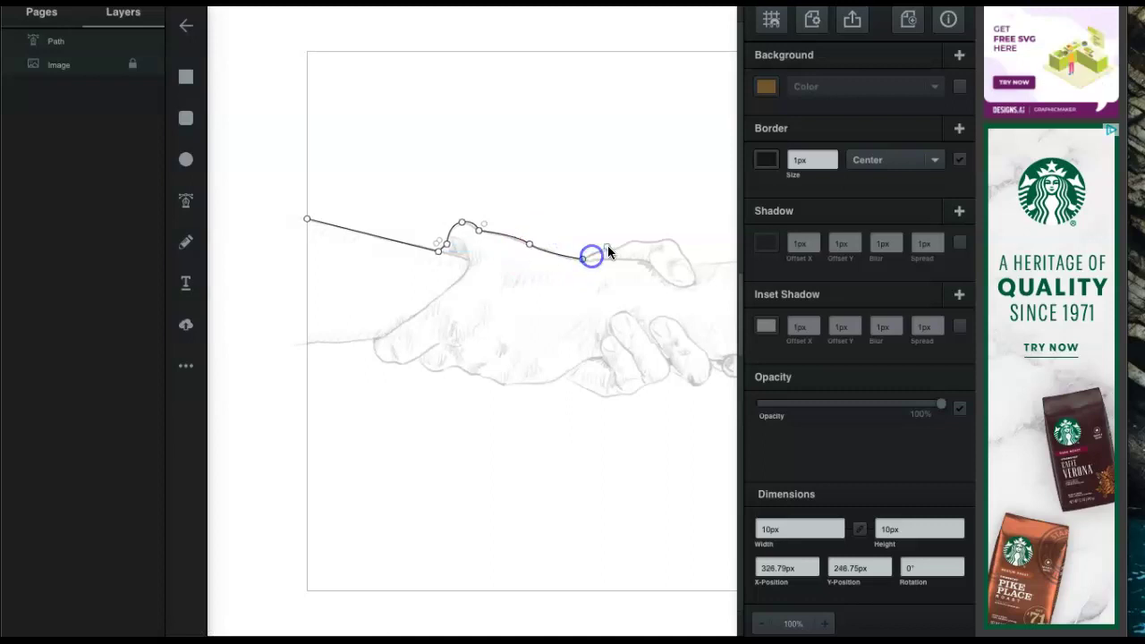
left_click(679, 242)
Step: Continue the path around the right forearm and back along the undersides of the clasped fingers to the left hand's fingertip
scroll(686, 264, "up", 3)
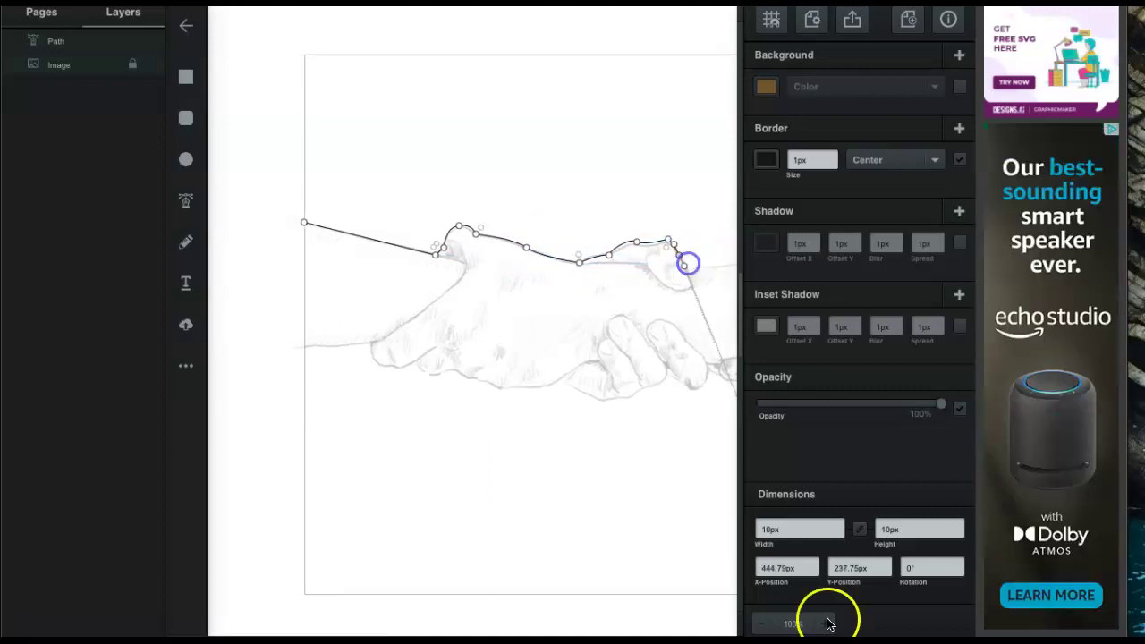
left_click(556, 434)
left_click(420, 427)
left_click(268, 465)
scroll(421, 478, "left", 5)
left_click(274, 447)
scroll(335, 466, "left", 3)
scroll(334, 466, "down", 2)
left_click(361, 416)
left_click(250, 417)
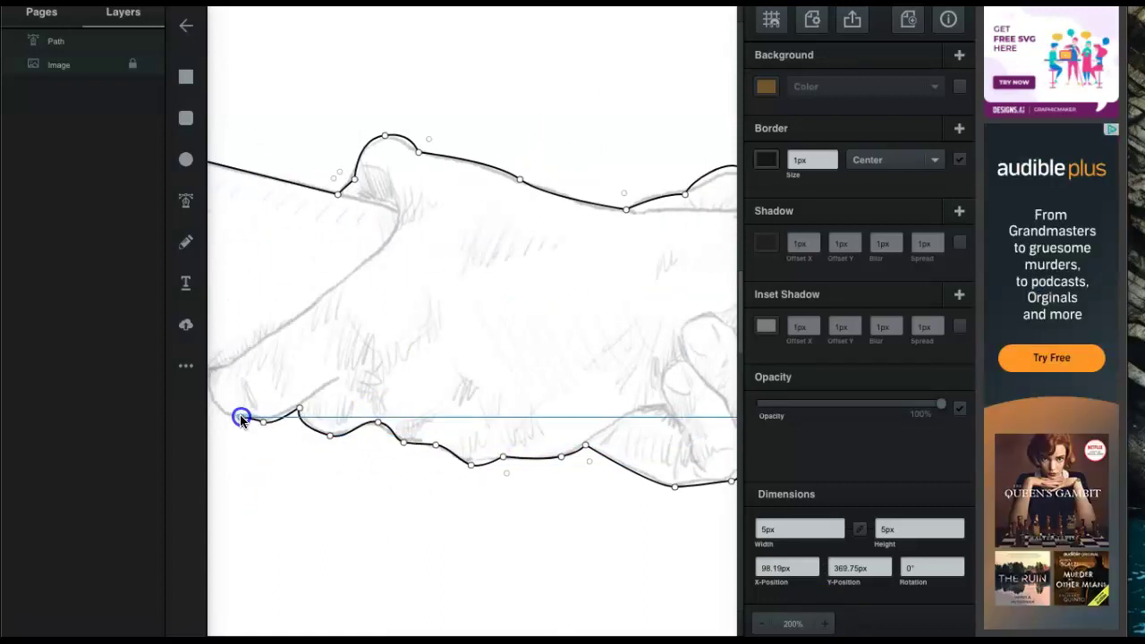
Step: Trace the underside of the left forearm and close the outline around both hands
left_click(307, 370)
left_click(488, 380)
key("ctrl+minus")
key("ctrl+minus")
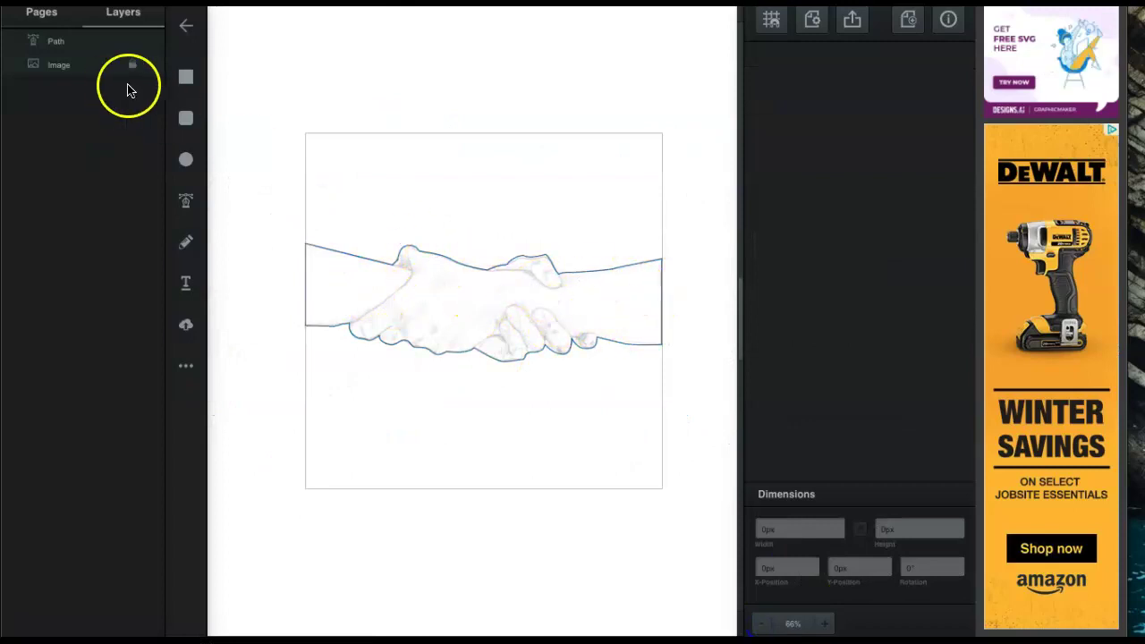
Step: Turn off the border of the traced hands path and enable its color background
left_click(460, 263)
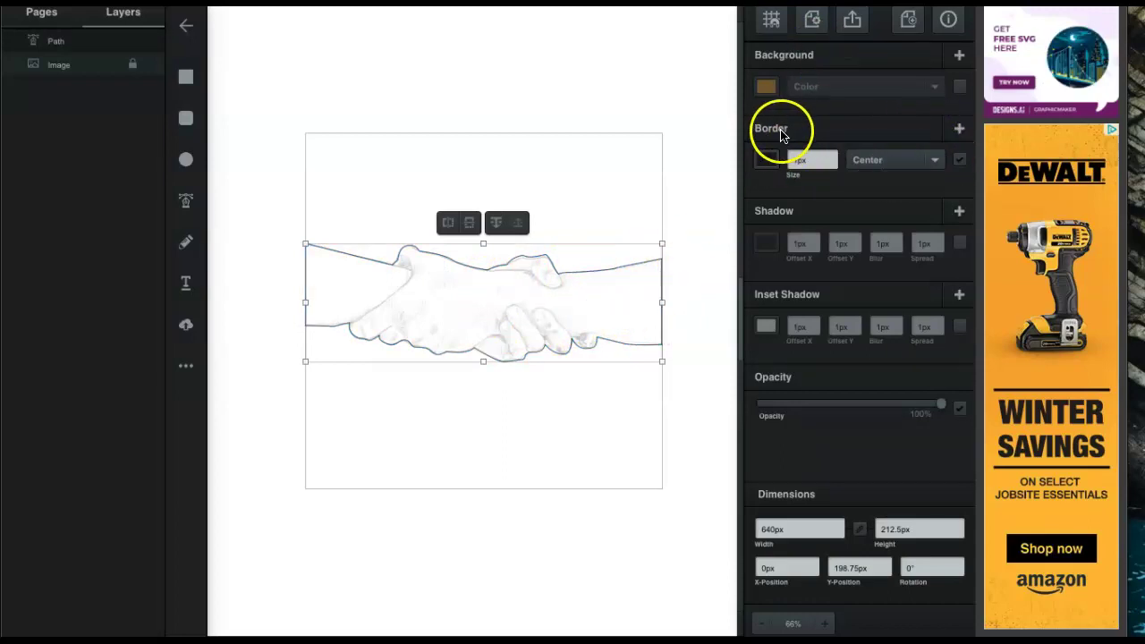
left_click(959, 159)
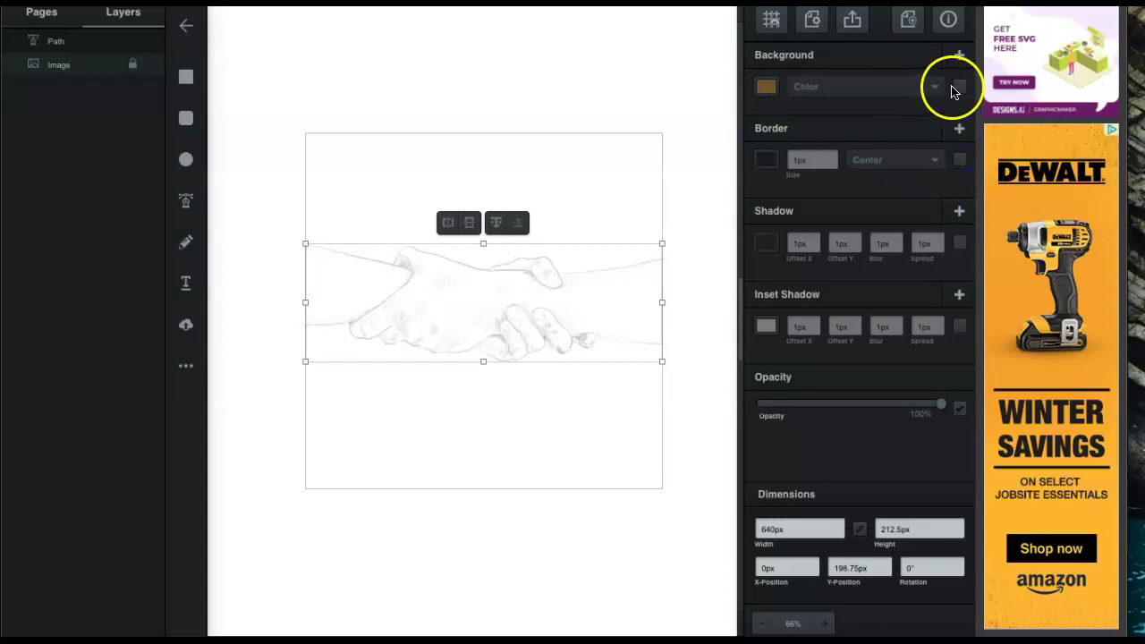
left_click(960, 86)
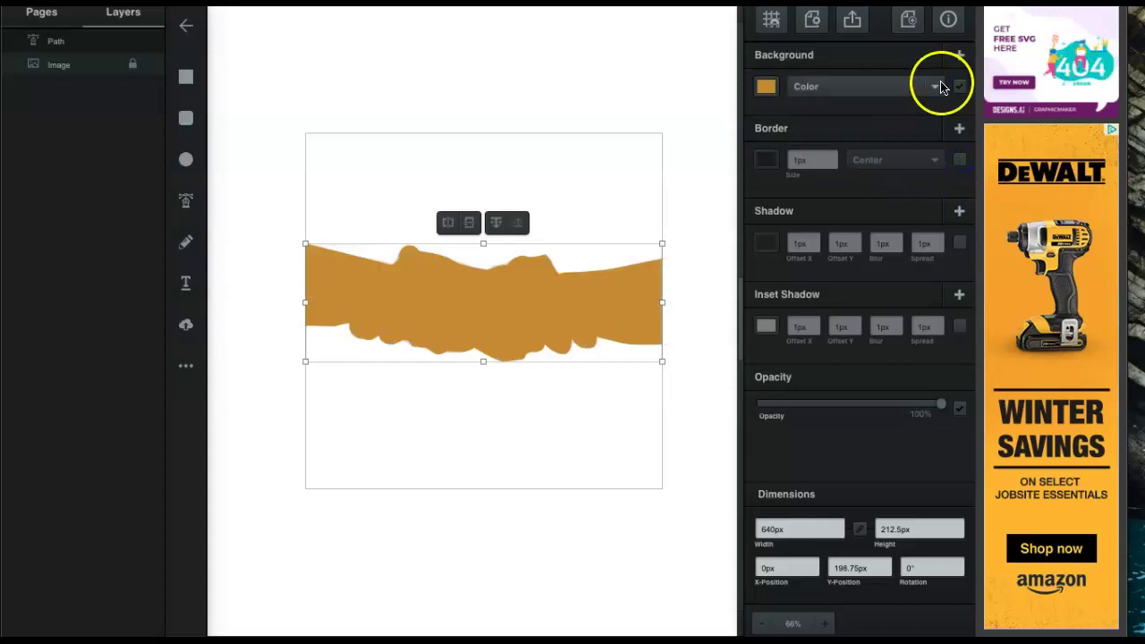
Step: Change the hands path's background color to light gray #c3c3c3
left_click(938, 86)
left_click(756, 87)
left_click(764, 86)
left_click_drag(700, 179, 751, 161)
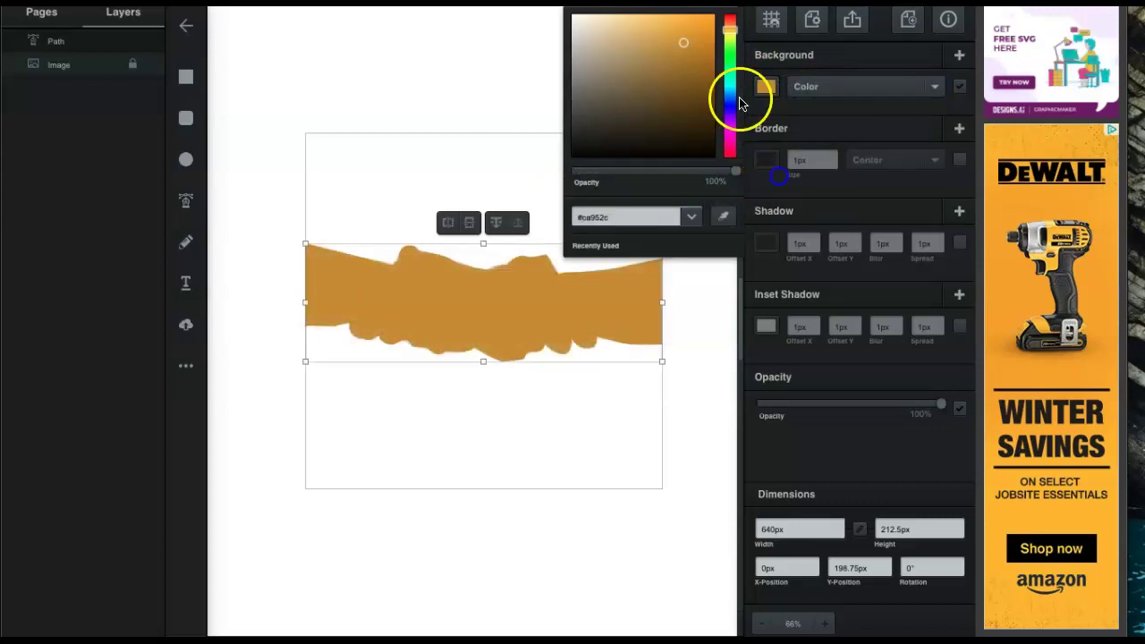
left_click_drag(677, 38, 543, 51)
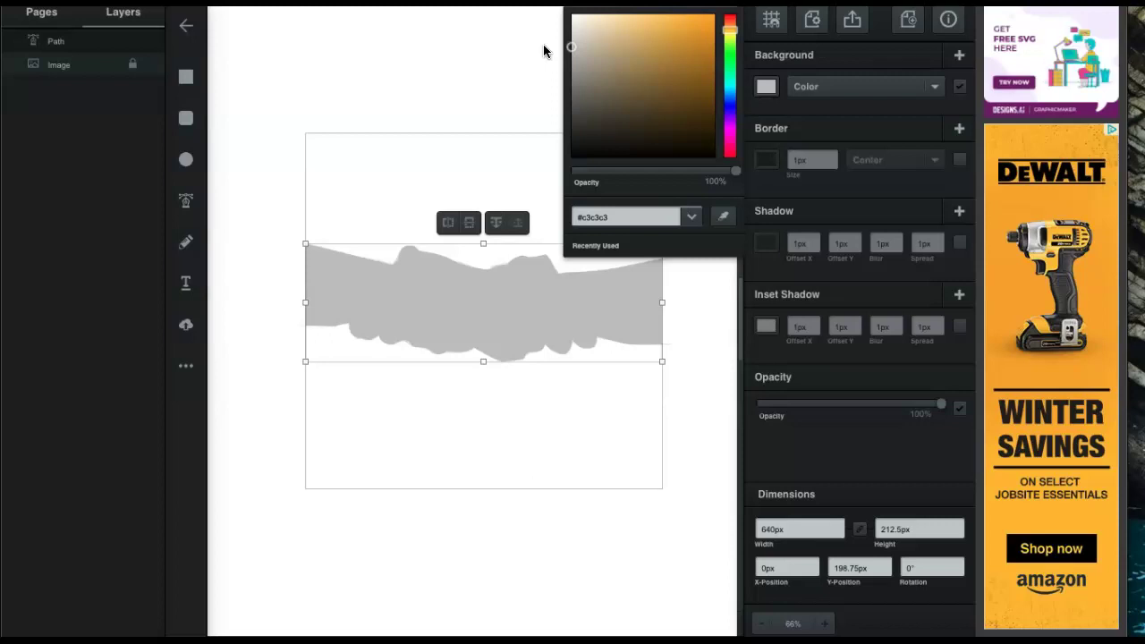
left_click(438, 87)
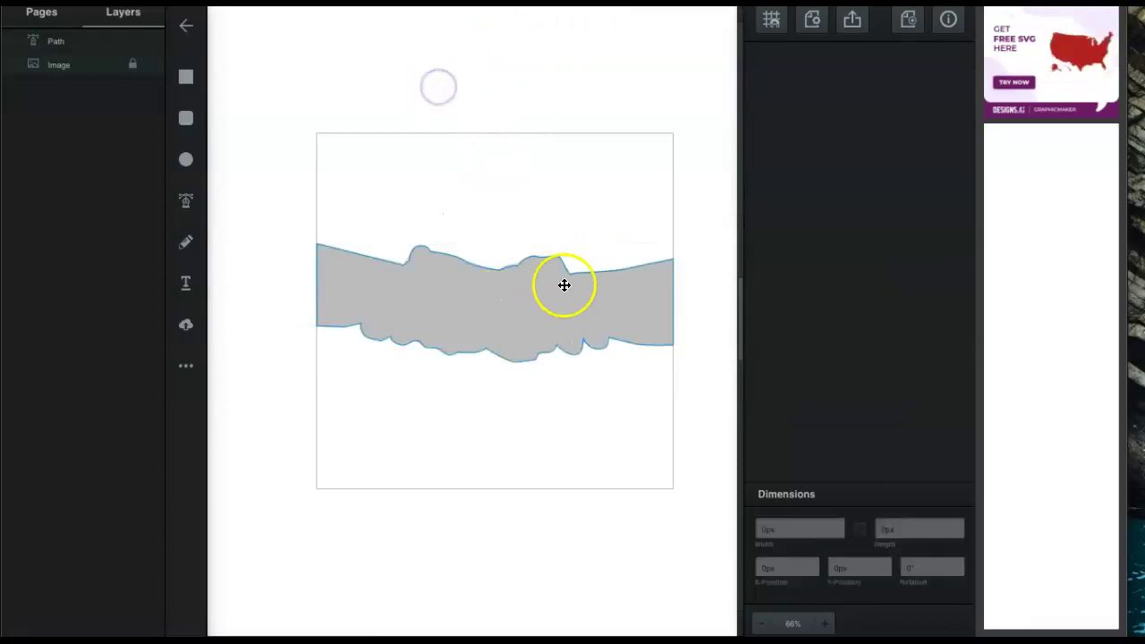
Step: Open the gray hands path for anchor-point editing, working at 300% zoom around the upper knuckles
scroll(554, 293, "up", 1)
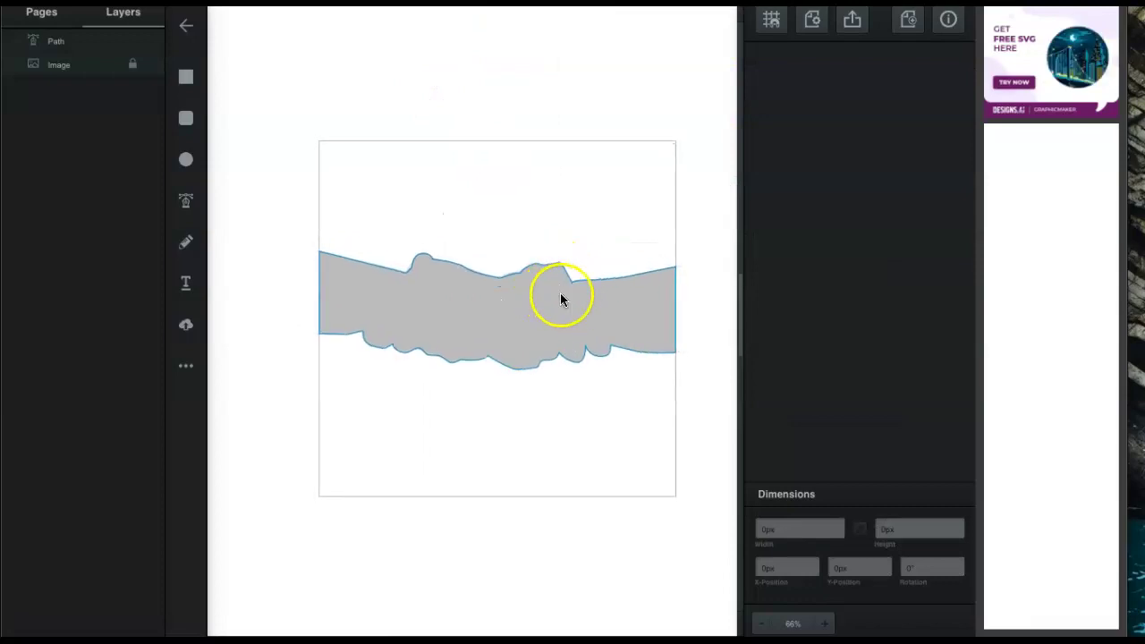
left_click(828, 623)
left_click(828, 623)
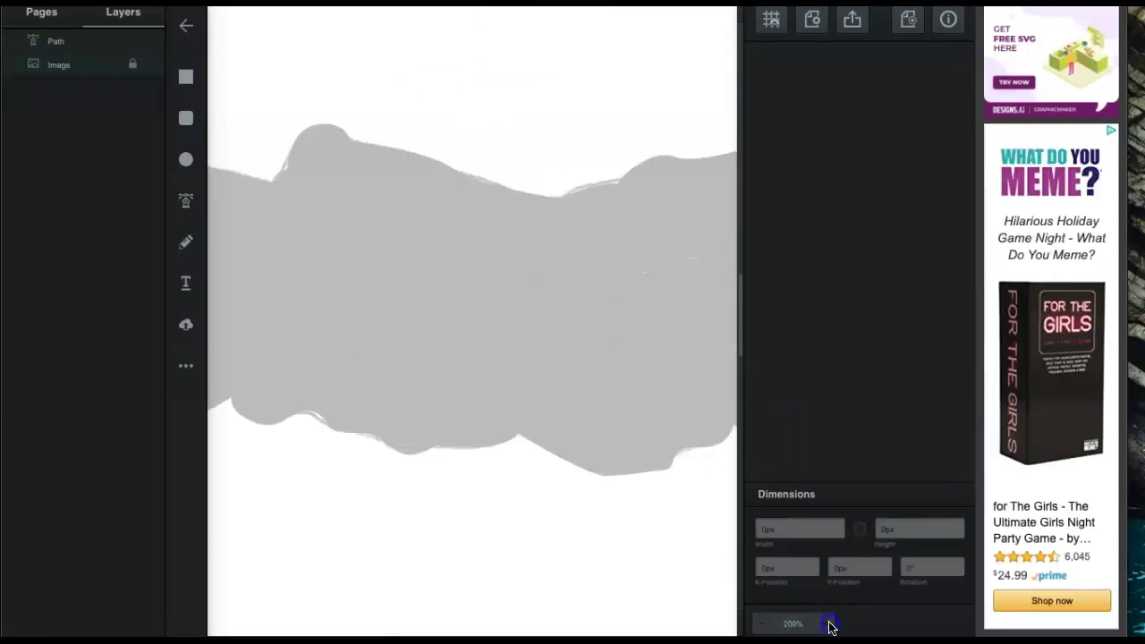
left_click(827, 623)
scroll(531, 301, "right", 3)
scroll(531, 301, "right", 5)
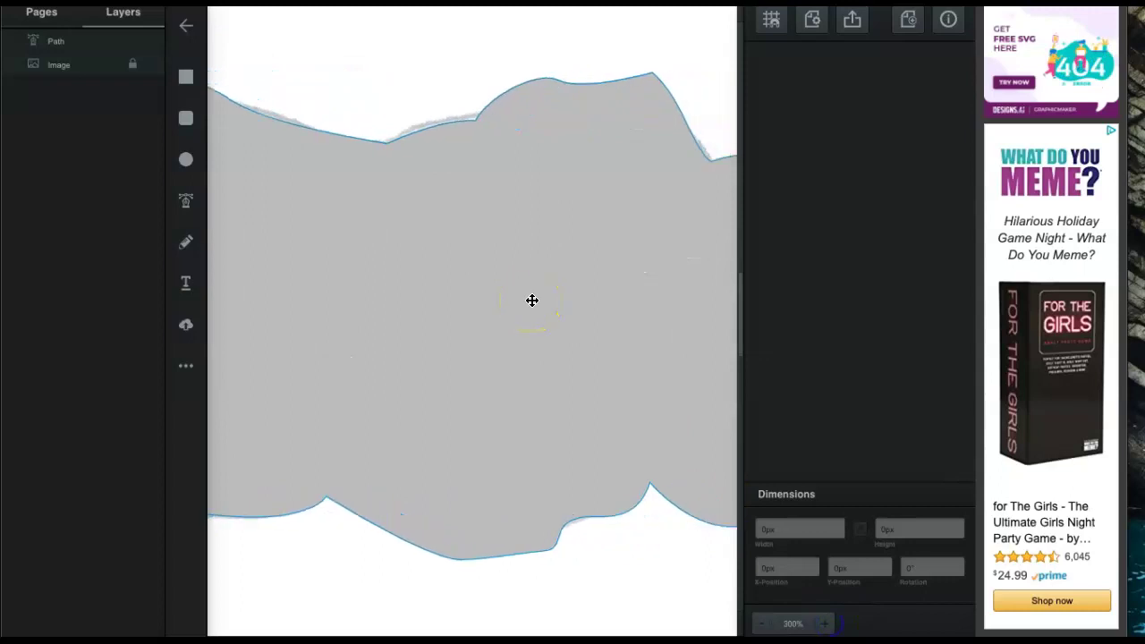
left_click(553, 72)
left_click(566, 83)
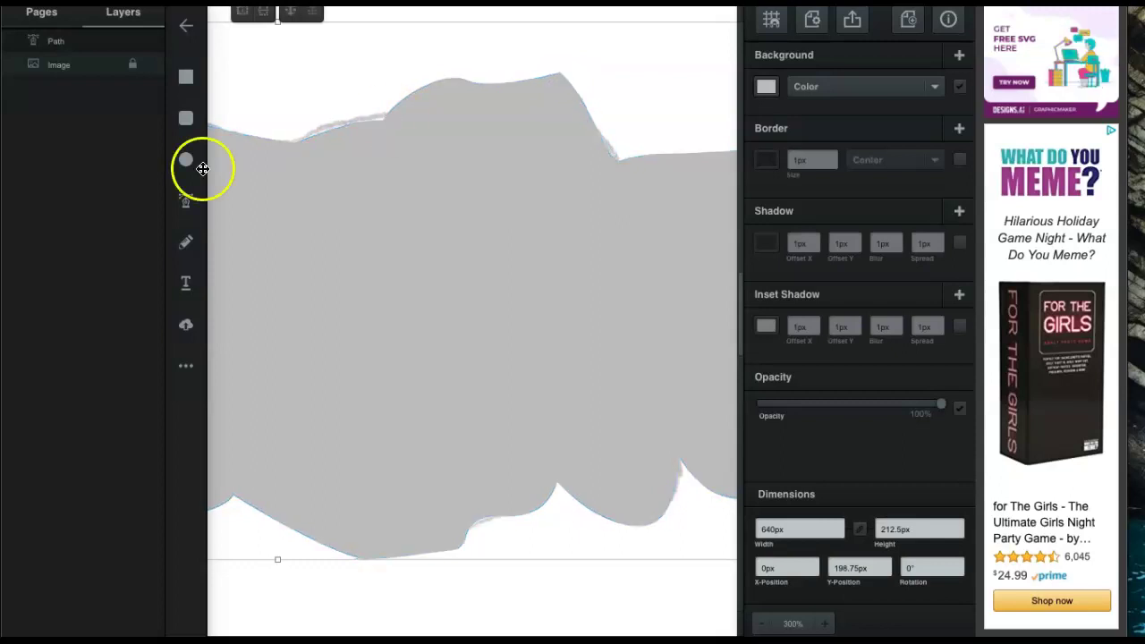
left_click(185, 200)
left_click(560, 71)
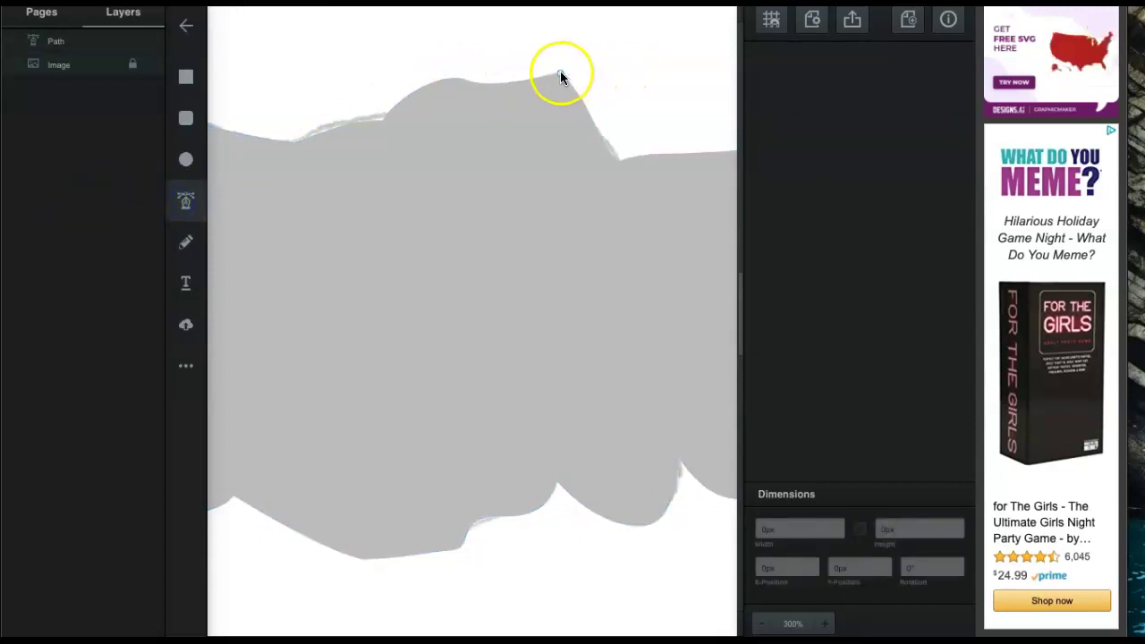
left_click(582, 81)
left_click(561, 81)
left_click(550, 98)
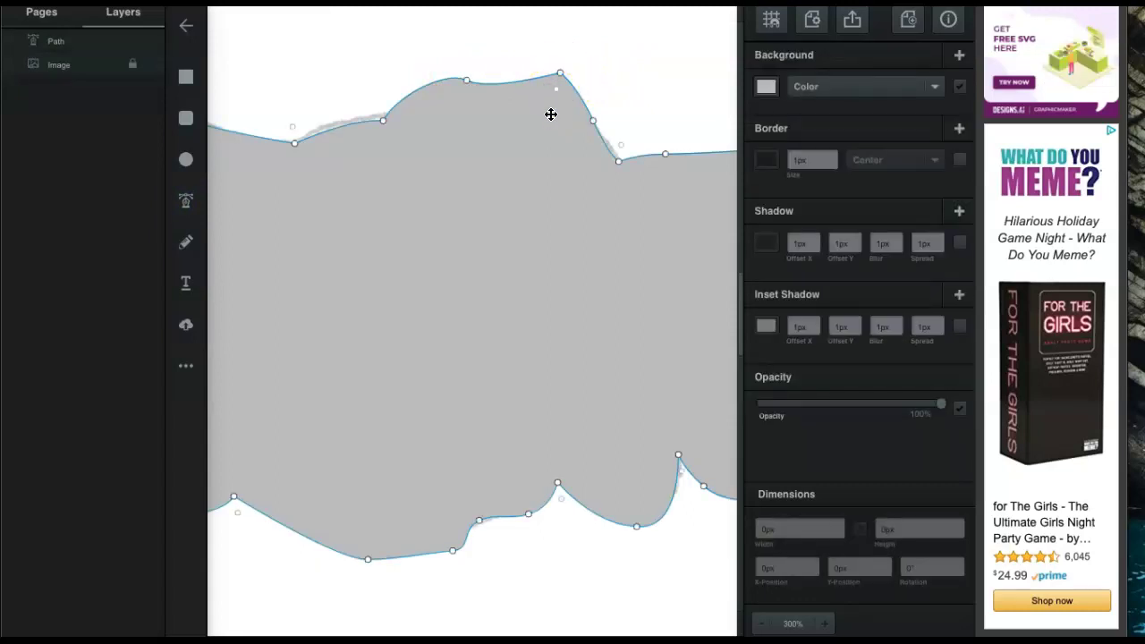
left_click(543, 190)
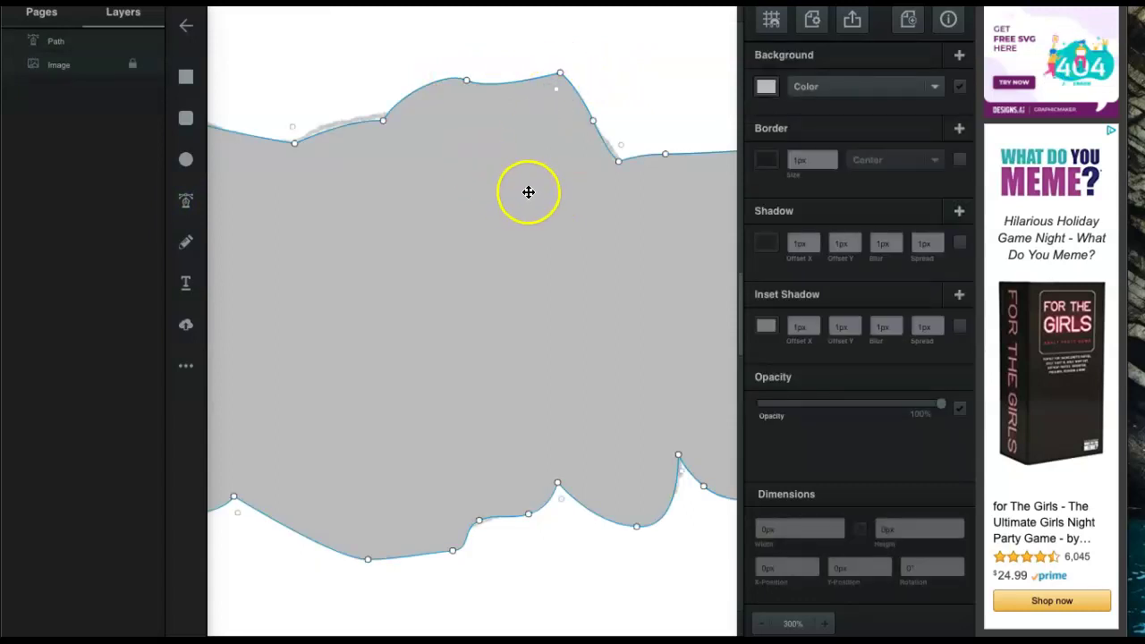
Step: Turn the peak anchor on the upper right knuckle into a smooth point and shorten its curve handles to follow the sketch
left_click(560, 75)
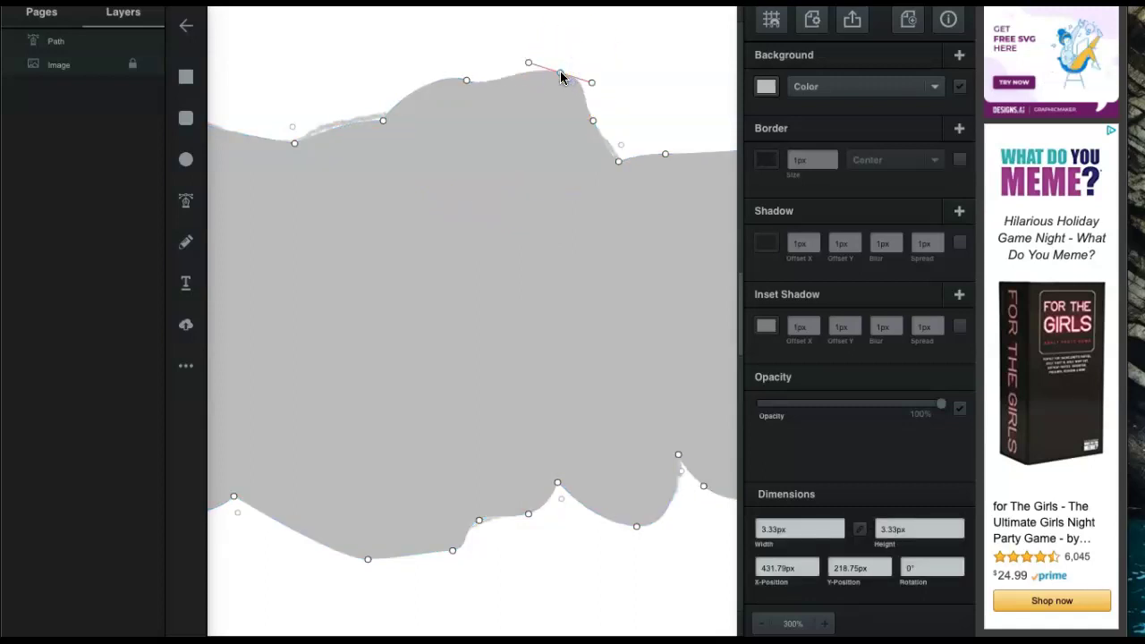
left_click(601, 86)
left_click_drag(594, 86, 580, 82)
left_click(536, 67)
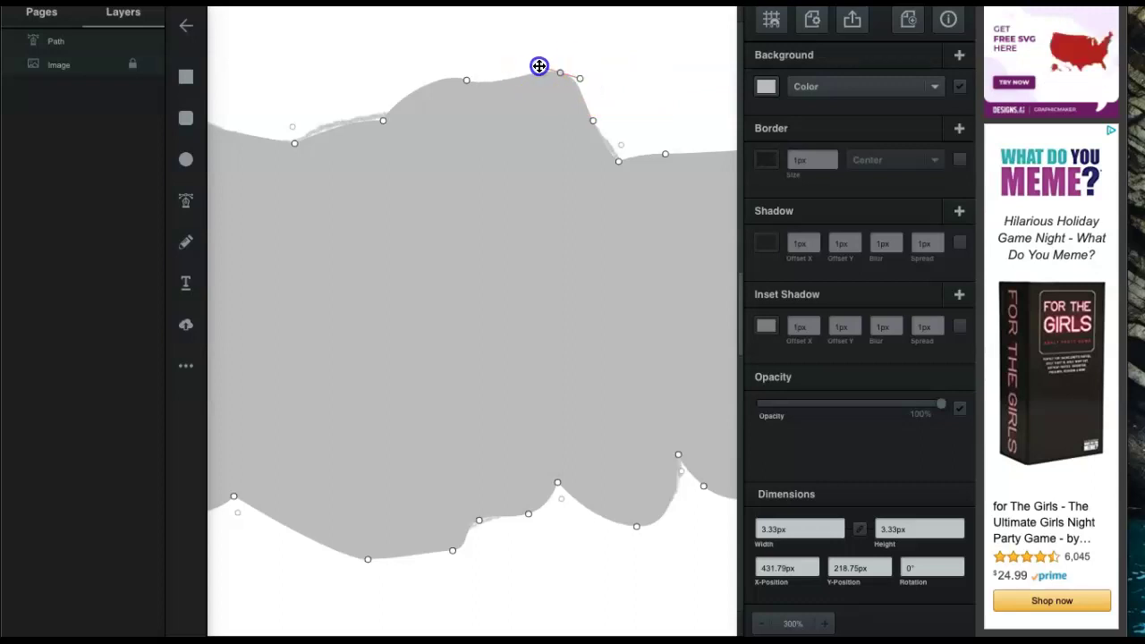
Step: Curve the path at the anchor just left of the upper knuckles so it bulges out to the sketch outline
left_click(382, 125)
left_click_drag(382, 125, 353, 115)
left_click(414, 127)
left_click_drag(416, 132, 348, 106)
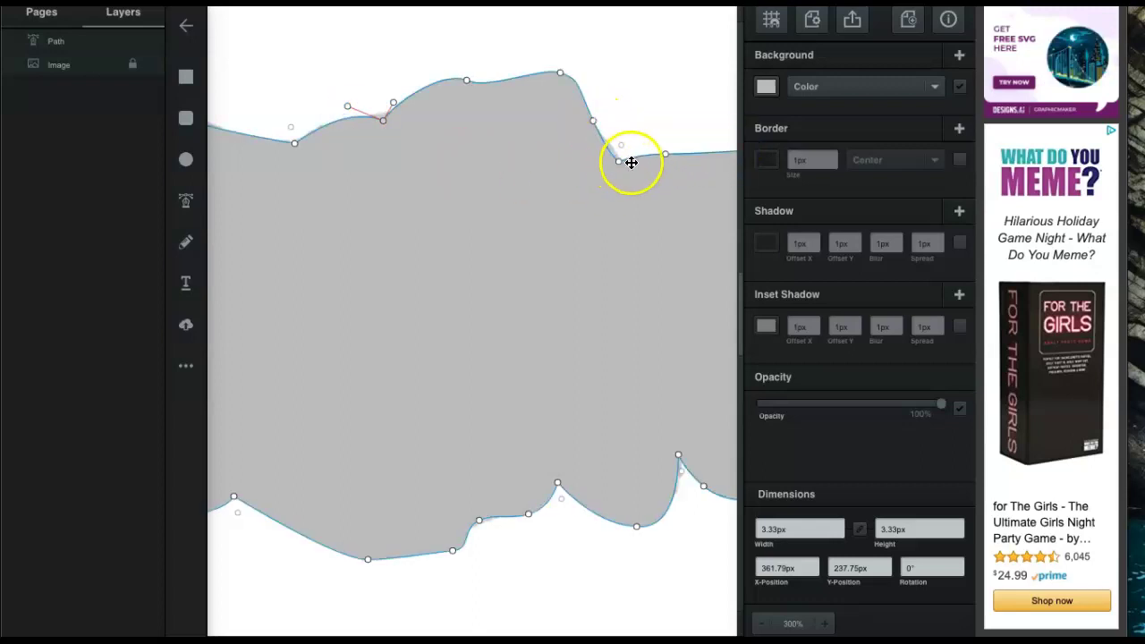
Step: Smooth the anchors along the underside of the clasped fingers so the gray edge follows the sketched outline
scroll(631, 160, "right", 10)
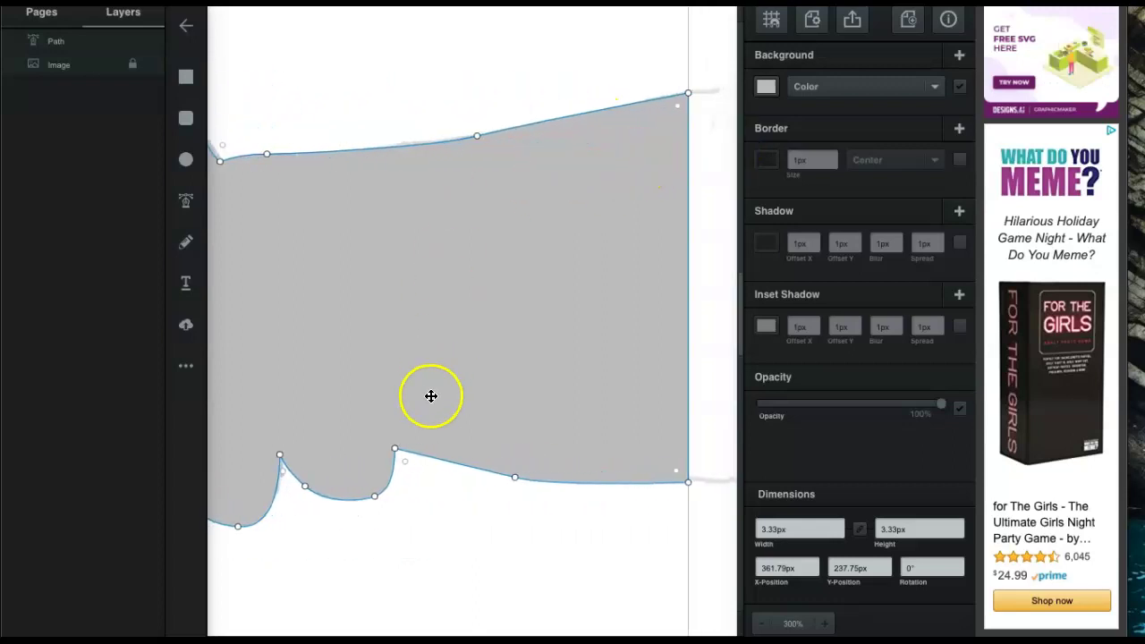
scroll(434, 390, "left", 6)
scroll(431, 386, "left", 6)
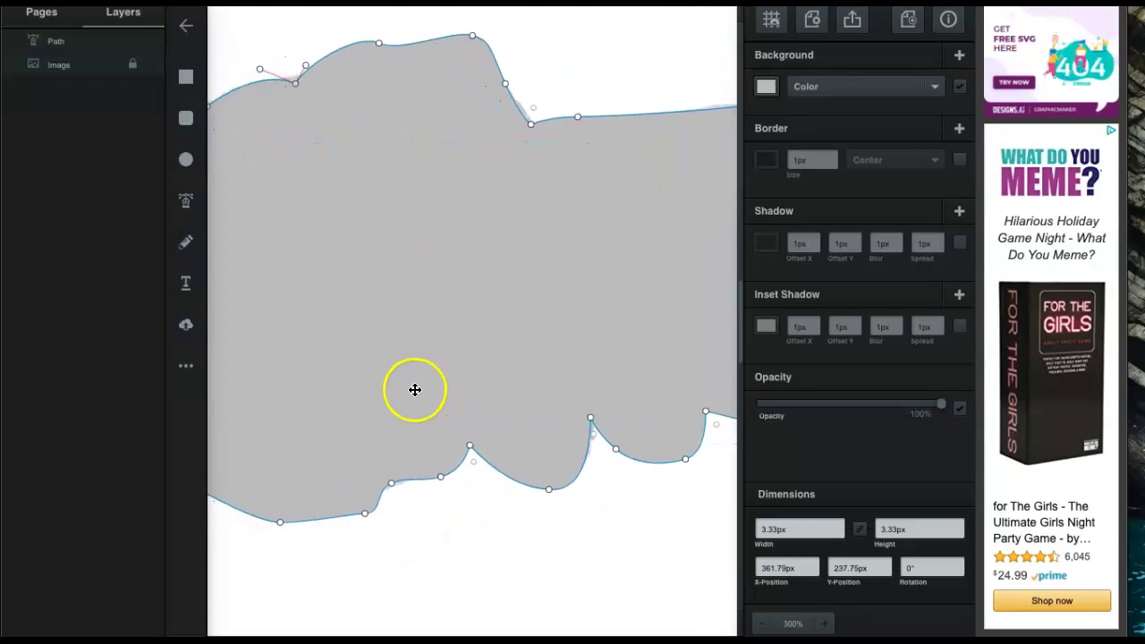
scroll(411, 386, "down", 2)
scroll(396, 385, "left", 7)
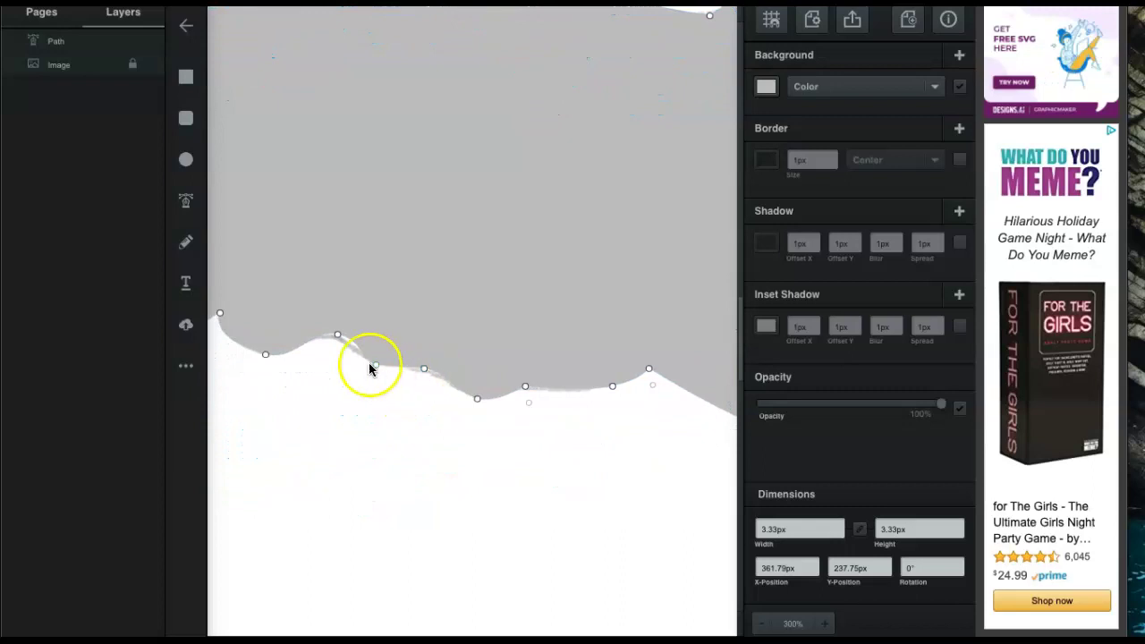
left_click(373, 365)
left_click(428, 371)
left_click(432, 373)
left_click(432, 372)
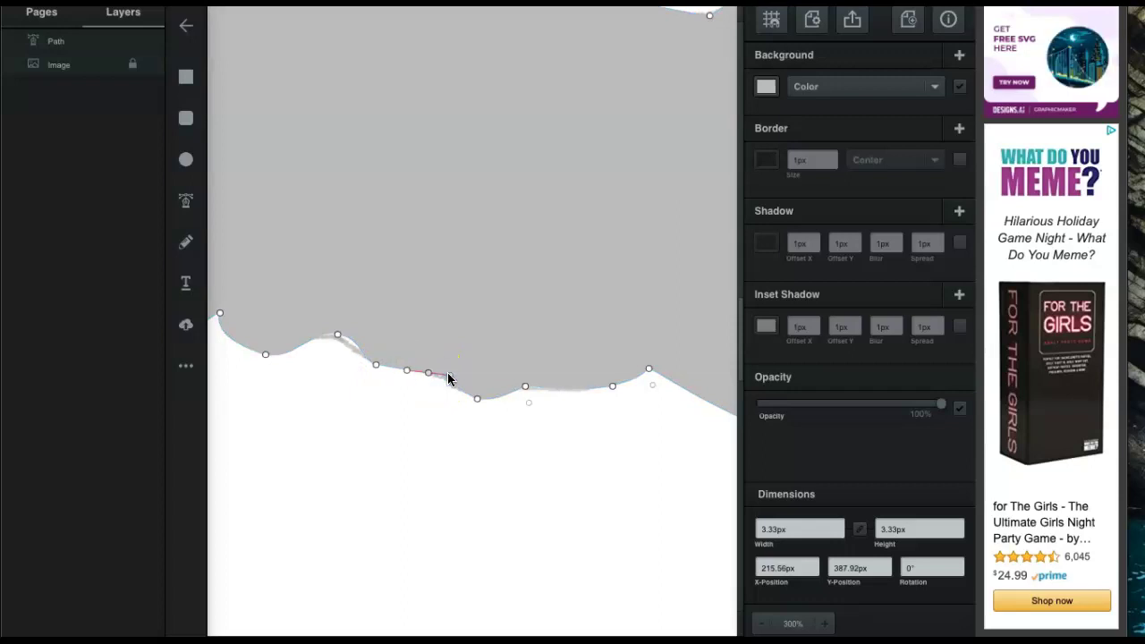
left_click(449, 376)
left_click_drag(431, 374, 436, 375)
left_click_drag(340, 337, 330, 336)
Step: Refine the curve handles of the anchor beneath the lower-left fingertip
scroll(287, 381, "left", 4)
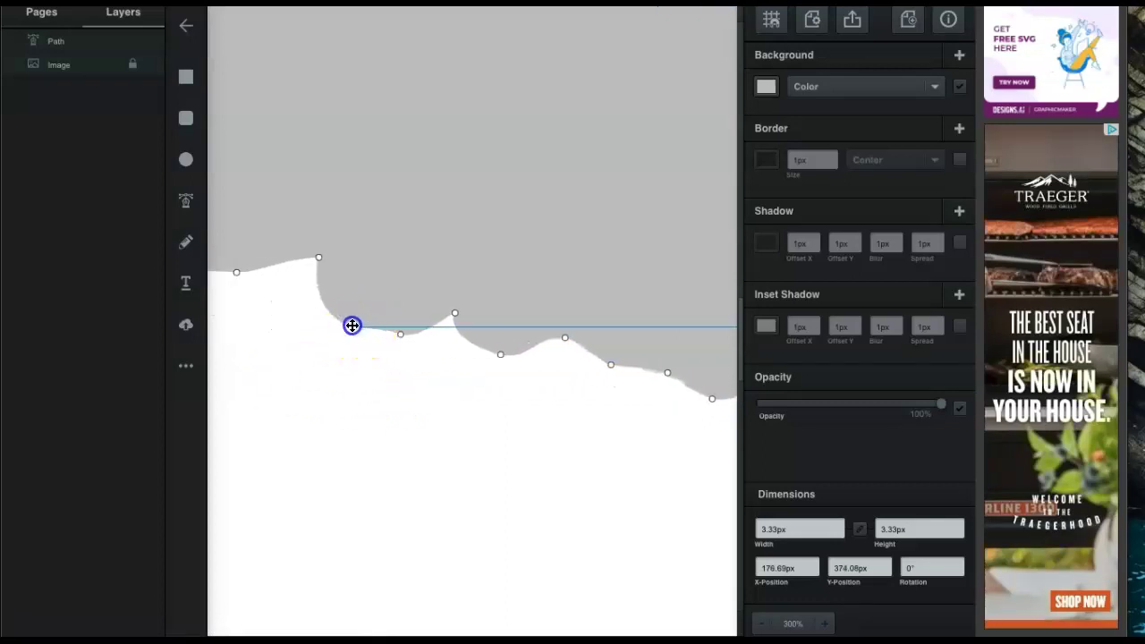
left_click(401, 334)
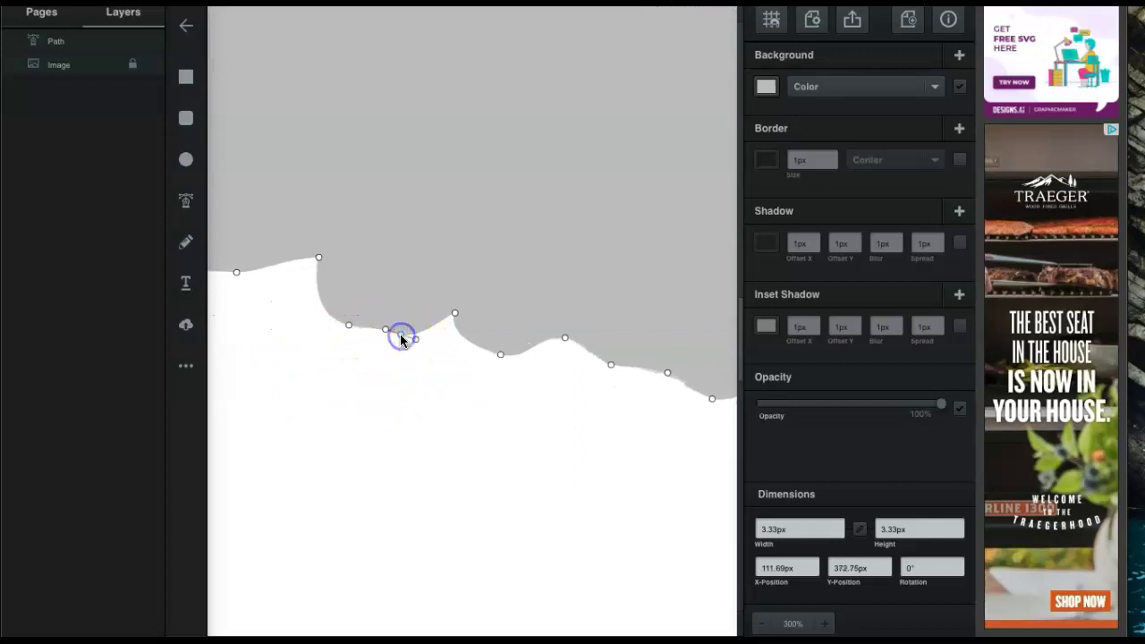
left_click_drag(382, 335, 385, 332)
Step: Review the refined outline of the whole hand shape, from the lower-left edge to the full silhouette
scroll(313, 334, "left", 1)
scroll(313, 335, "left", 2)
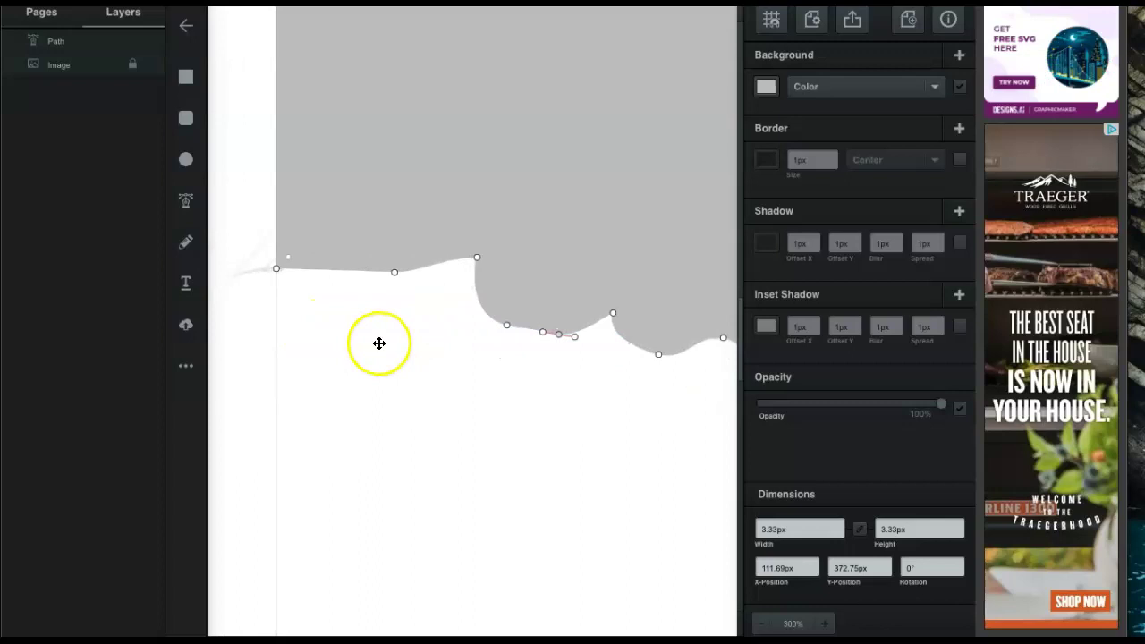
scroll(375, 339, "down", 1)
scroll(387, 340, "down", 5)
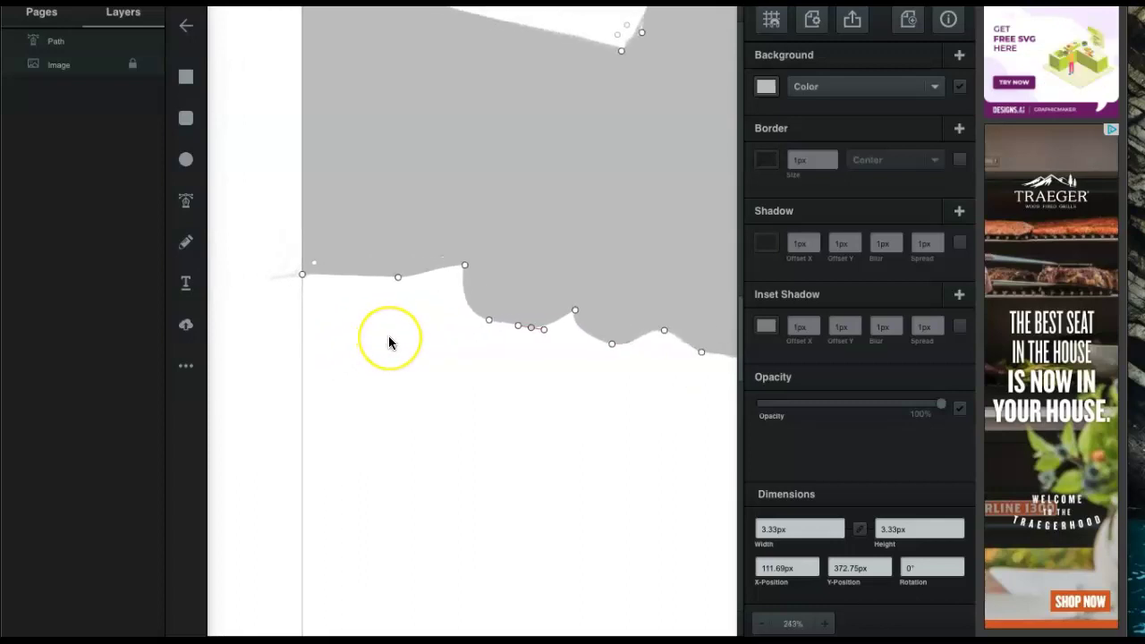
scroll(389, 341, "right", 5)
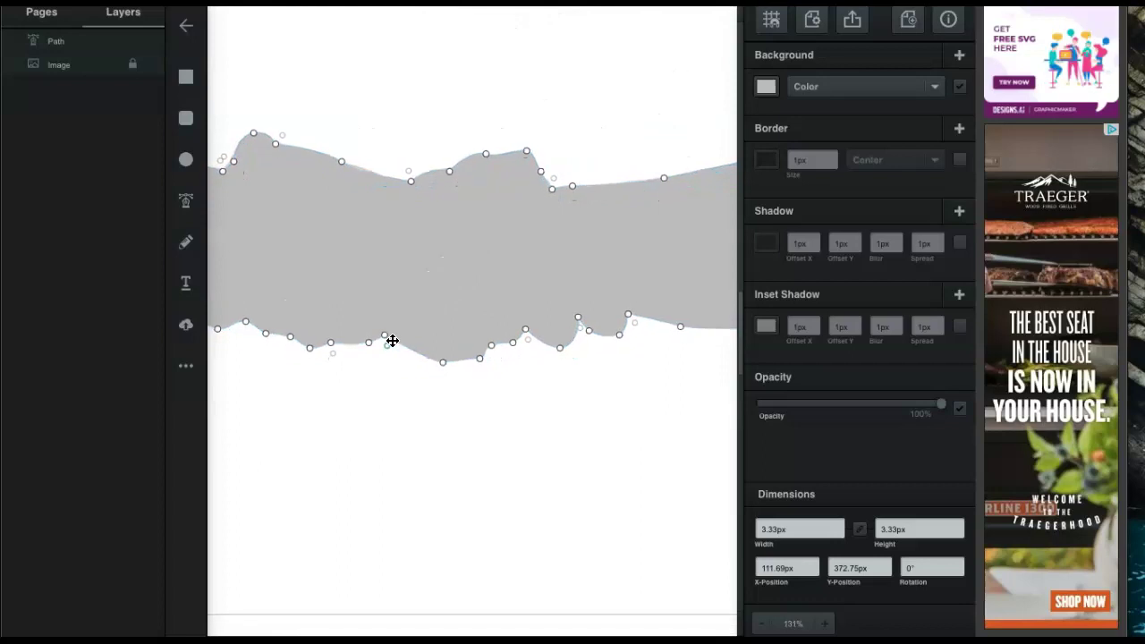
scroll(392, 341, "down", 2)
scroll(391, 341, "down", 1)
scroll(391, 341, "left", 5)
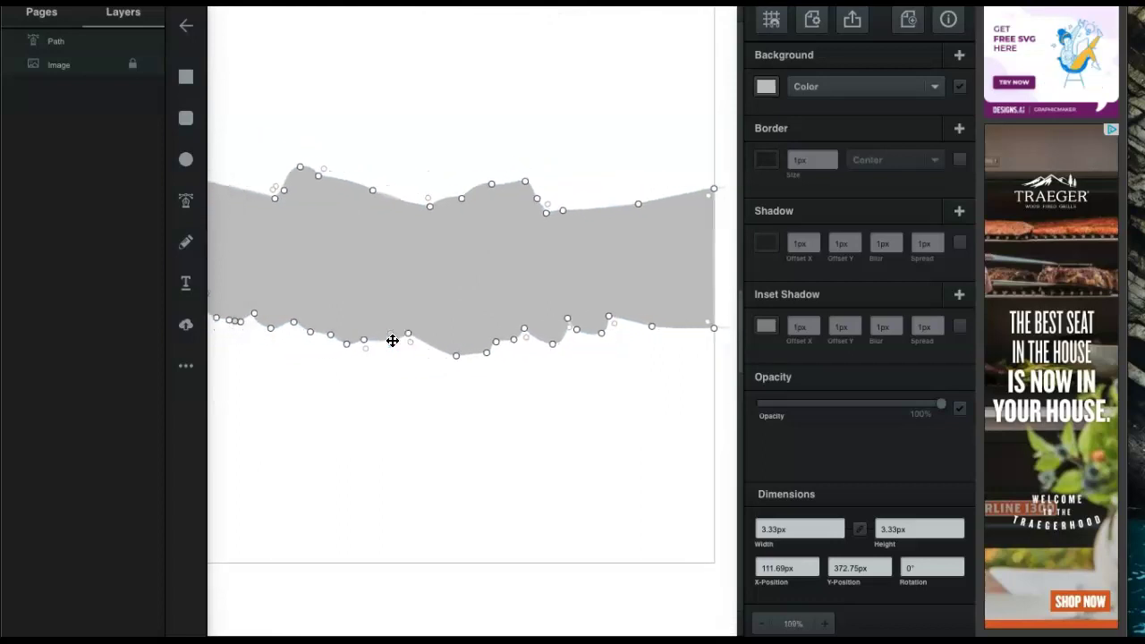
scroll(392, 341, "down", 2)
left_click(399, 332)
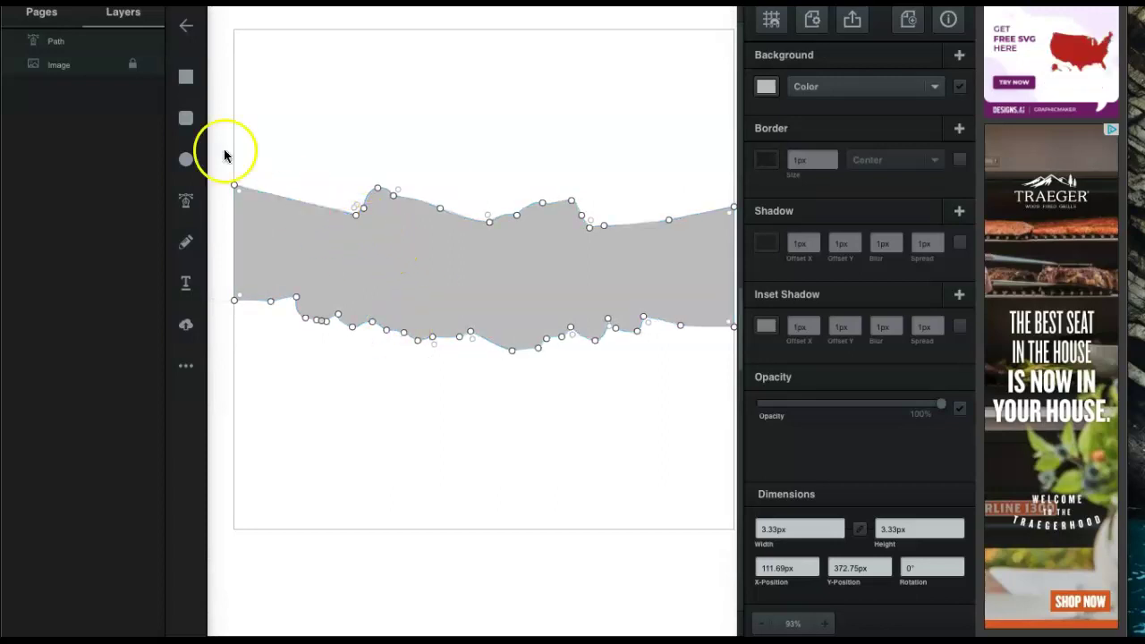
Step: Rename the traced path's layer as "solid hand shape" and hide it to reveal the sketch
left_click(58, 52)
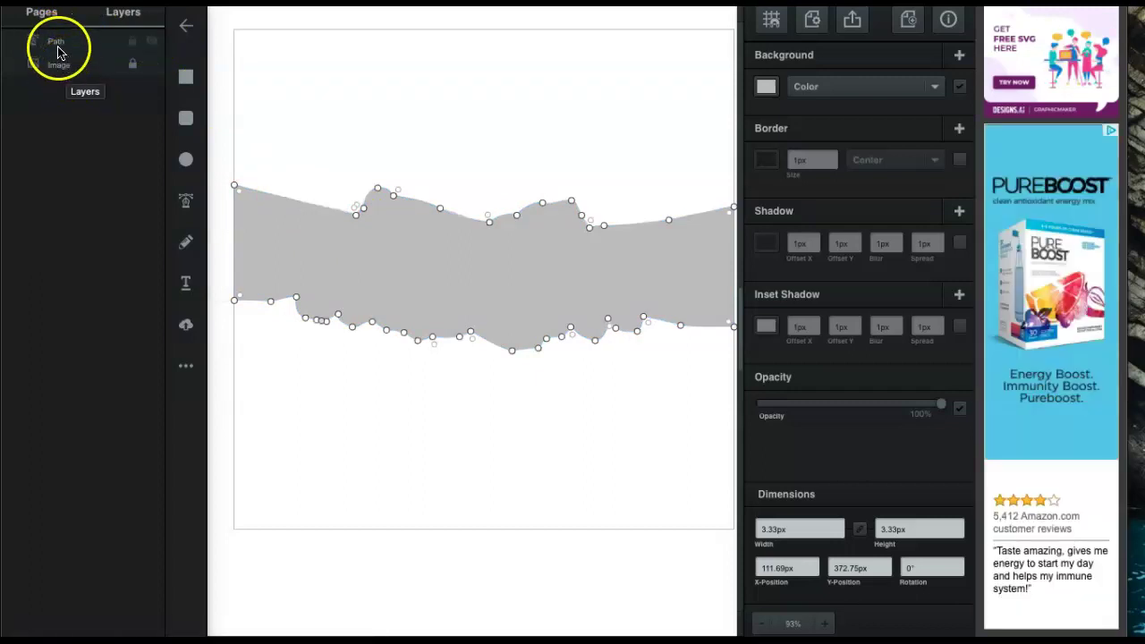
double_click(55, 42)
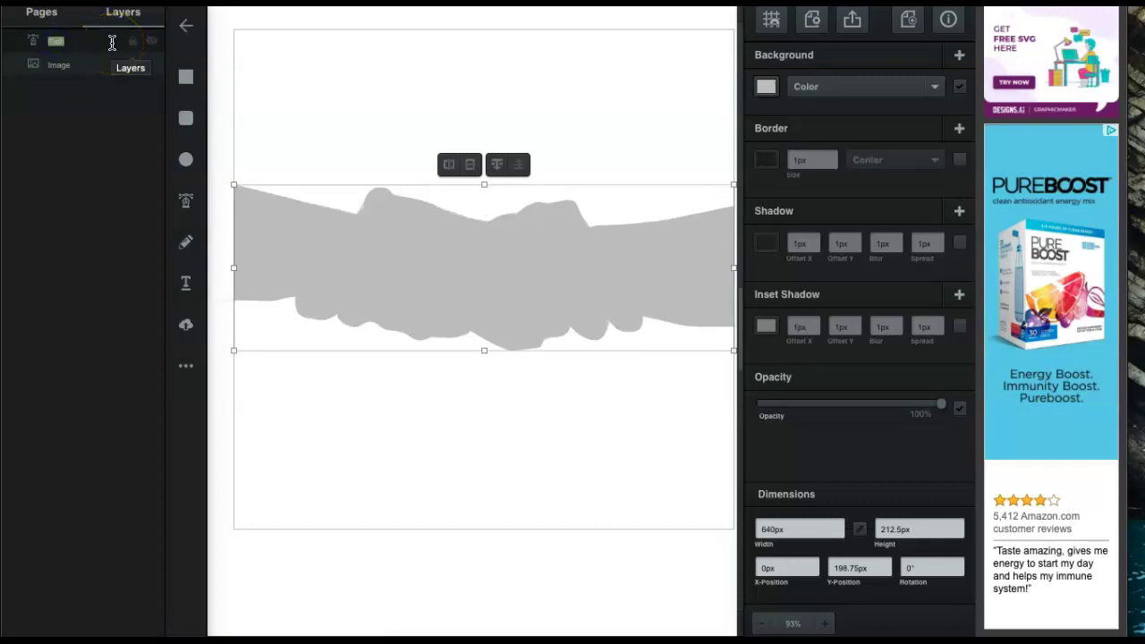
key("BackSpace")
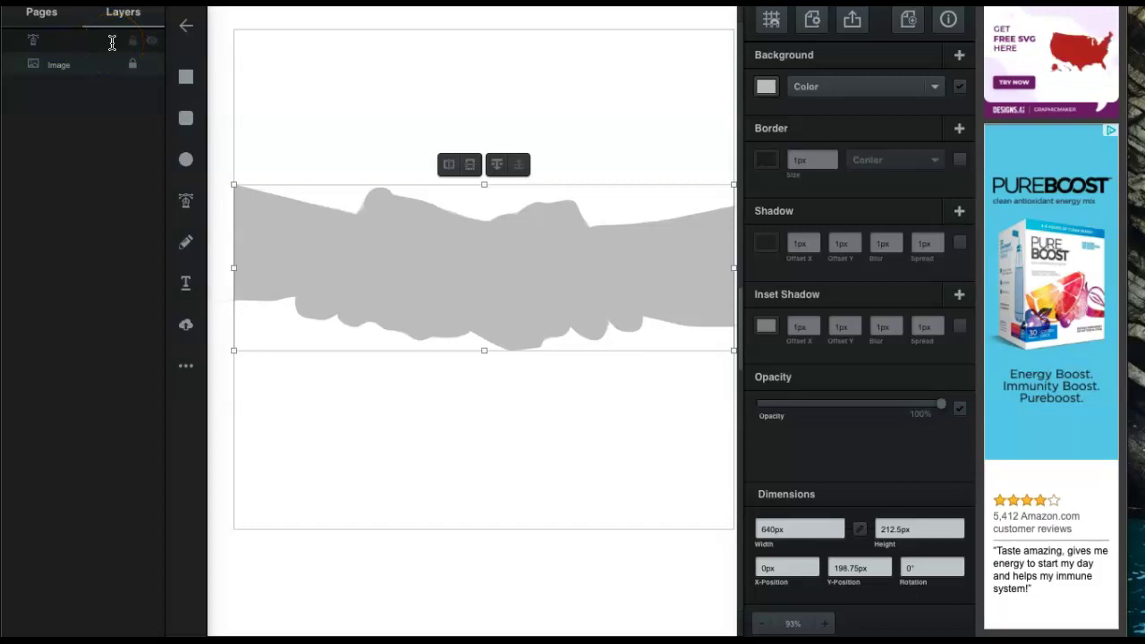
type("solid hand s")
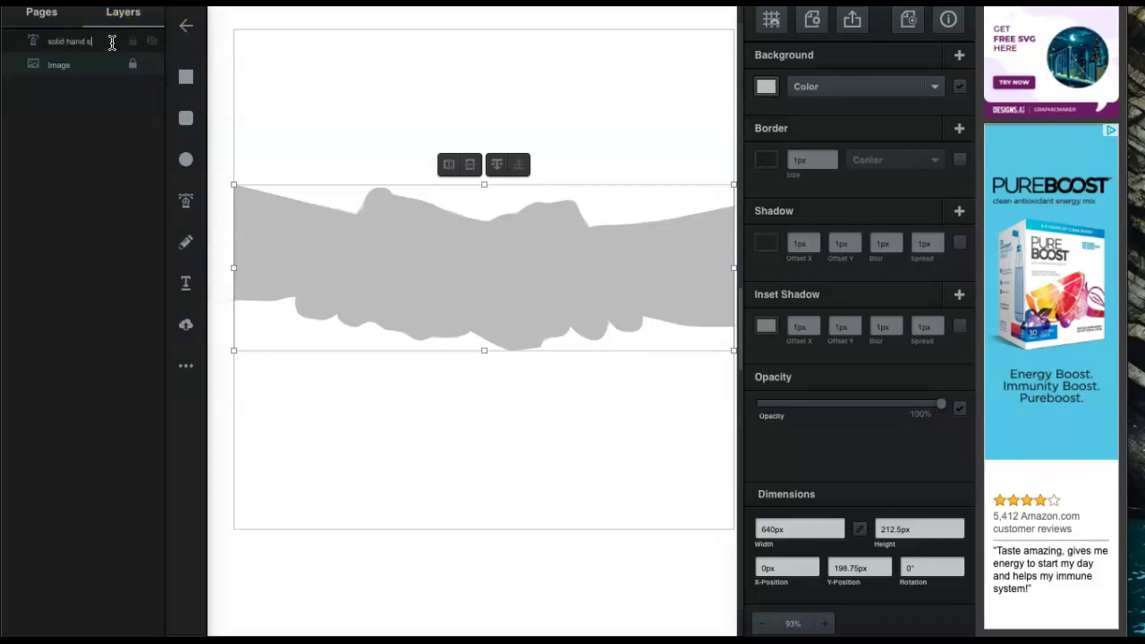
type("hape")
left_click(110, 119)
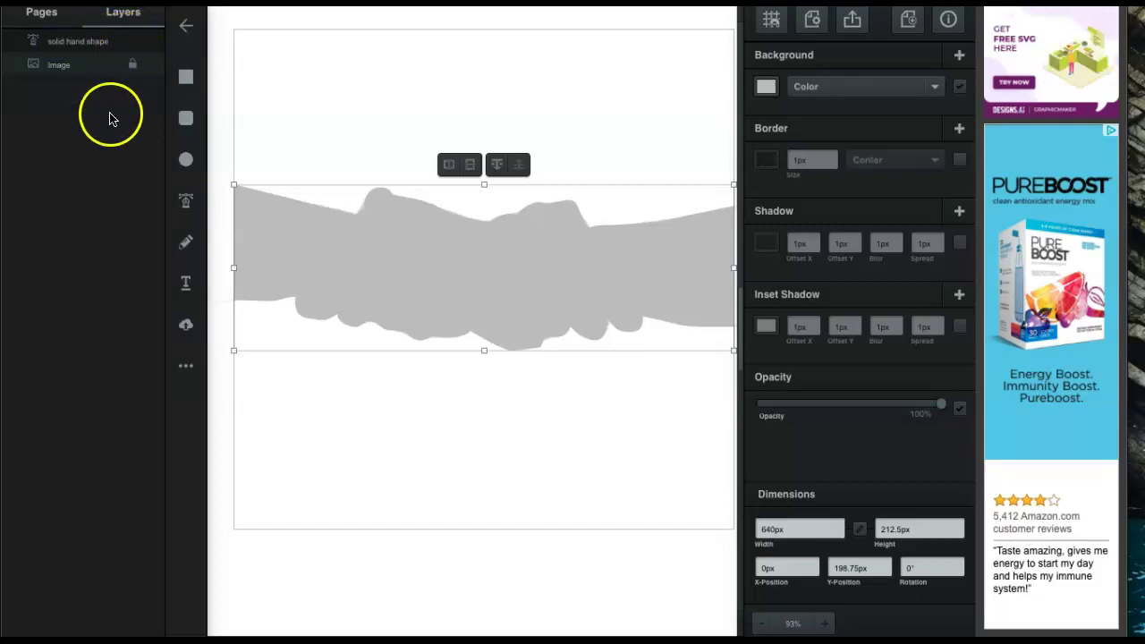
left_click(152, 42)
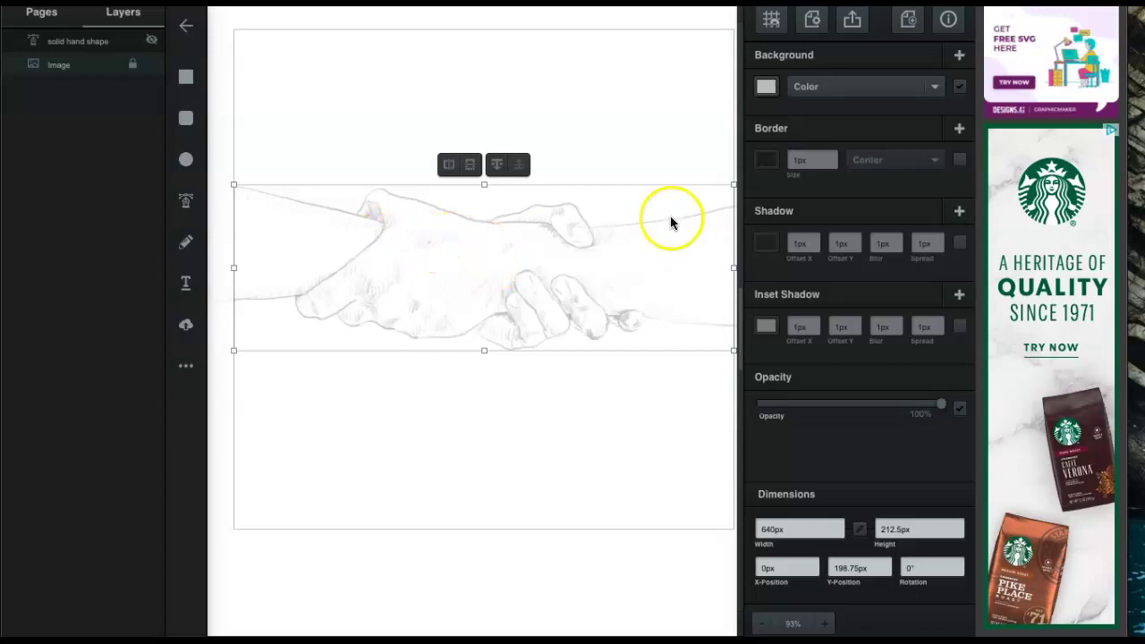
Step: Trace the inner contour from the left thumb's base around the forearm's tip and down to the lower-left finger with an open Pen path
left_click(188, 204)
scroll(354, 230, "up", 5)
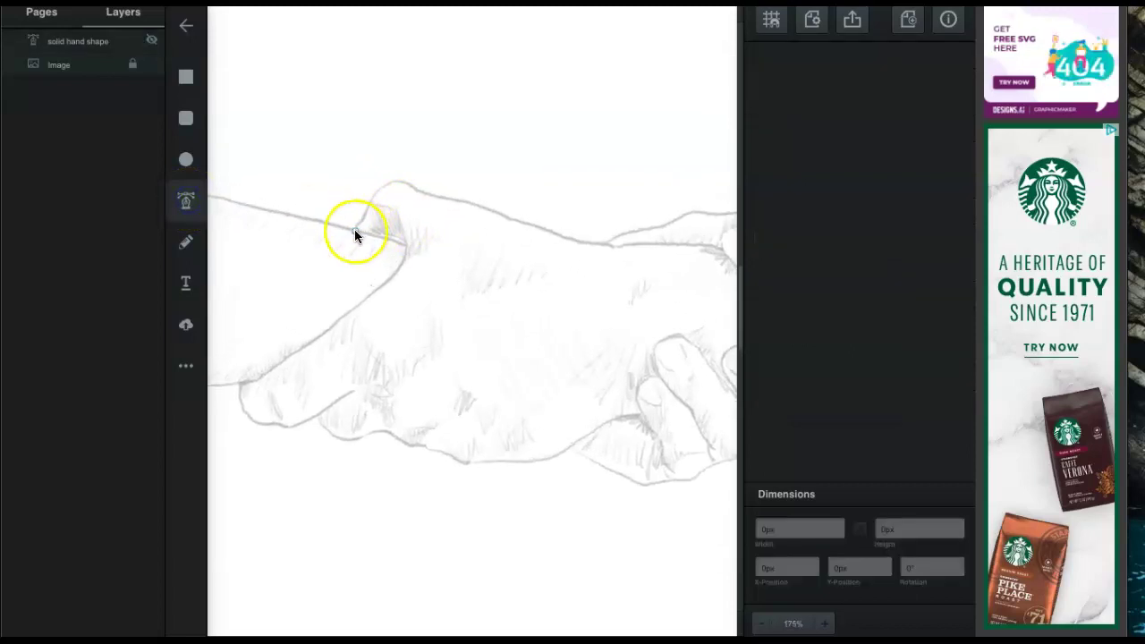
left_click(355, 230)
left_click_drag(405, 243, 393, 276)
left_click(319, 337)
double_click(221, 380)
Step: Trace the short crease between the two lower-left fingers with a separate Pen path
left_click(354, 394)
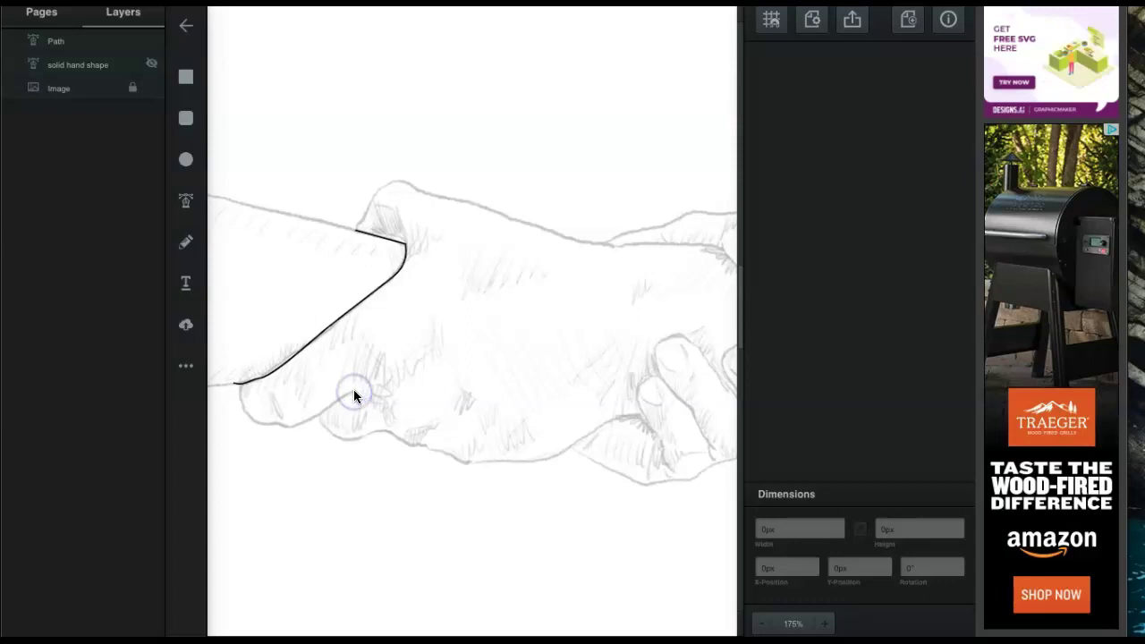
left_click(186, 200)
left_click(414, 198)
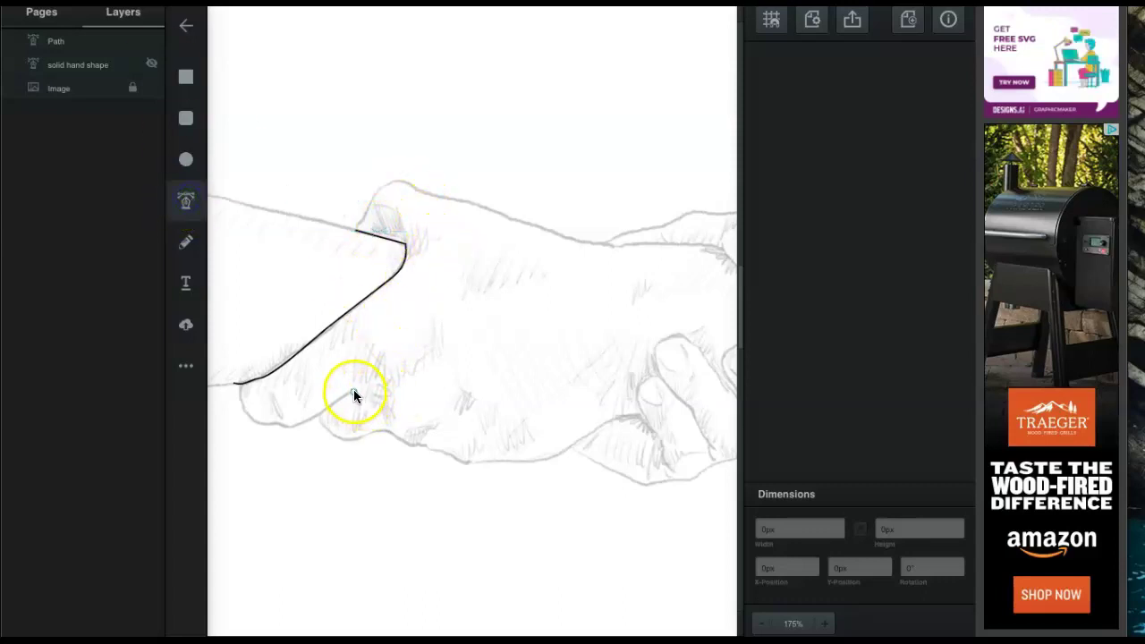
left_click_drag(353, 391, 308, 420)
Step: Draw a Pen path along the palm's lower fold and down beside the first curled finger
left_click(185, 198)
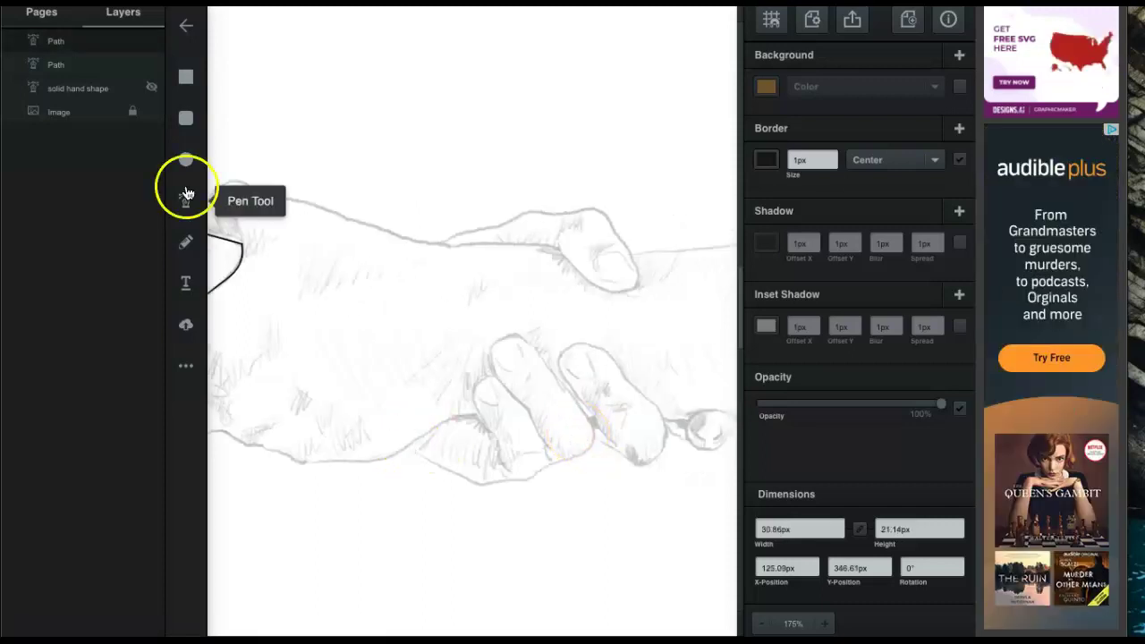
left_click(407, 447)
left_click_drag(478, 414, 490, 431)
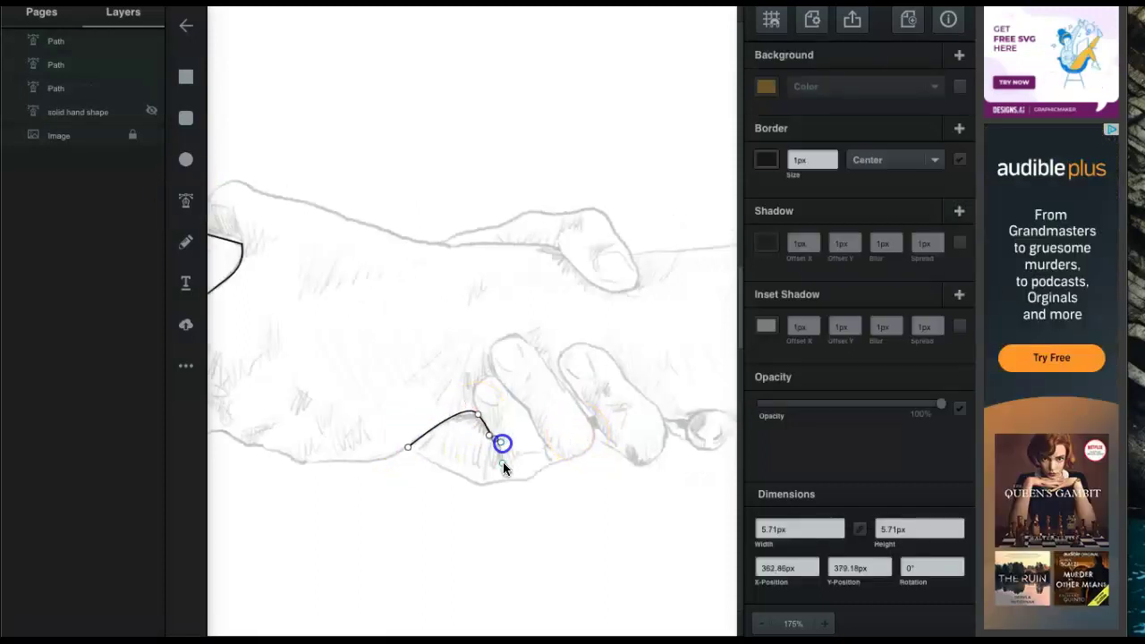
Step: Trace the first curled finger's tip and its right side down to the hand's lower edge
scroll(483, 424, "up", 3)
left_click(485, 434)
left_click(524, 365)
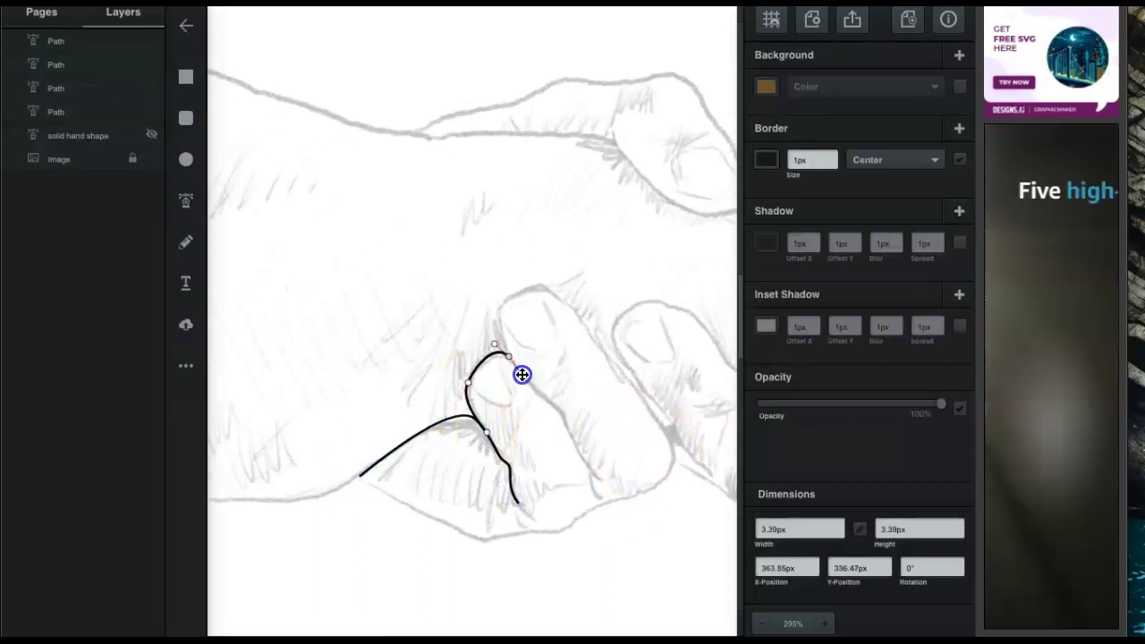
left_click(584, 475)
Step: Trace the second curled finger around its tip and down its right side to the lower edge
left_click(508, 356)
left_click(514, 290)
left_click(661, 432)
left_click(676, 463)
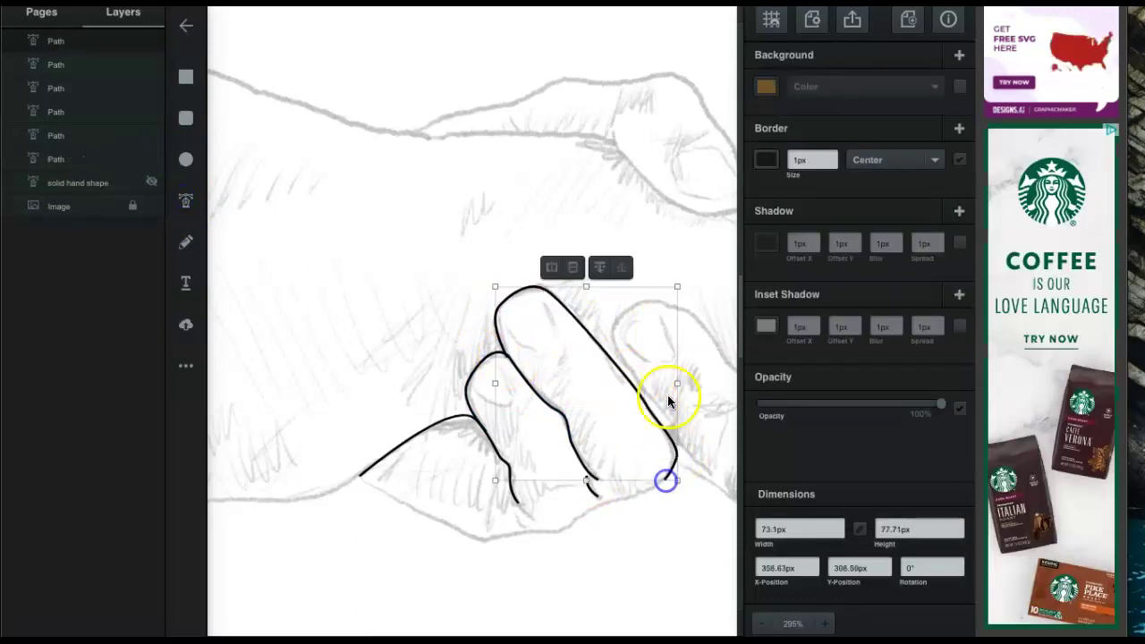
Step: Trace the third curled finger with a new Pen path around its tip and down both sides
scroll(626, 420, "right", 3)
left_click(488, 328)
left_click(566, 307)
left_click(650, 402)
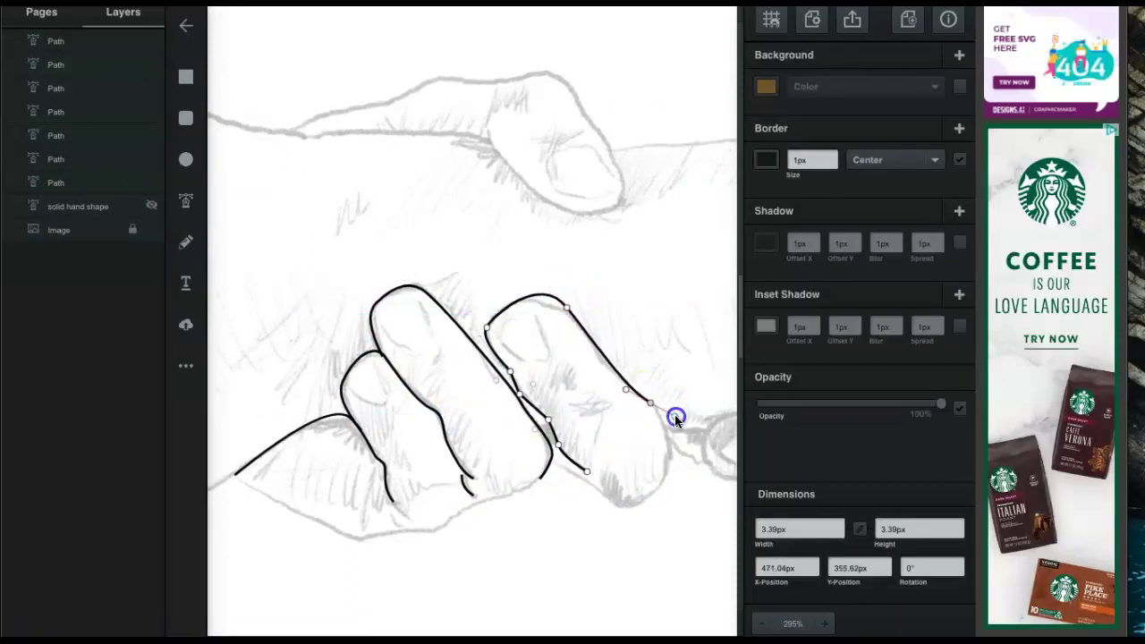
left_click(621, 383)
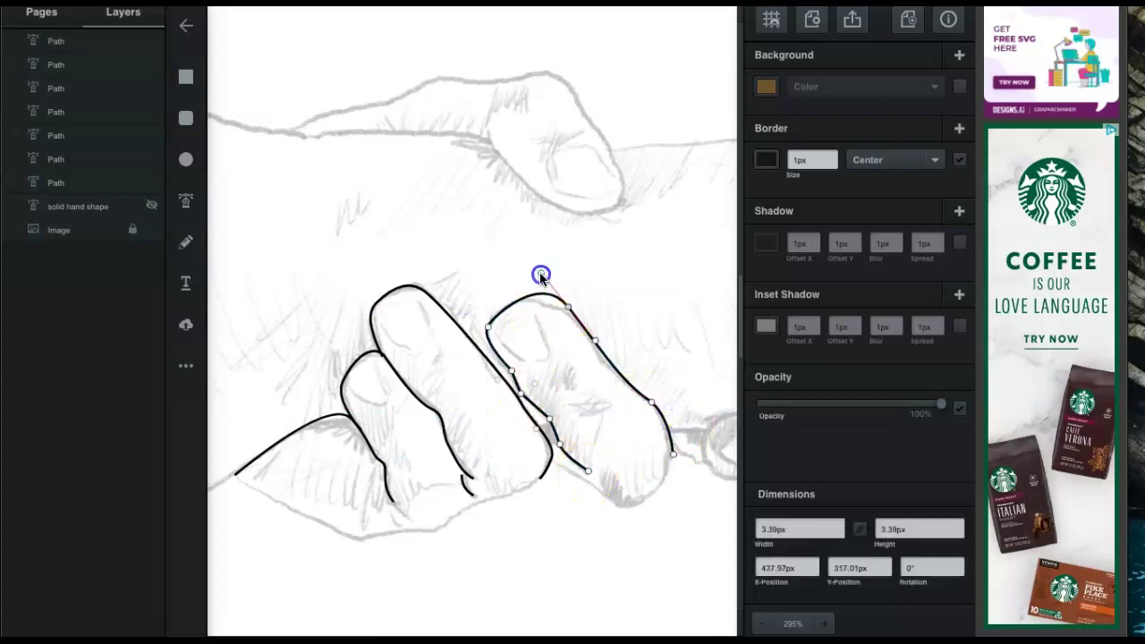
left_click(507, 282)
Step: Draw Pen paths for the short line beside the third finger and the round outline of the last small fingertip
scroll(562, 456, "right", 5)
left_click(464, 429)
left_click(506, 424)
left_click(576, 421)
left_click(507, 418)
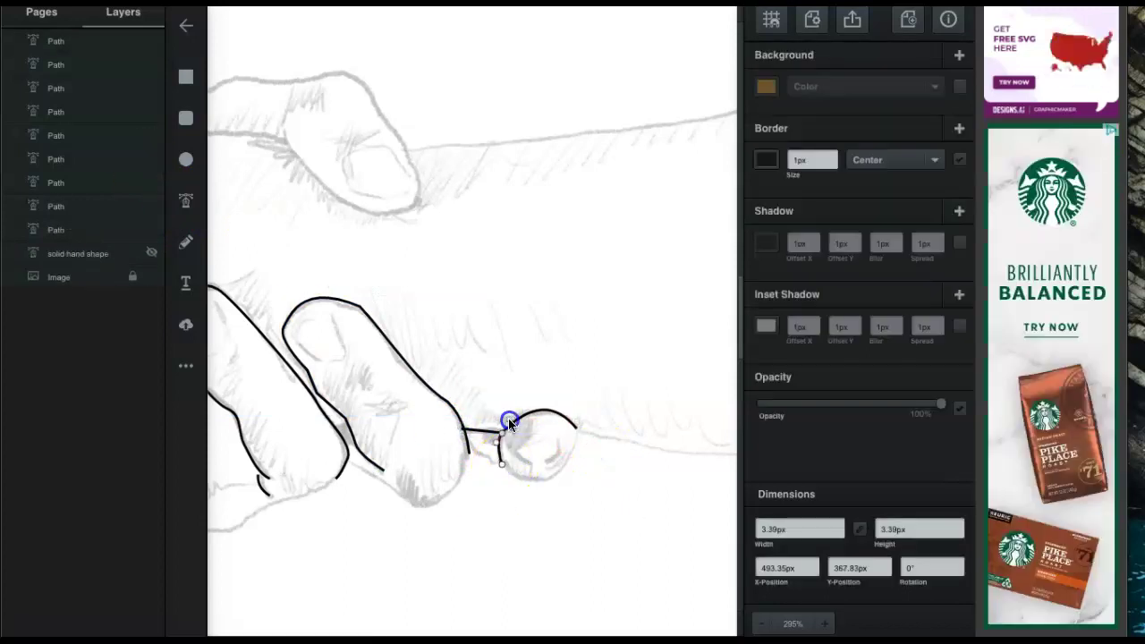
Step: Trace the upper thumb's lower edge with a Pen path from the hand's top contour around to the thumb tip
scroll(508, 417, "up", 5)
left_click(372, 274)
left_click(407, 275)
left_click(550, 275)
left_click(570, 288)
left_click(635, 355)
left_click(669, 363)
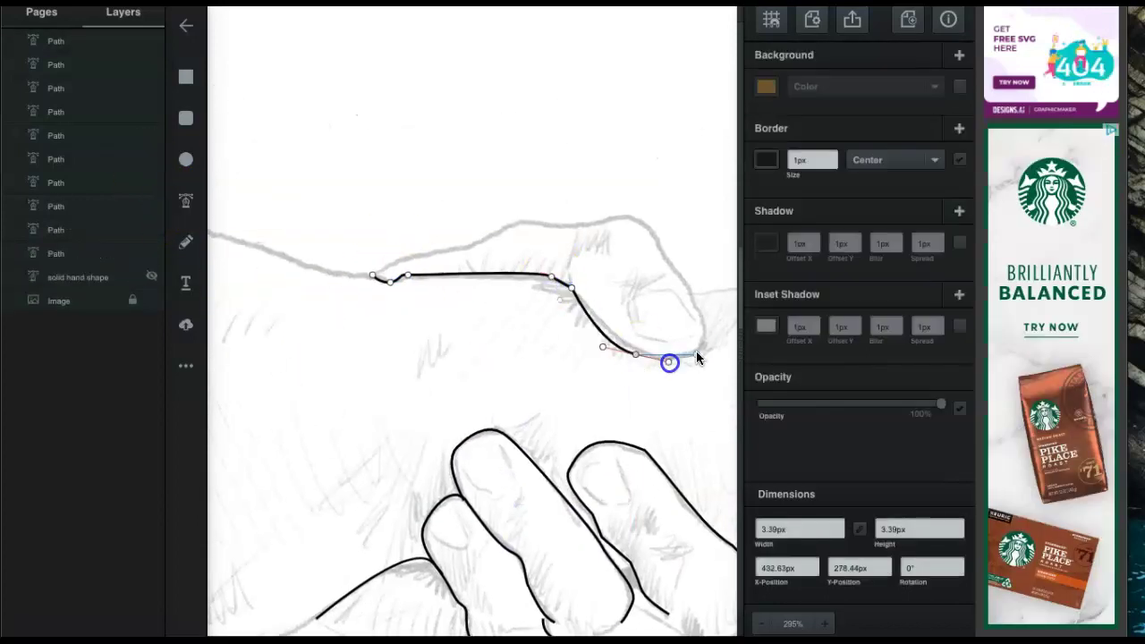
Step: Trace the thumbnail with separate Pen paths for its upper curve and its lower edge
left_click(634, 299)
left_click(689, 319)
left_click(689, 332)
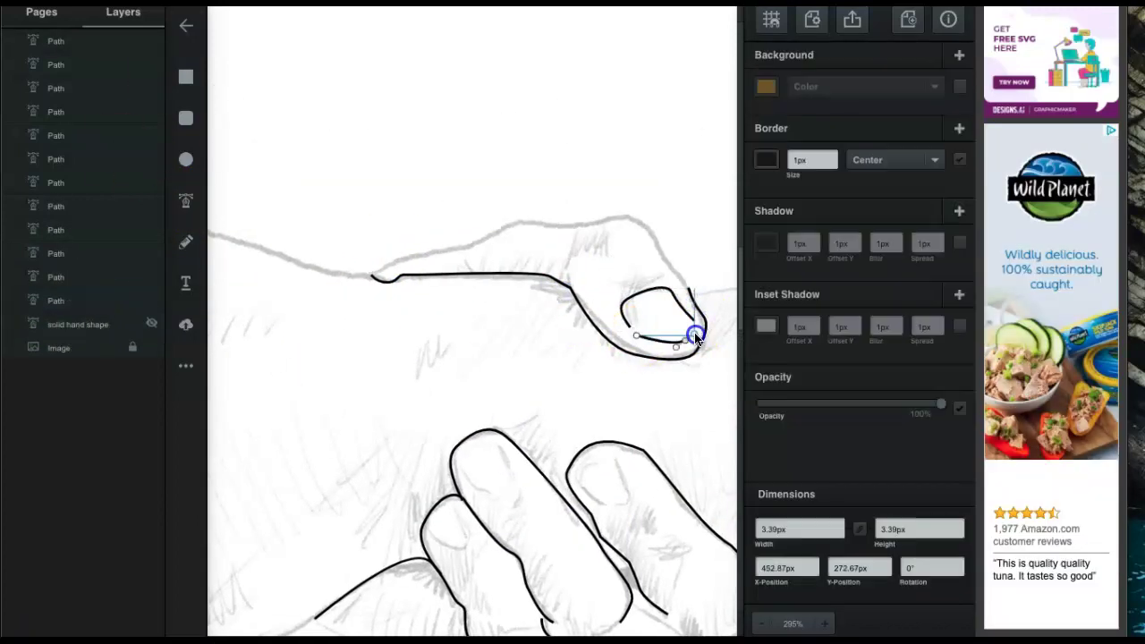
Step: Trace the third curled finger's nail with a separate Pen path
scroll(690, 332, "down", 2)
left_click(186, 201)
scroll(581, 375, "down", 1)
left_click(613, 412)
left_click(631, 401)
Step: Trace the second curled finger's nail with two Pen paths, one for its lower curve and one for its right side
left_click(186, 201)
left_click(514, 394)
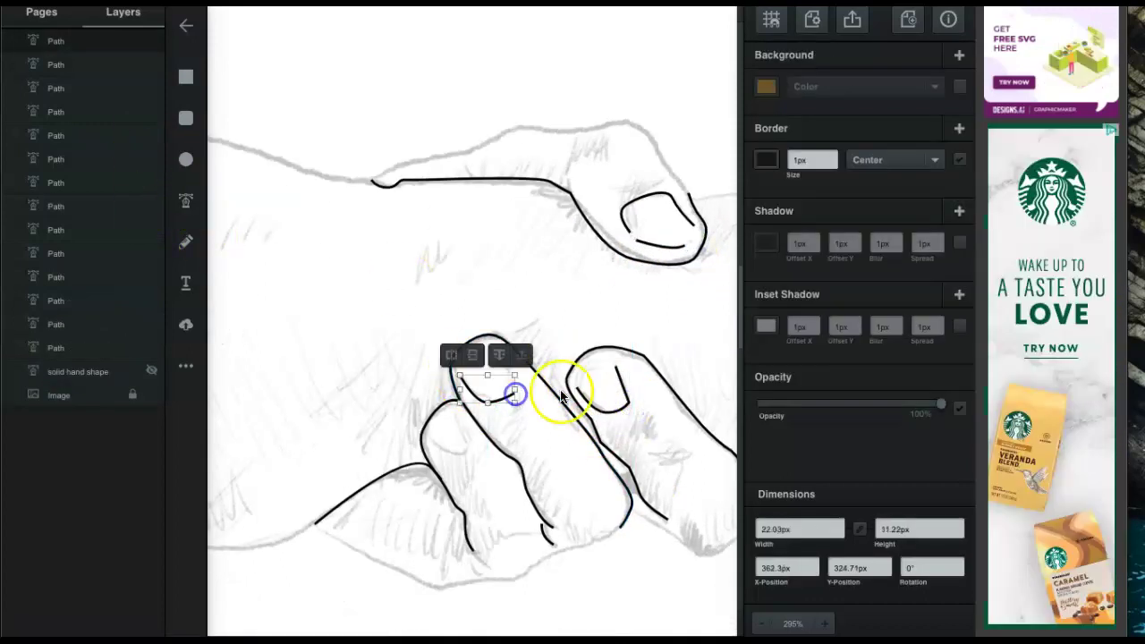
scroll(514, 394, "up", 1)
left_click(186, 201)
left_click(510, 416)
Step: Trace the first curled finger's nail with a separate Pen path
left_click(186, 201)
left_click(414, 486)
left_click(467, 466)
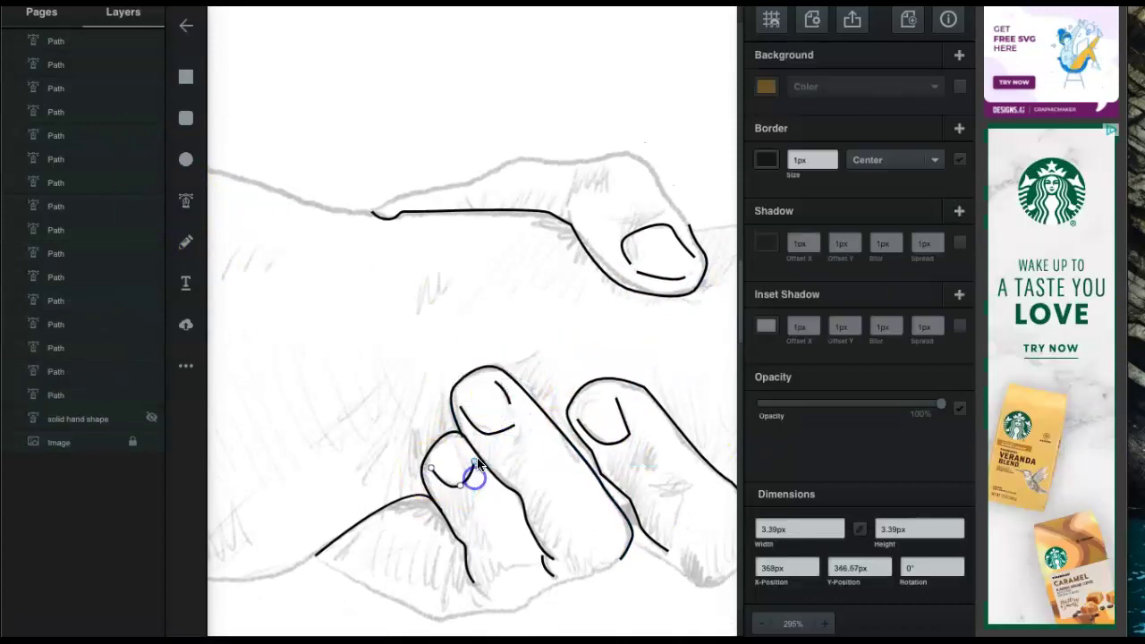
left_click(474, 478)
Step: Trace the nail of the last small fingertip with a curved Pen path and deselect it
left_click_drag(251, 198, 376, 243)
scroll(593, 370, "down", 5)
scroll(519, 360, "up", 6)
left_click(518, 359)
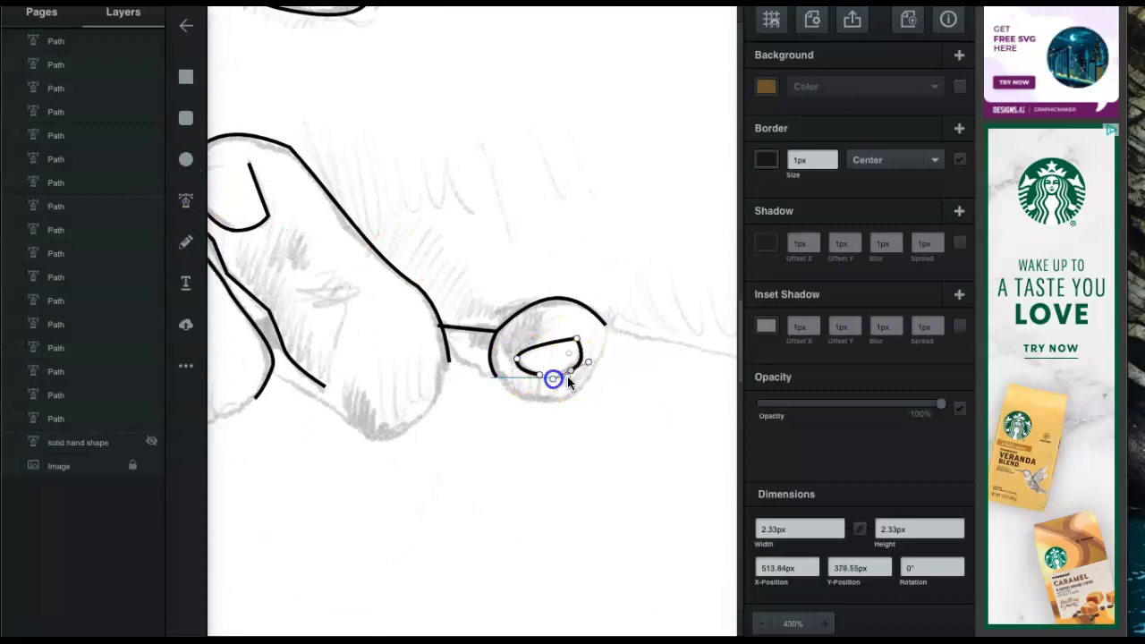
left_click(569, 382)
scroll(591, 393, "down", 5)
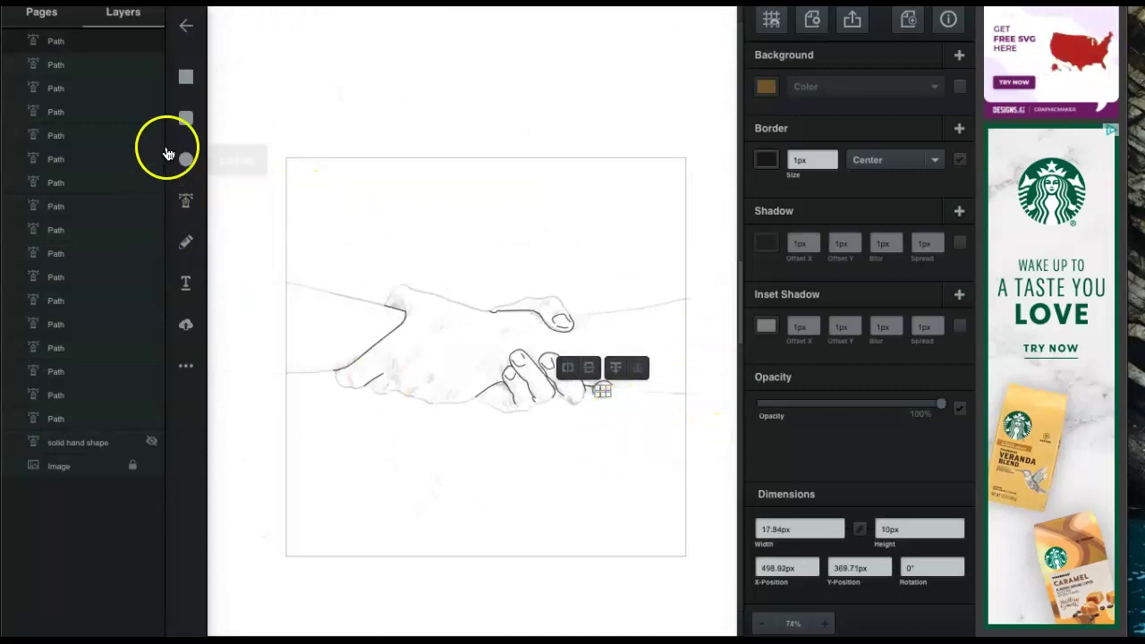
left_click(257, 79)
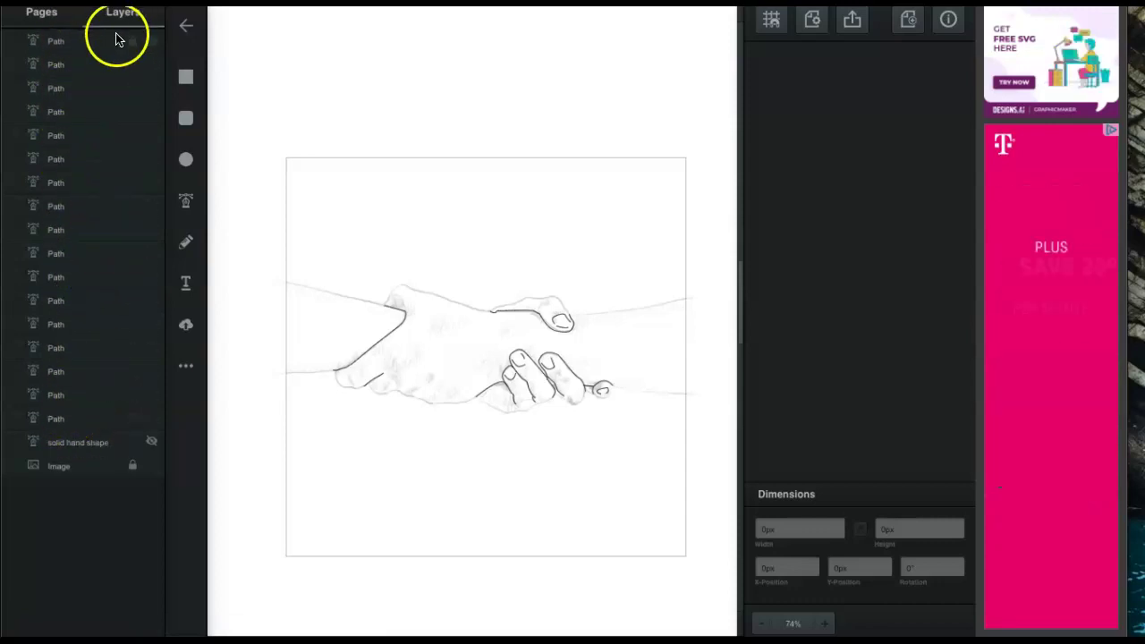
Step: Group all the inner detail line paths, leaving out the solid hand shape and the image
left_click_drag(316, 232, 676, 484)
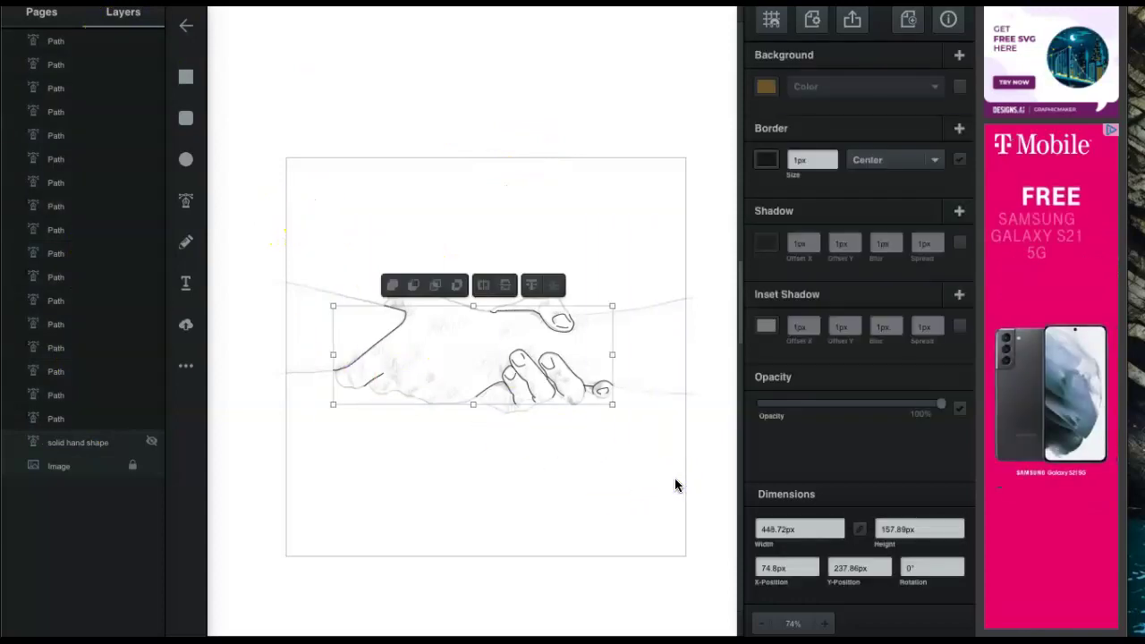
right_click(550, 365)
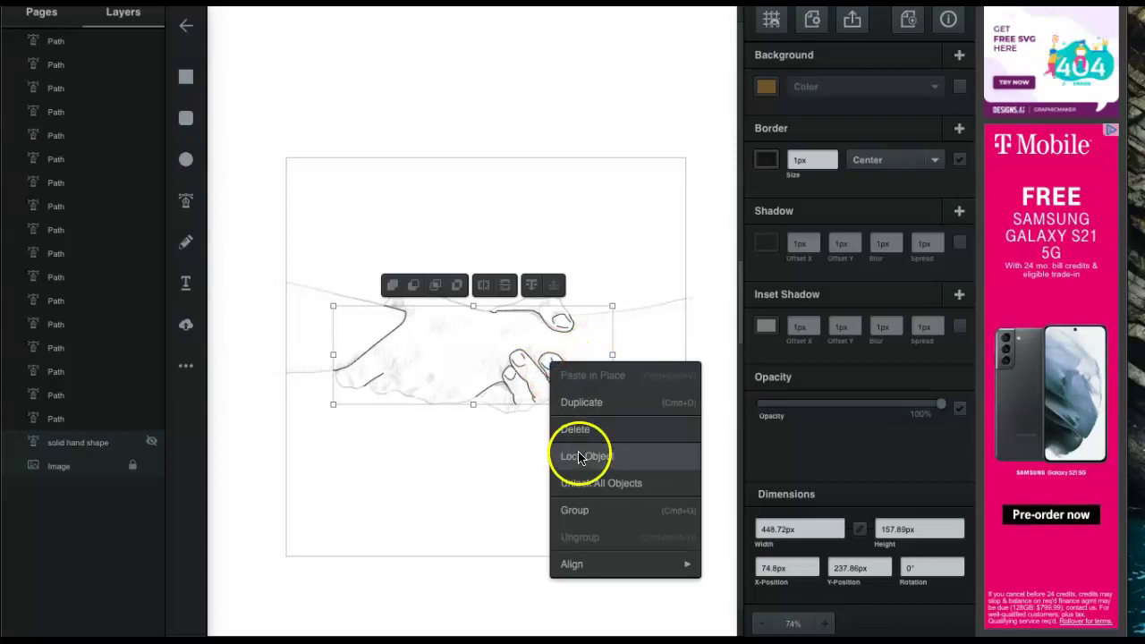
left_click(581, 512)
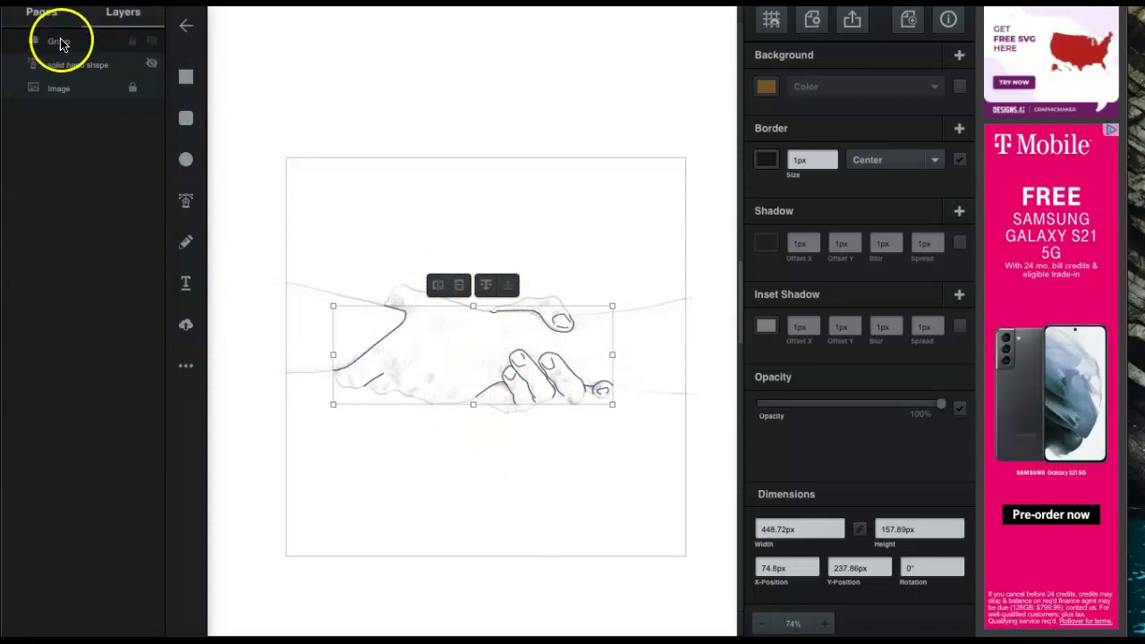
left_click(587, 226)
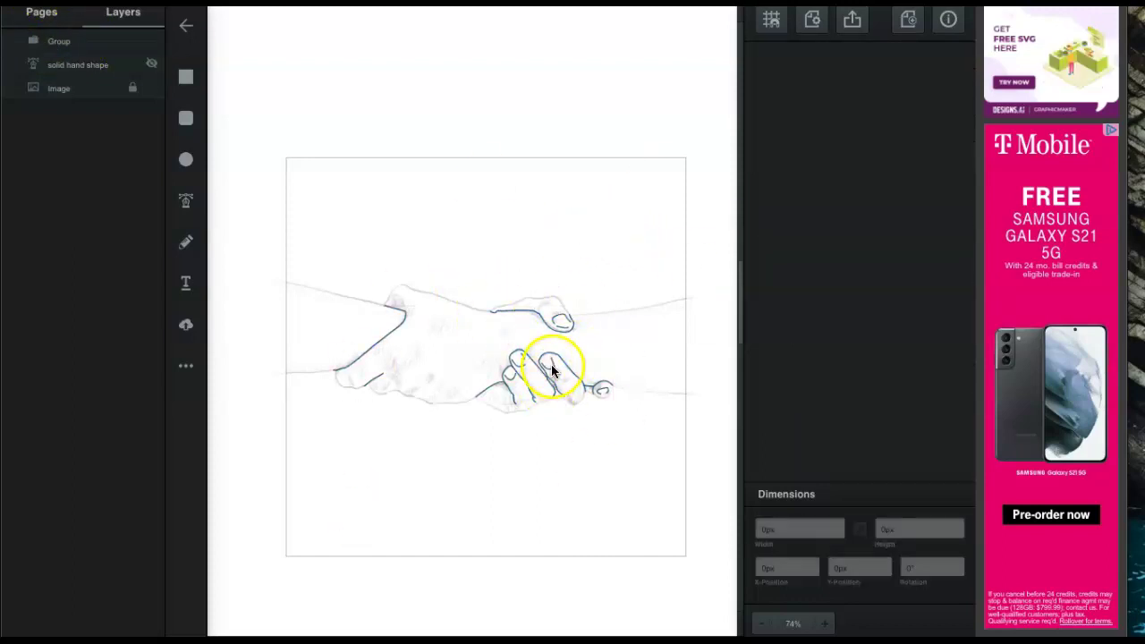
Step: Preview the solid hand shape beneath the grouped lines by showing it, and hide it again
left_click(614, 475)
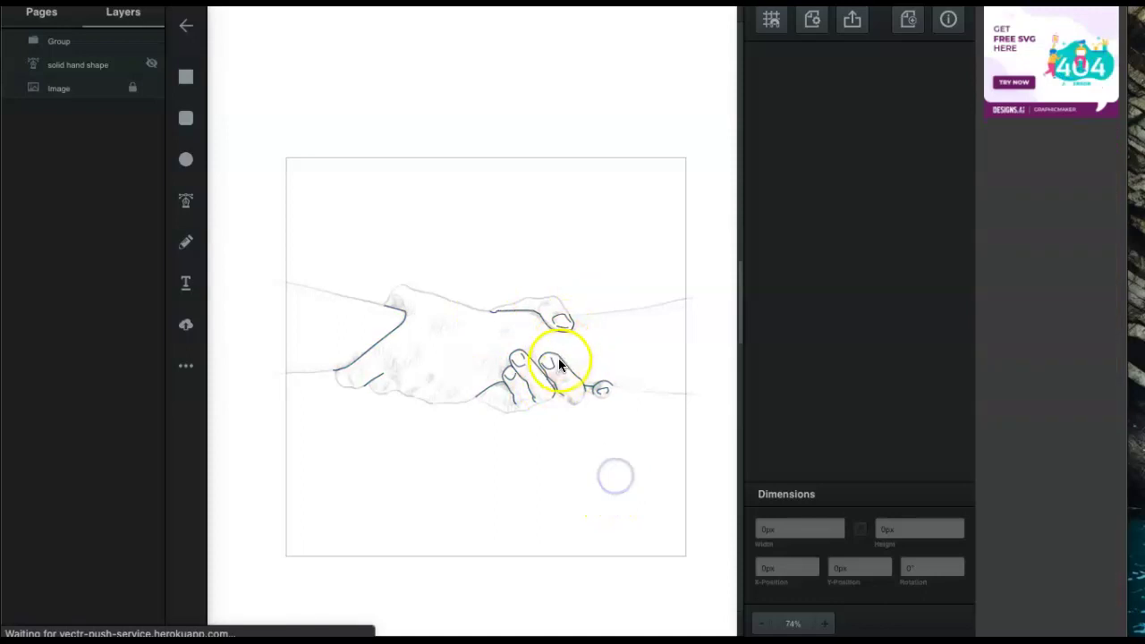
left_click(558, 354)
left_click(557, 483)
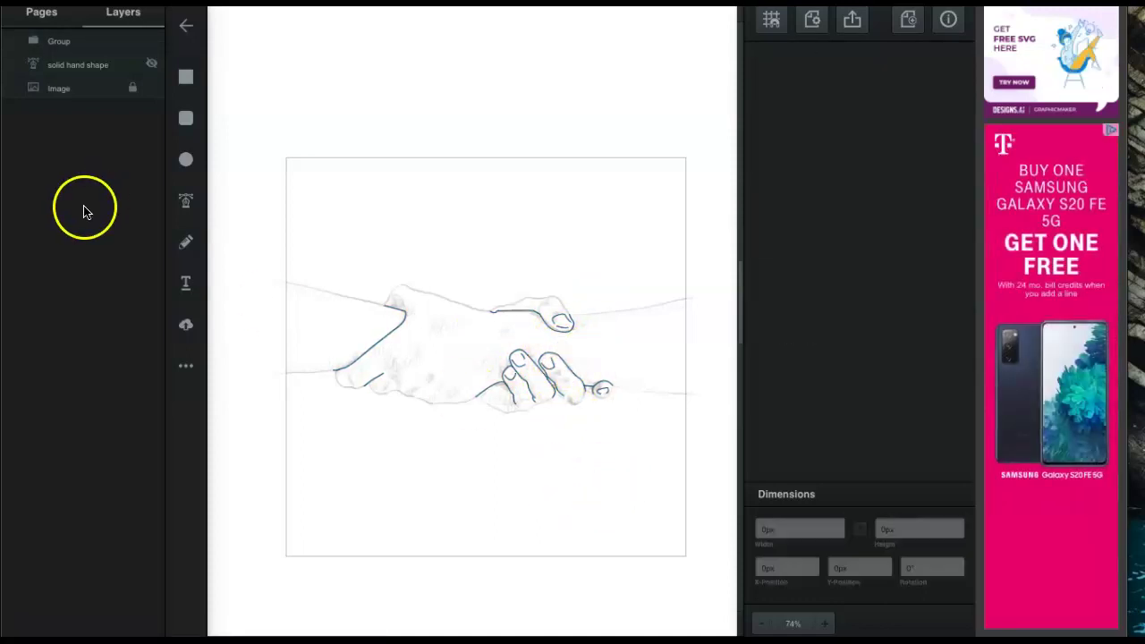
left_click(152, 66)
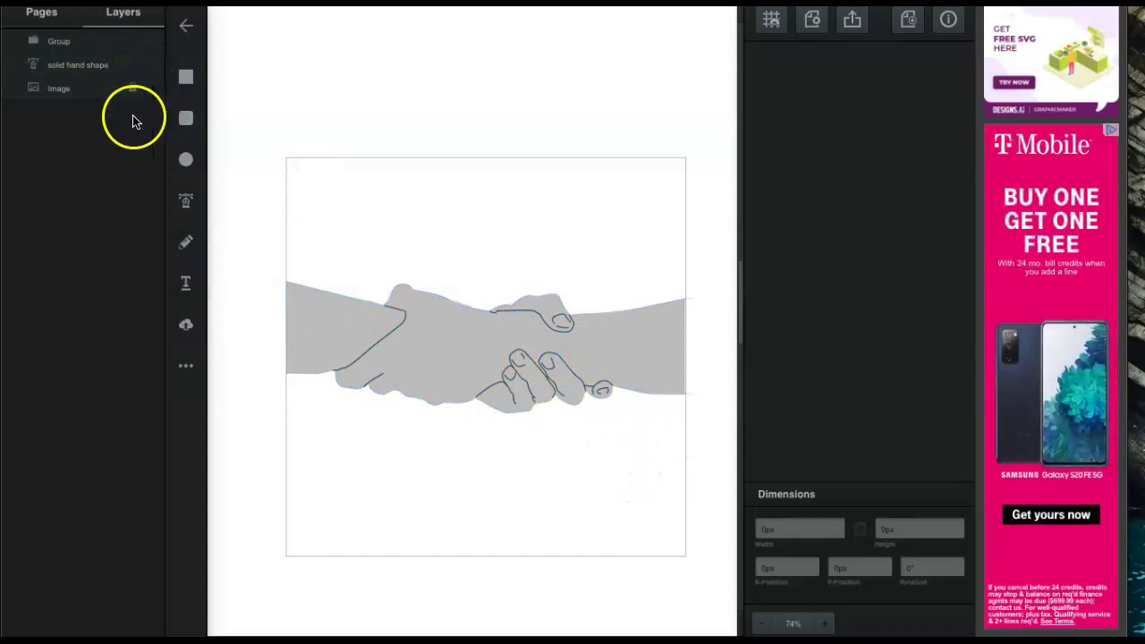
left_click(152, 66)
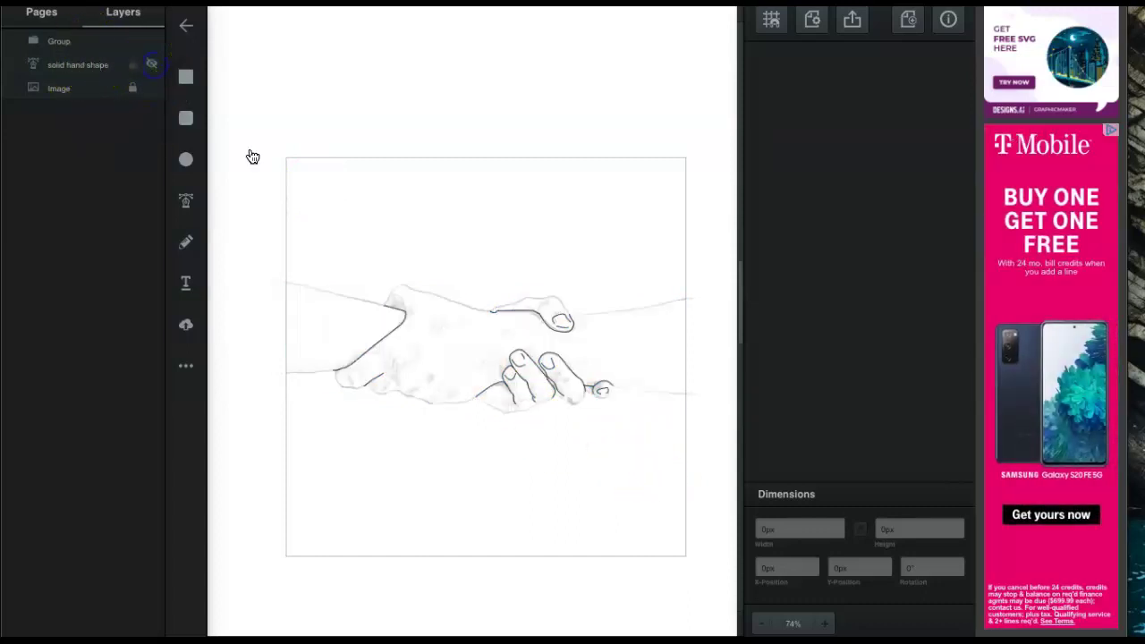
scroll(401, 308, "up", 1)
scroll(401, 307, "down", 1)
scroll(397, 308, "up", 1)
scroll(396, 308, "down", 1)
left_click(408, 310)
left_click(537, 336)
scroll(491, 356, "up", 5)
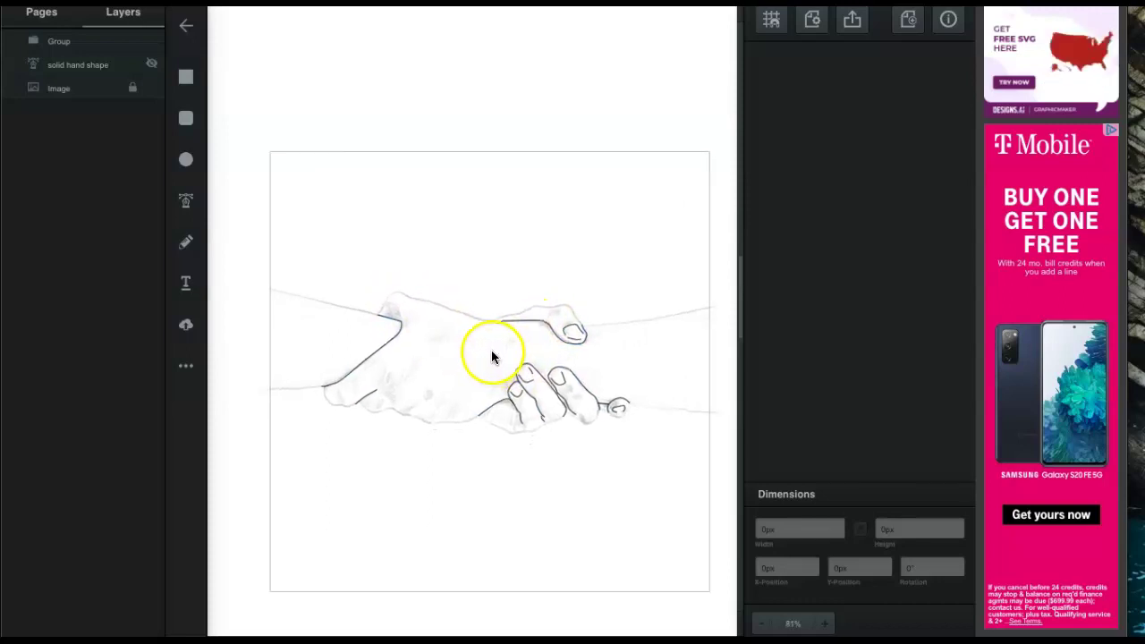
scroll(490, 351, "up", 1)
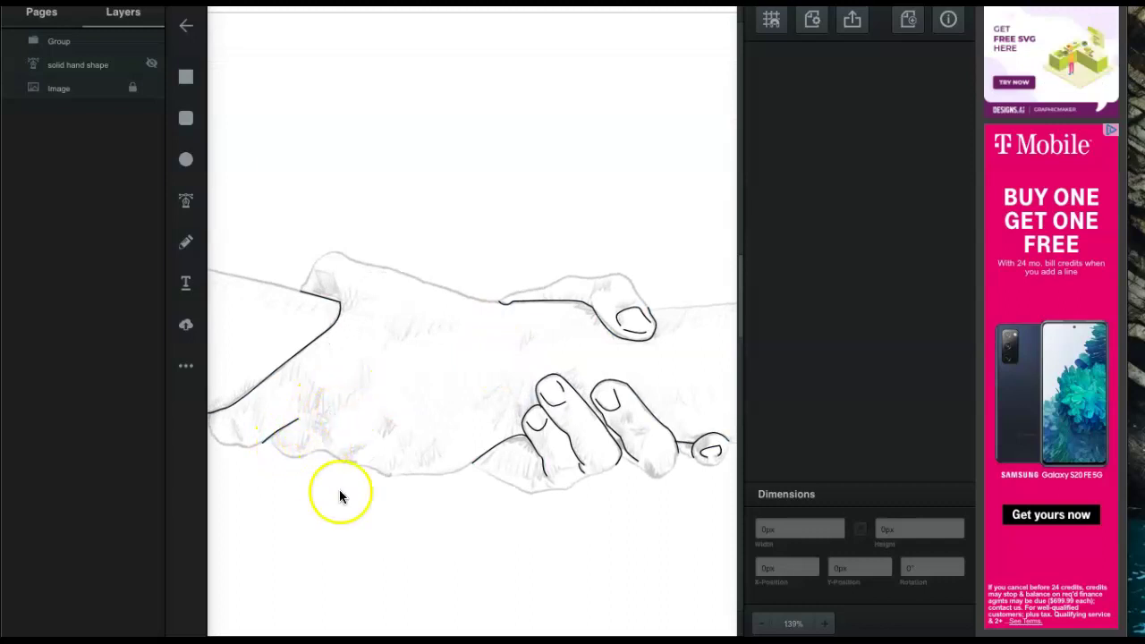
mouse_move(533, 460)
left_mouse_down()
mouse_move(551, 484)
mouse_move(526, 442)
mouse_move(710, 459)
left_mouse_up()
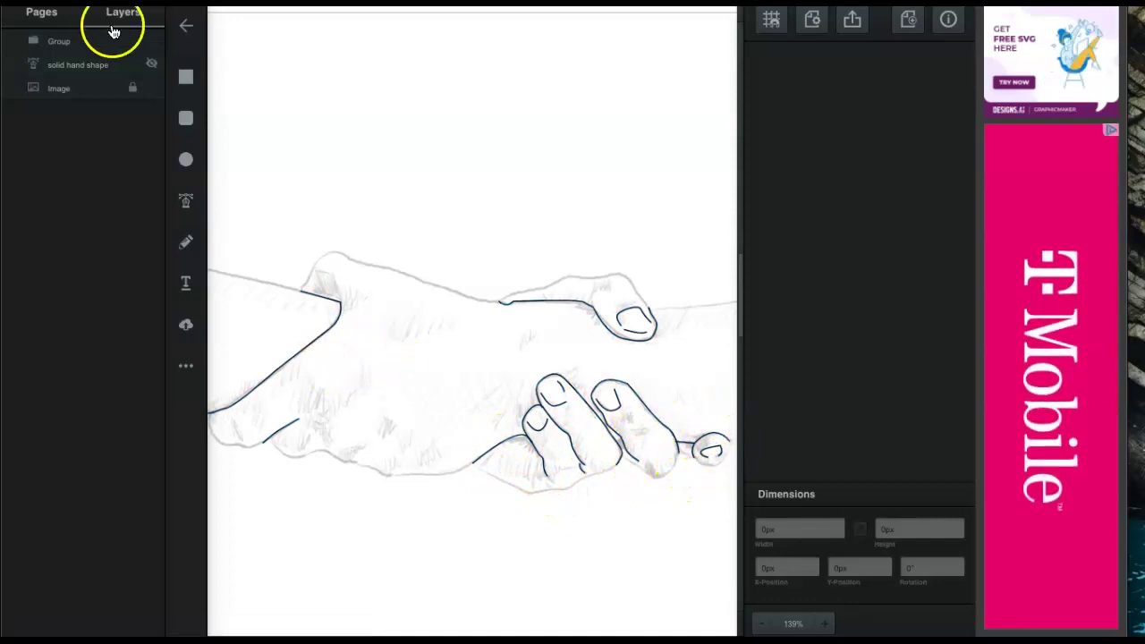
Step: Draw a closed Pen path about 25 by 27 px around the shaded patch above the wrist line, near the upper knuckle
left_click(188, 204)
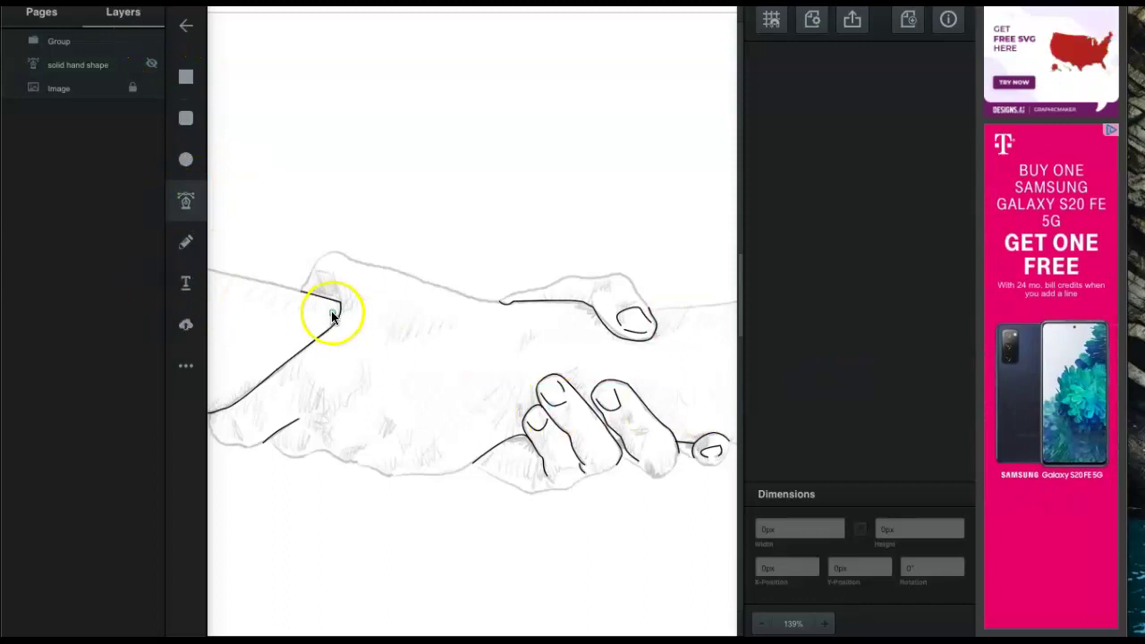
scroll(315, 279, "up", 5)
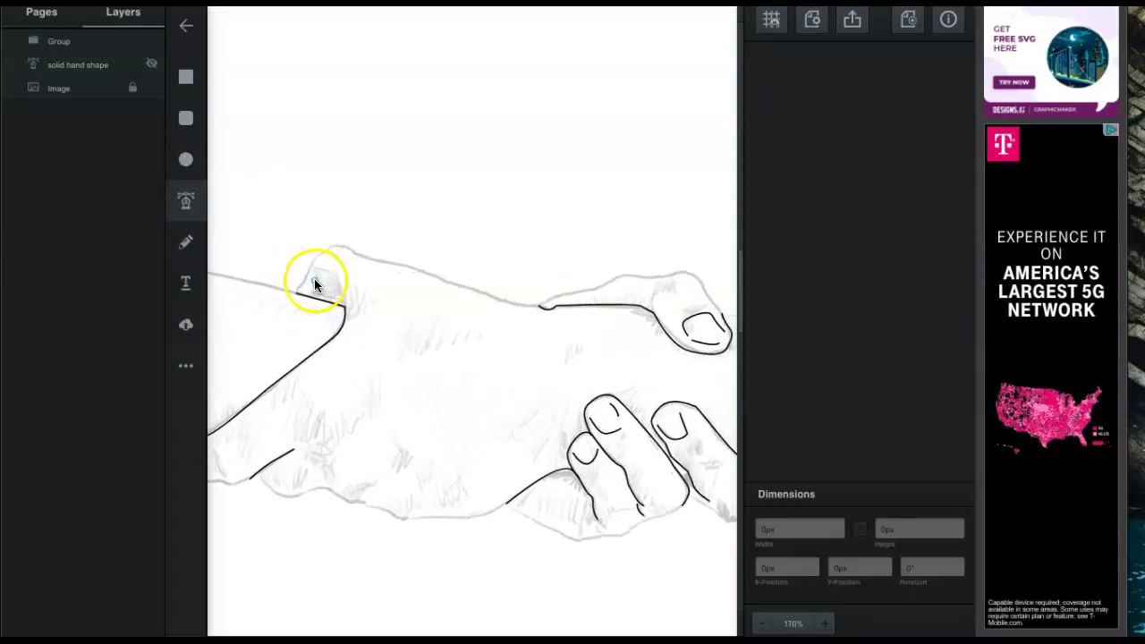
scroll(326, 295, "up", 3)
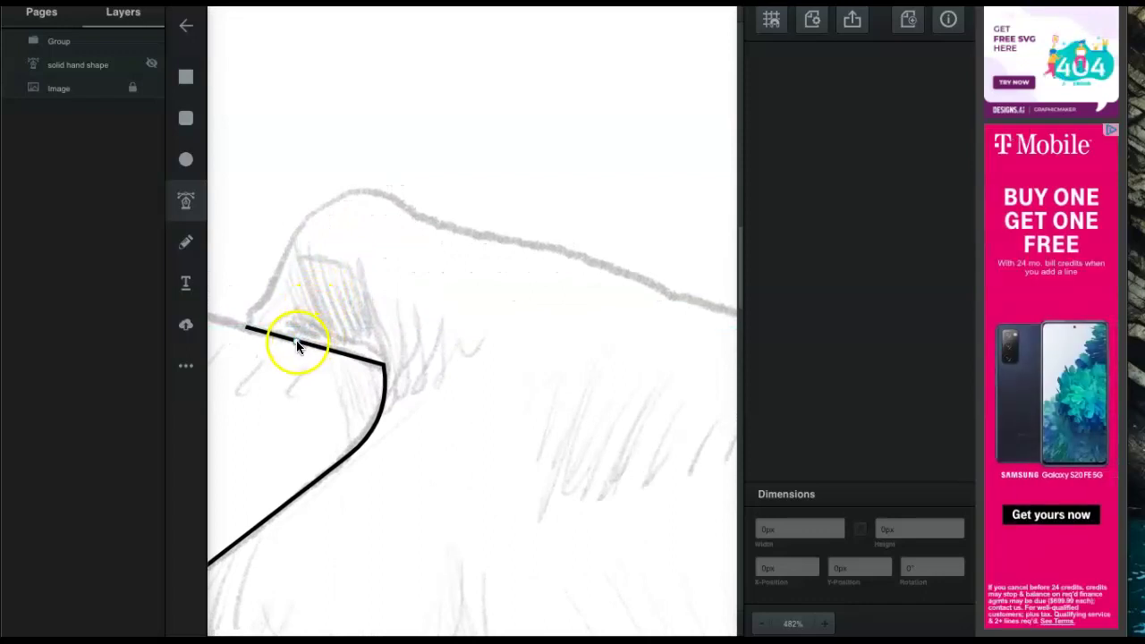
left_click(297, 339)
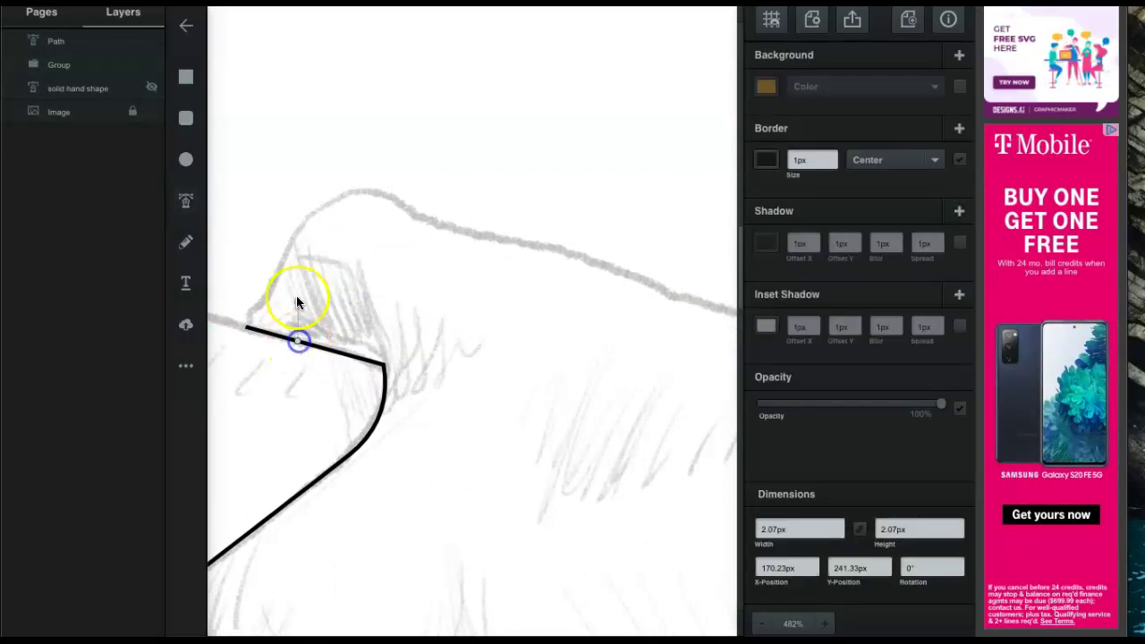
left_click_drag(321, 261, 357, 268)
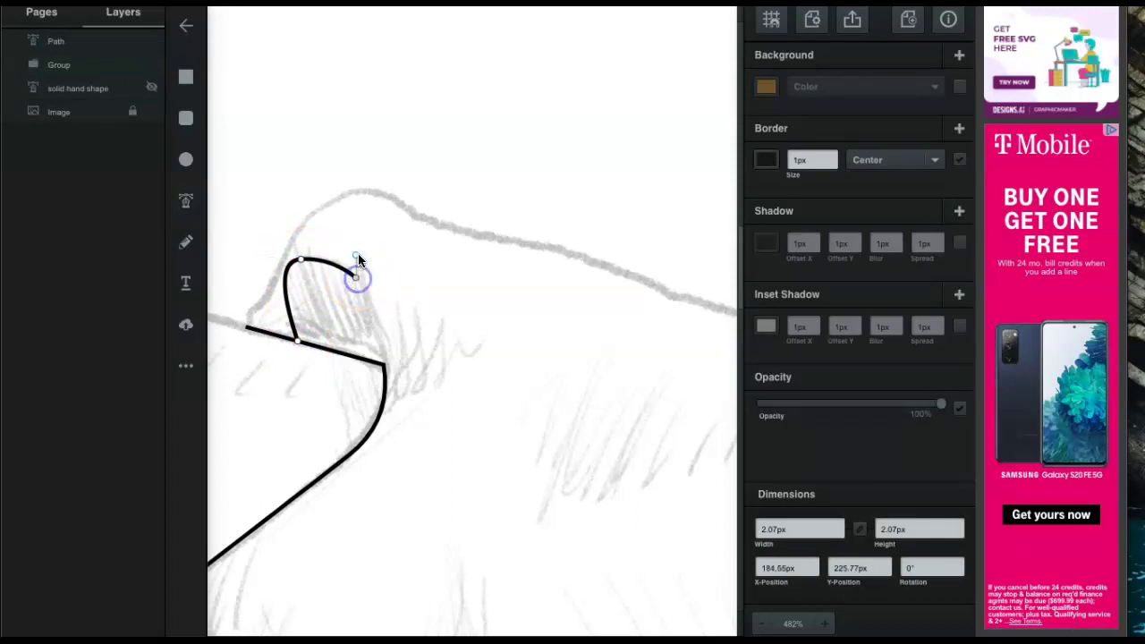
left_click_drag(377, 313, 391, 346)
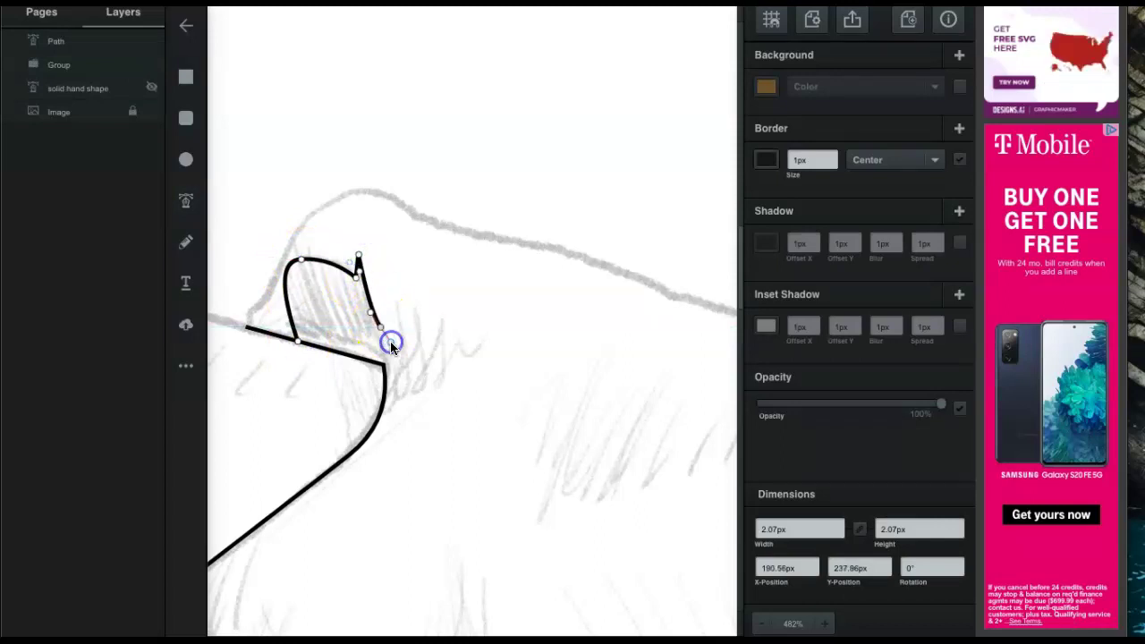
left_click(390, 366)
left_click(297, 341)
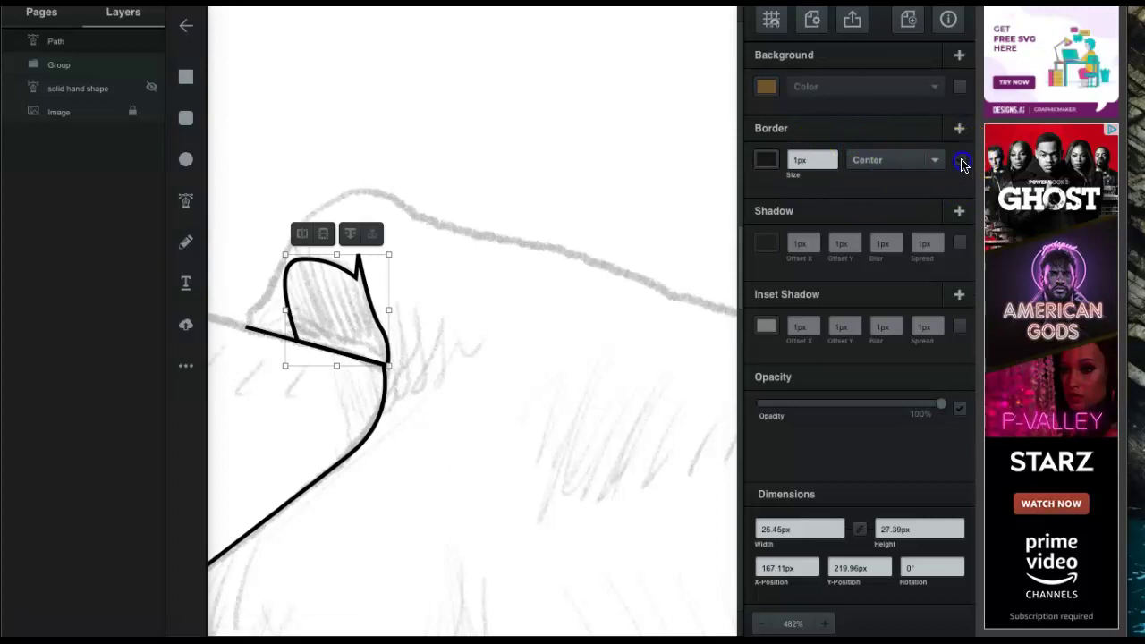
Step: Remove the shaded patch's border and fill it with black at 98% opacity
left_click(958, 159)
left_click(958, 87)
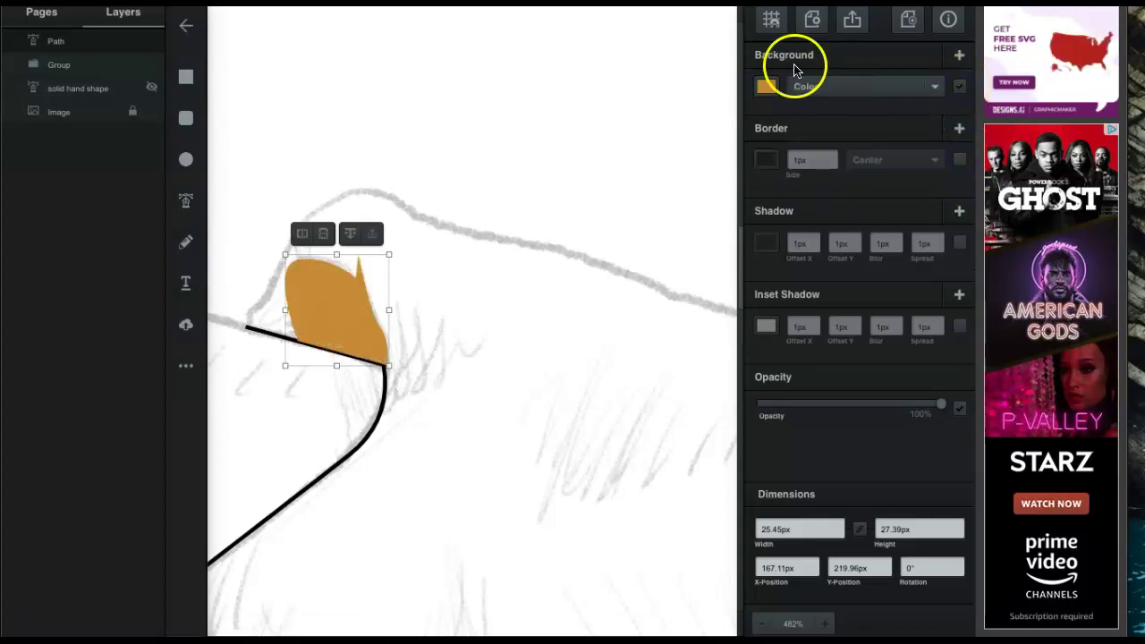
left_click(767, 87)
left_click(734, 172)
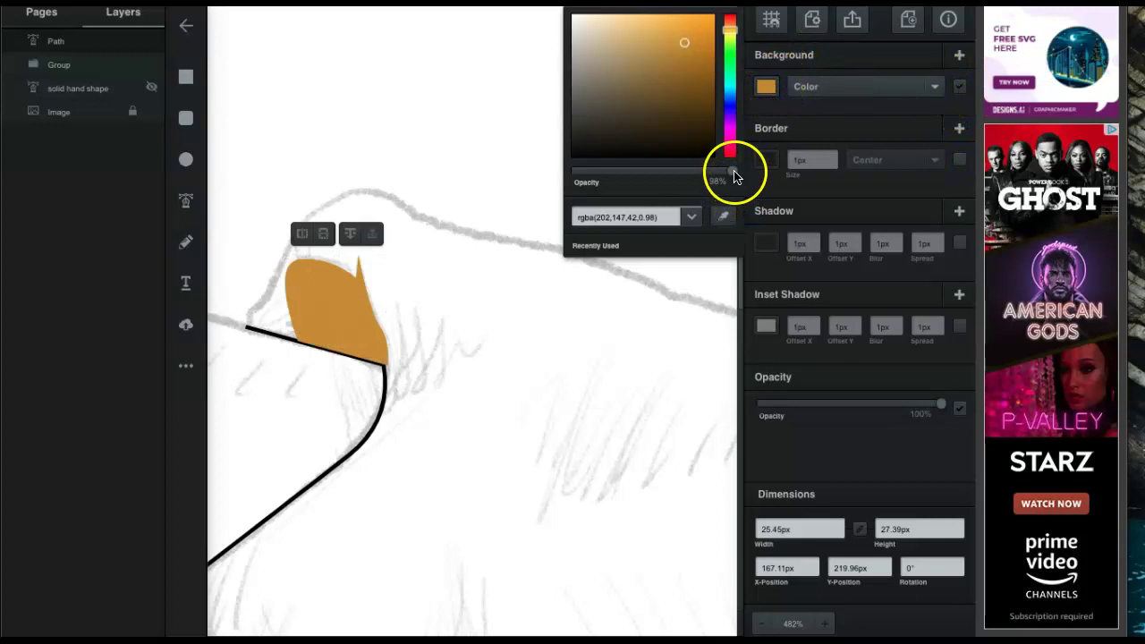
left_click_drag(685, 46, 724, 181)
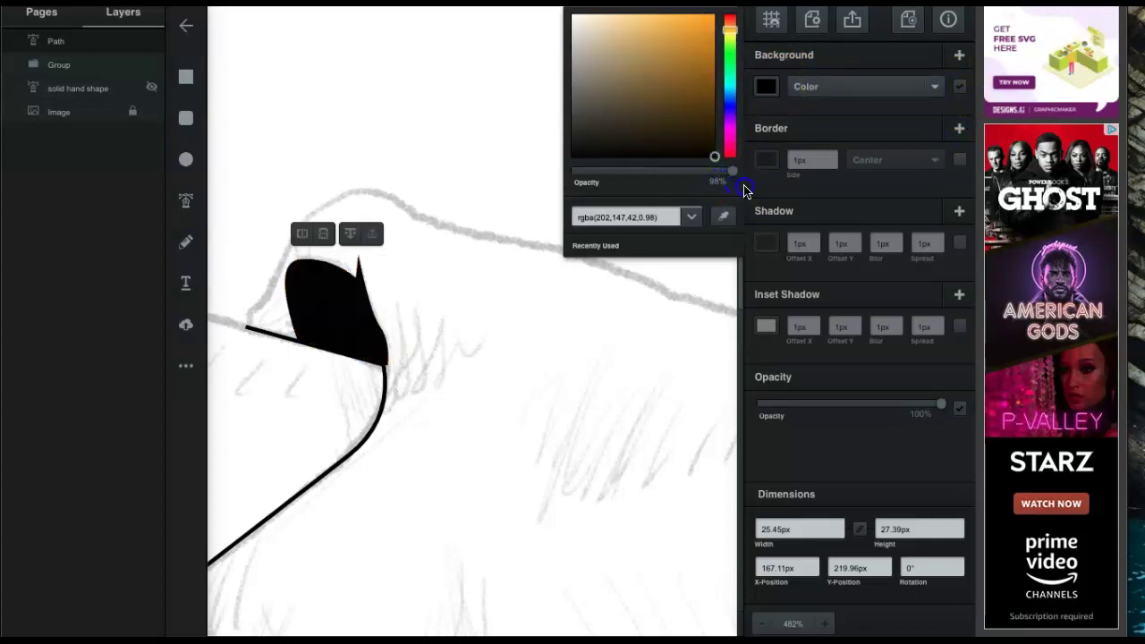
left_click(689, 218)
left_click(706, 176)
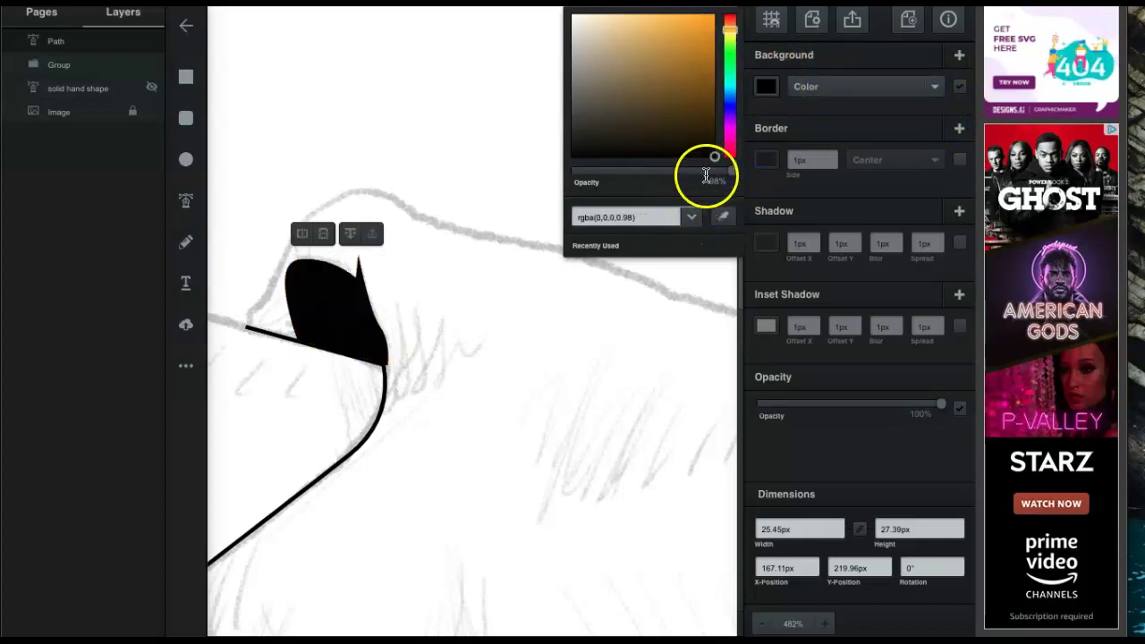
left_click(716, 160)
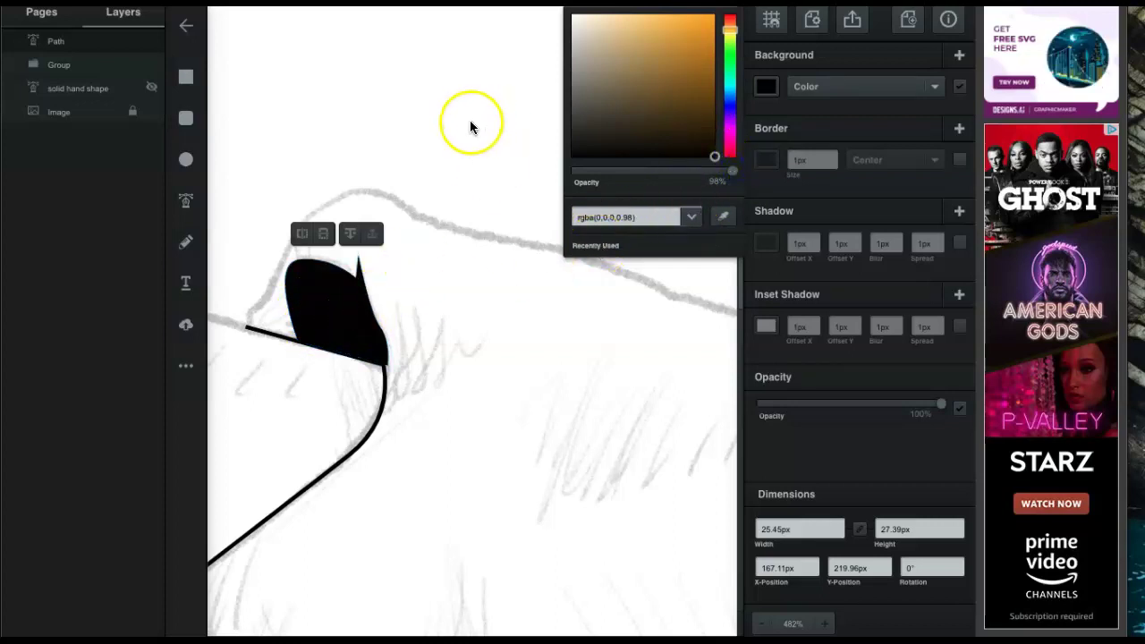
scroll(529, 292, "down", 2)
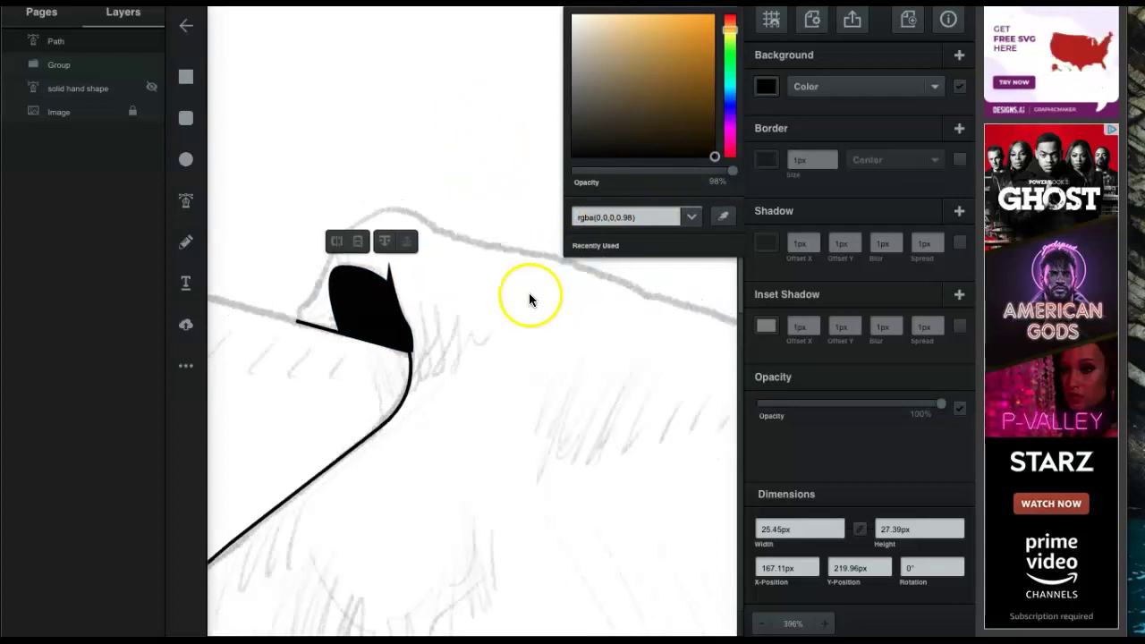
scroll(529, 295, "down", 6)
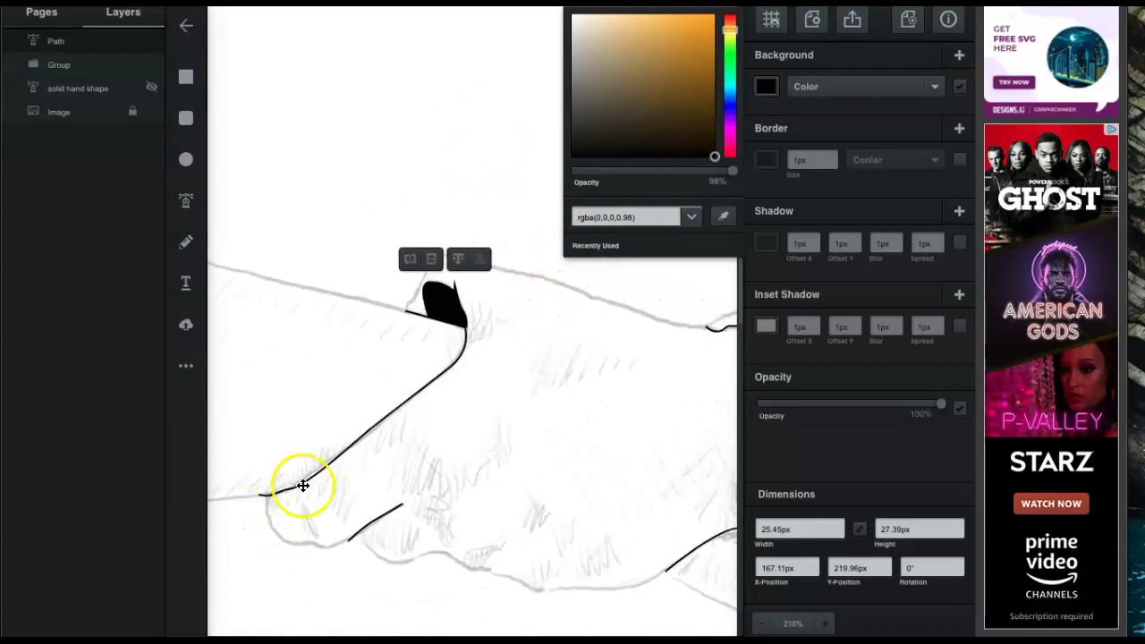
Step: Draw a closed Pen path about 85 by 77 px around the shading at the lower end of the wrist line
left_click(185, 202)
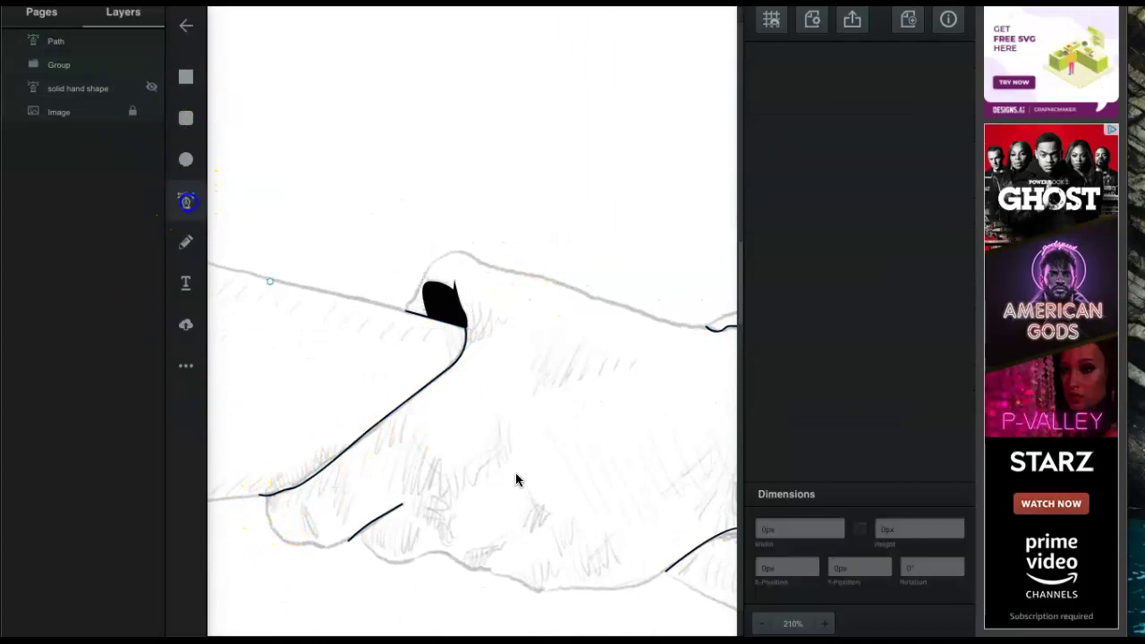
left_click(354, 444)
left_click_drag(315, 451, 327, 492)
left_click(279, 481)
left_click_drag(346, 533, 353, 447)
left_click(417, 391)
key("Escape")
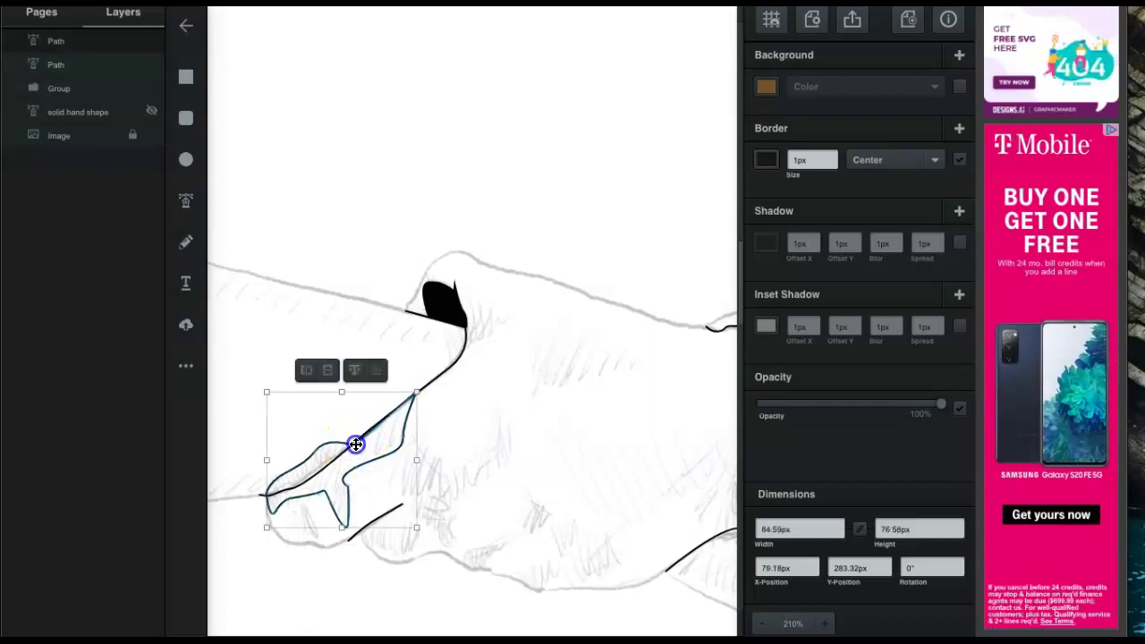
Step: Remove the border of the wrist line shading path and fill it with black at 98% opacity
left_click(959, 92)
left_click(958, 159)
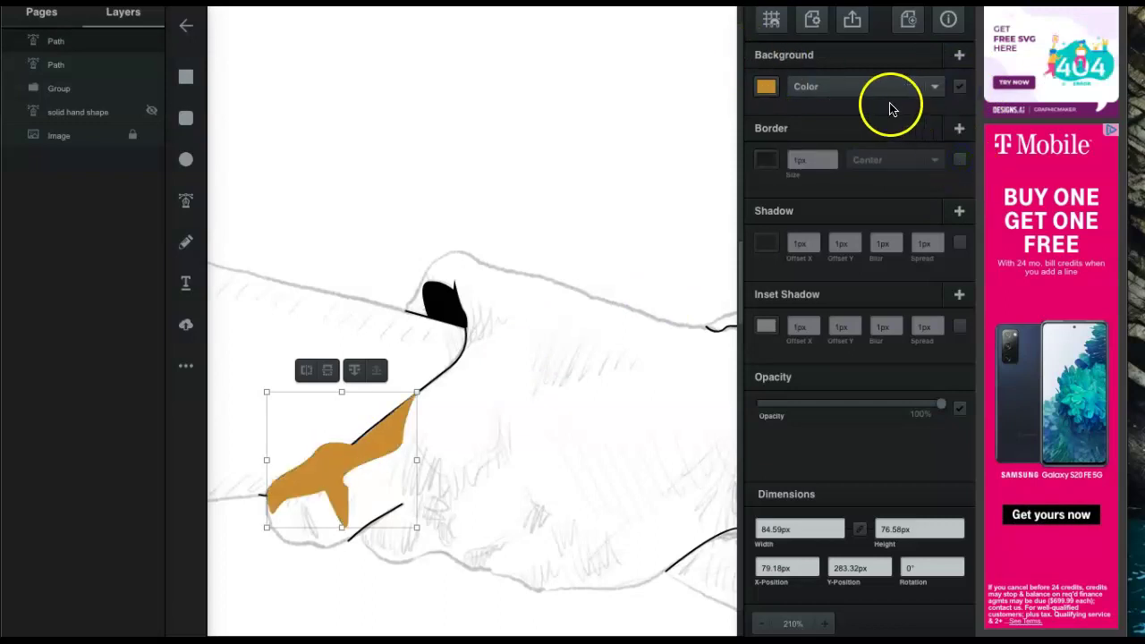
left_click(766, 87)
left_click_drag(708, 153, 717, 159)
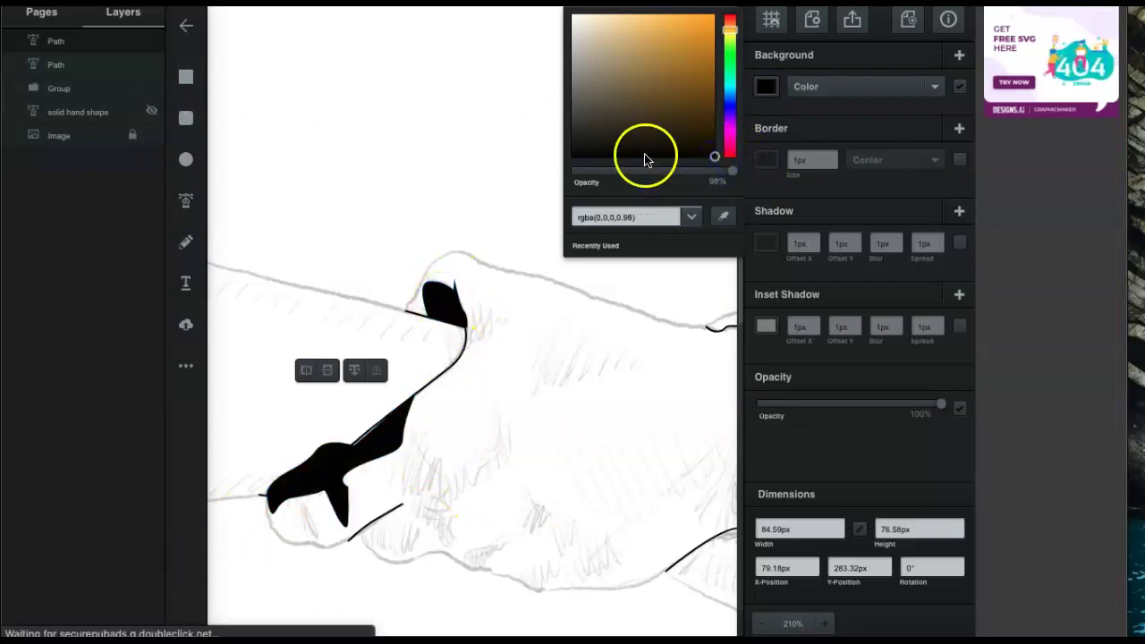
Step: Draw a closed, branched Pen path about 66 by 77 px around the palm shading beside the black wrist patch
scroll(491, 497, "right", 2)
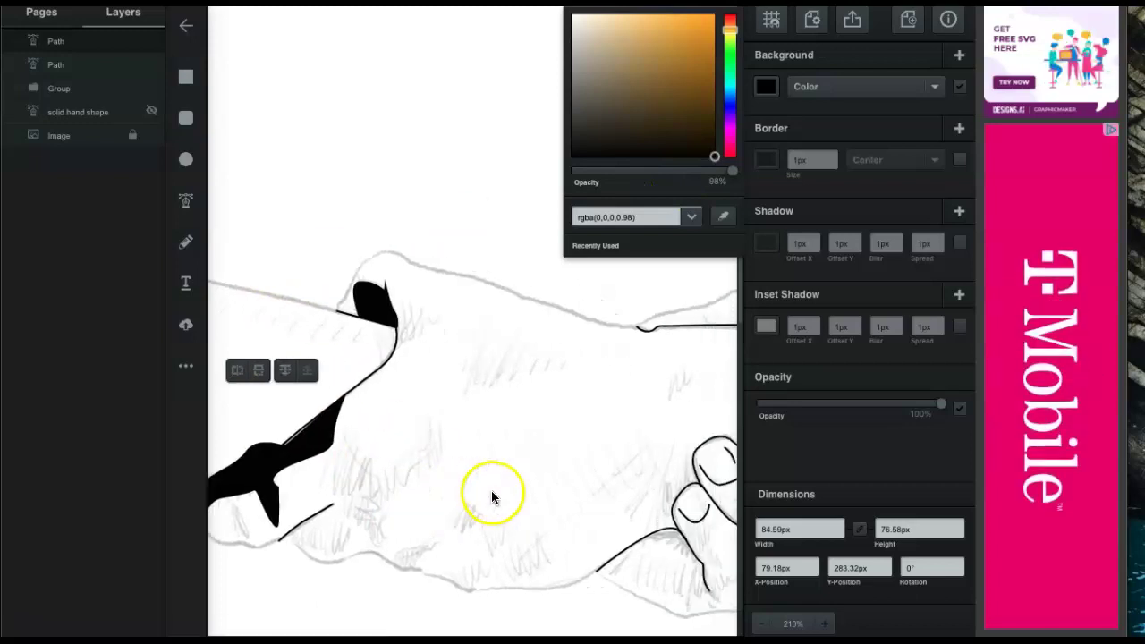
scroll(491, 497, "right", 5)
scroll(483, 495, "left", 4)
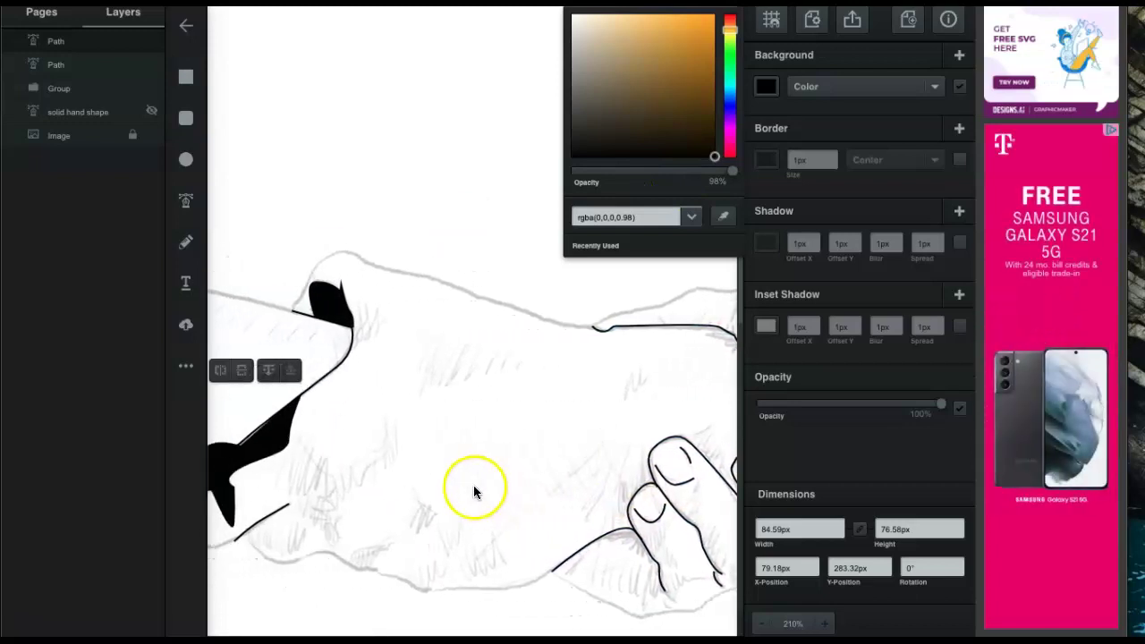
scroll(473, 487, "left", 3)
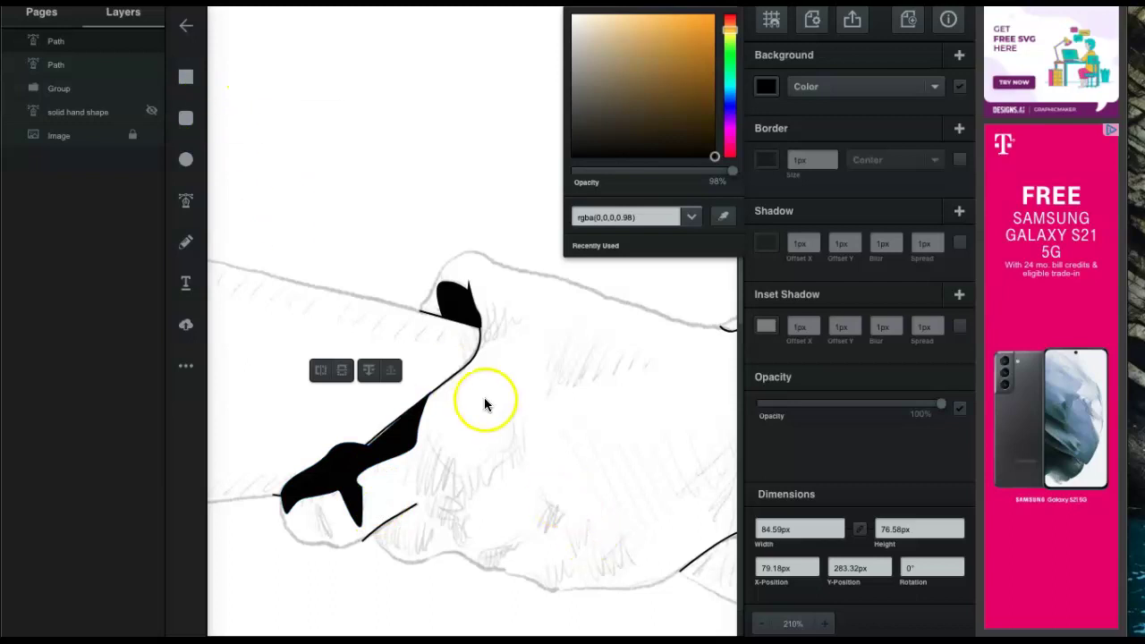
scroll(559, 519, "right", 2)
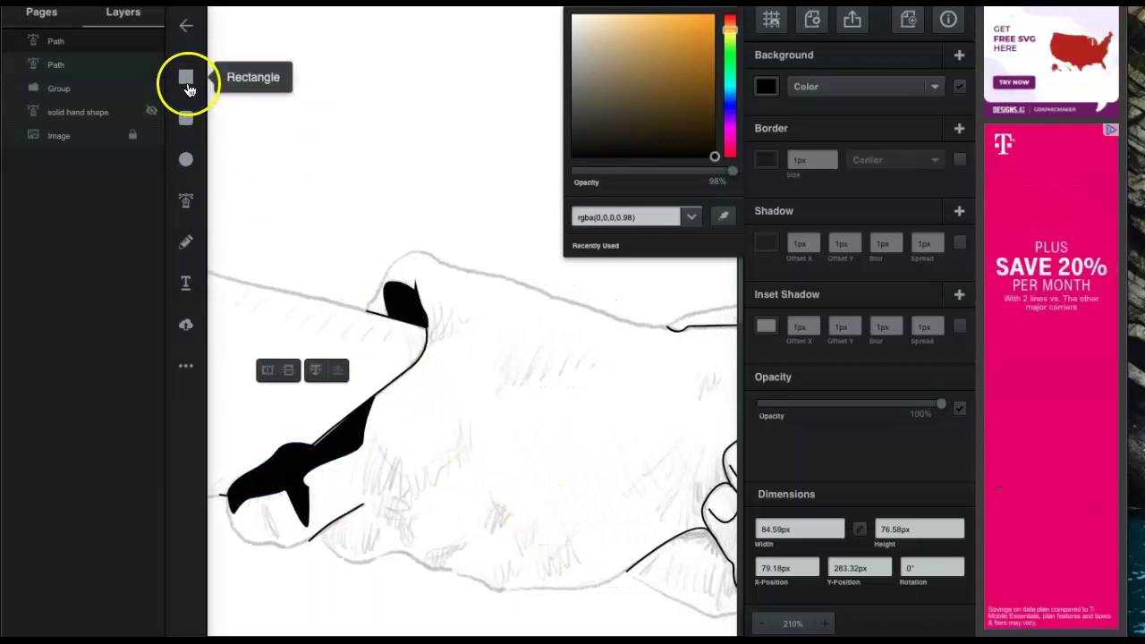
left_click(380, 443)
left_click(395, 470)
left_click(439, 457)
left_click(472, 450)
left_click(459, 411)
left_click(417, 491)
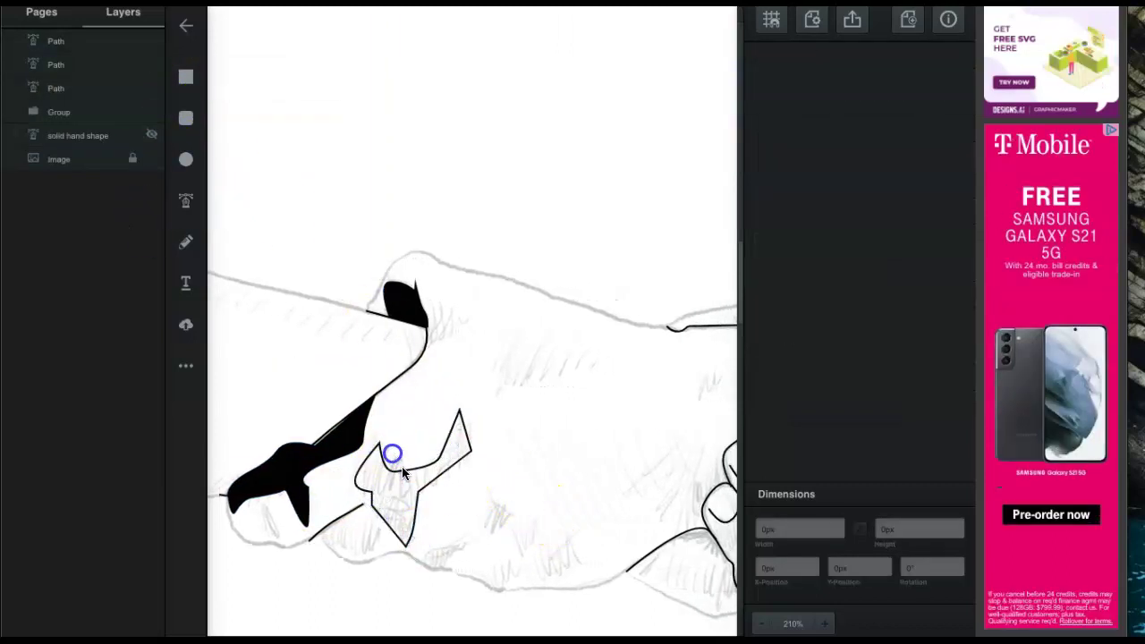
Step: Remove the border of the branched palm patch and fill it with black
left_click(964, 87)
left_click(408, 473)
left_click(930, 81)
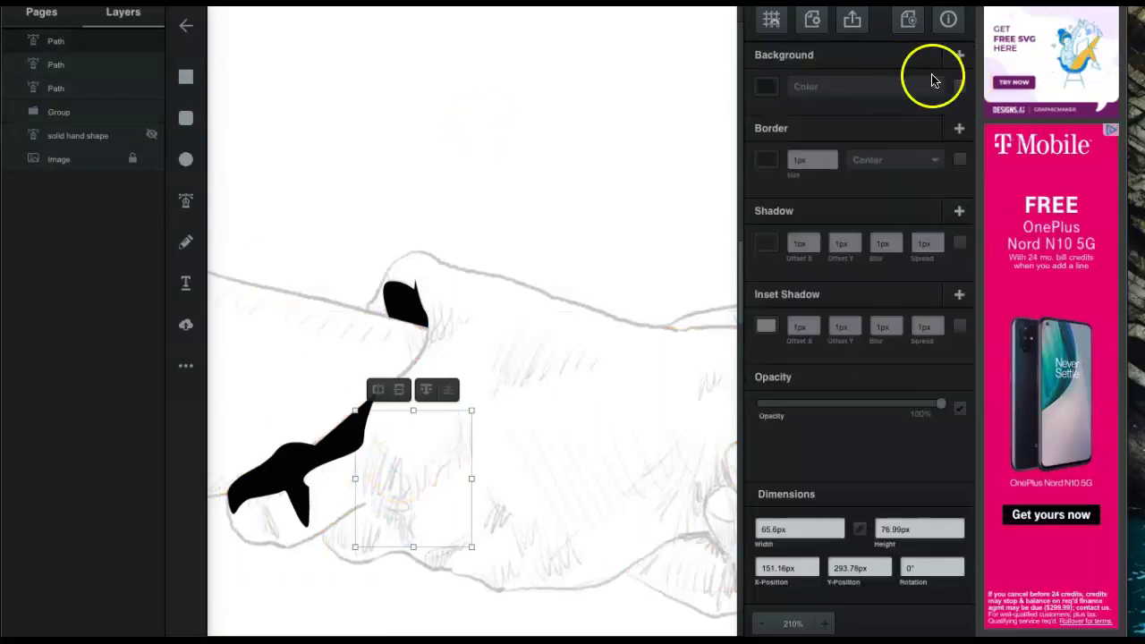
Step: Draw a rounded patch beneath the branched patch and a narrow triangle below the wrist patch, both filled with black
left_click(184, 200)
left_click(368, 551)
left_click(324, 535)
left_click(361, 510)
left_click(379, 284)
left_click(417, 491)
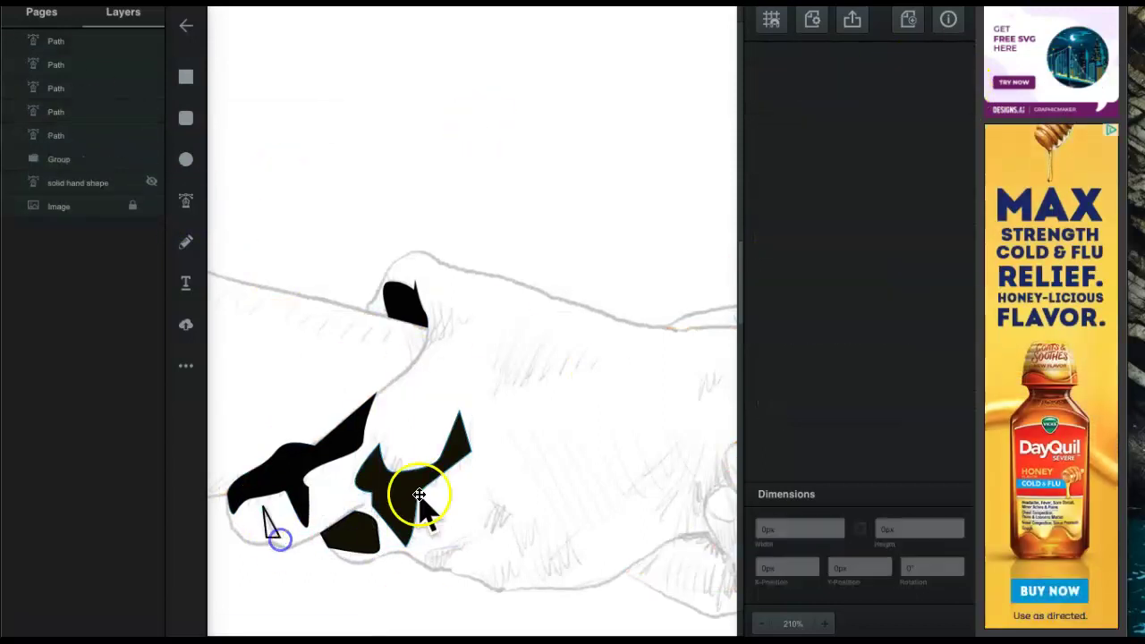
left_click(264, 508)
left_click(268, 538)
Step: Draw four small closed Pen paths, a crescent, two quadrilaterals and a triangle, around the shading along the hand's lower edge
left_click_drag(425, 562, 464, 541)
left_click(443, 561)
left_click(580, 480)
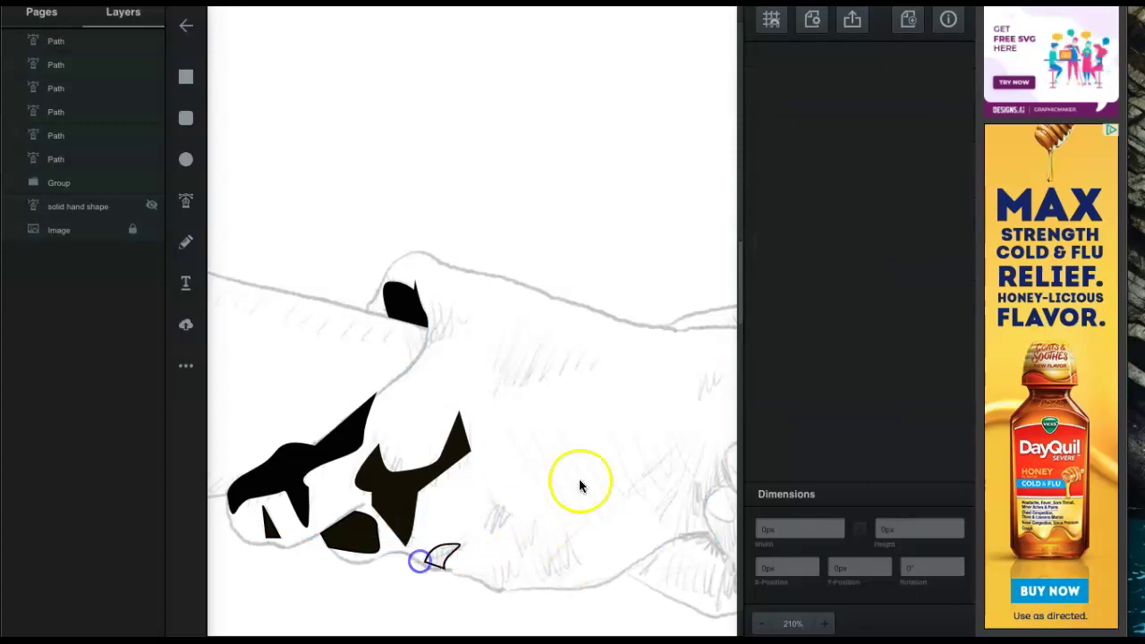
left_click(490, 502)
left_click(486, 529)
left_click(512, 515)
left_click(546, 546)
left_click(519, 536)
left_click(537, 521)
left_click(185, 200)
left_click(476, 575)
left_click(515, 561)
left_click(476, 575)
Step: Draw a long wedge on the back of the hand and a path about 27 by 29 px beside the upper knuckle patch
left_click(495, 328)
left_click(612, 360)
left_click(186, 201)
left_click(434, 347)
left_click(423, 348)
left_click(428, 320)
Step: Draw a closed, curved Pen path around the shading at the lower edge of the hand, before the curled fingers
scroll(539, 469, "down", 2)
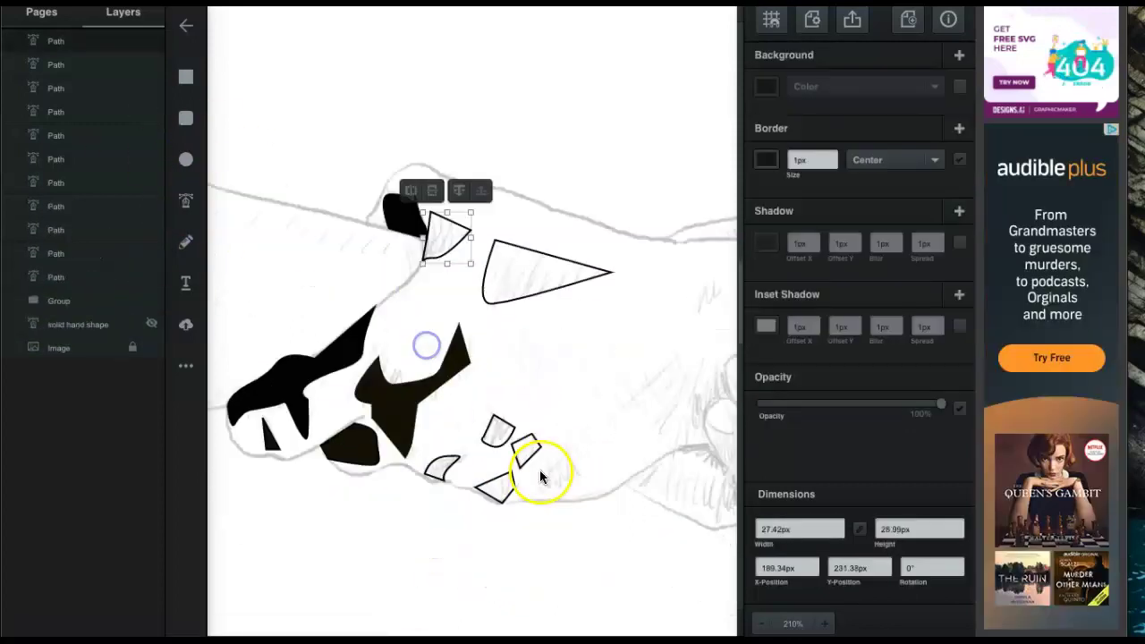
scroll(539, 469, "right", 4)
left_click(185, 200)
left_click(396, 447)
left_click_drag(416, 477, 431, 483)
left_click(381, 493)
left_click(396, 447)
Step: Draw two adjoining closed Pen paths around the shading below the little finger of the other hand
scroll(366, 477, "right", 2)
left_click(185, 200)
left_click(379, 479)
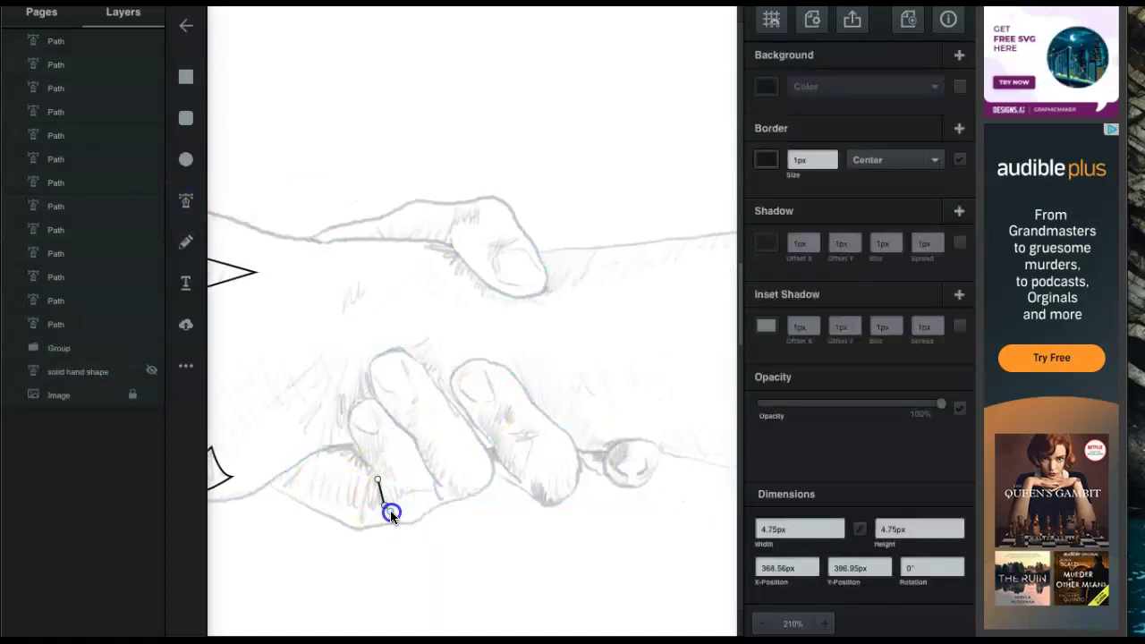
left_click(393, 516)
left_click(347, 507)
left_click(321, 499)
left_click(395, 483)
left_click(431, 490)
left_click_drag(392, 513, 391, 540)
scroll(391, 527, "left", 1)
left_click(385, 494)
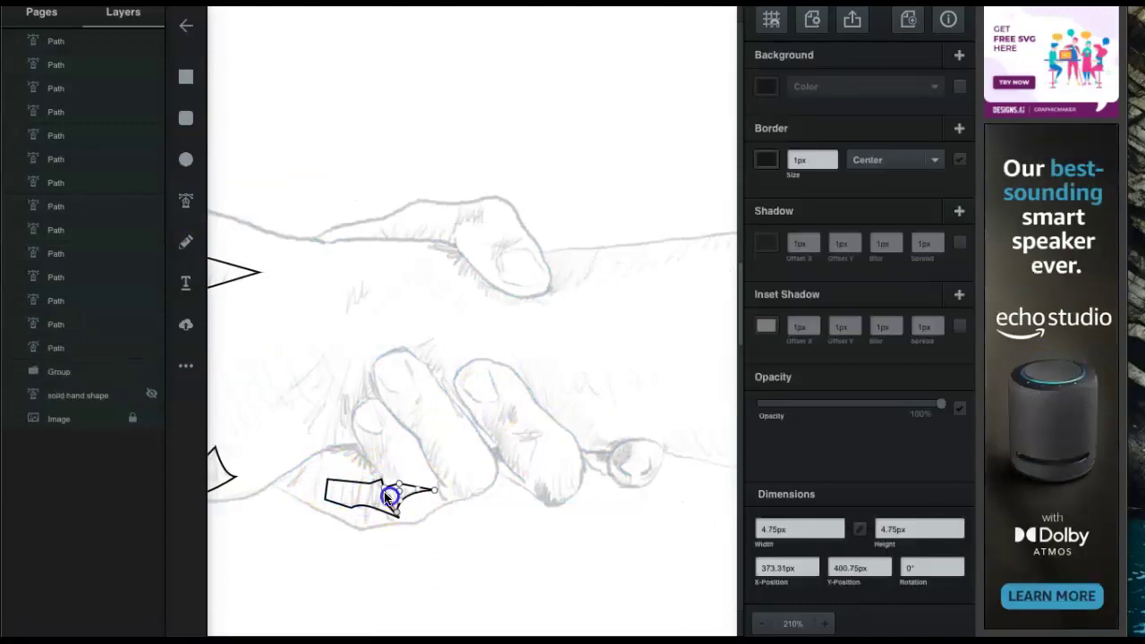
Step: Draw a closed Pen path around the shadow that wraps the little finger and runs up beside the next finger
left_click(185, 200)
left_click(323, 449)
left_click(358, 444)
left_click_drag(346, 395, 358, 375)
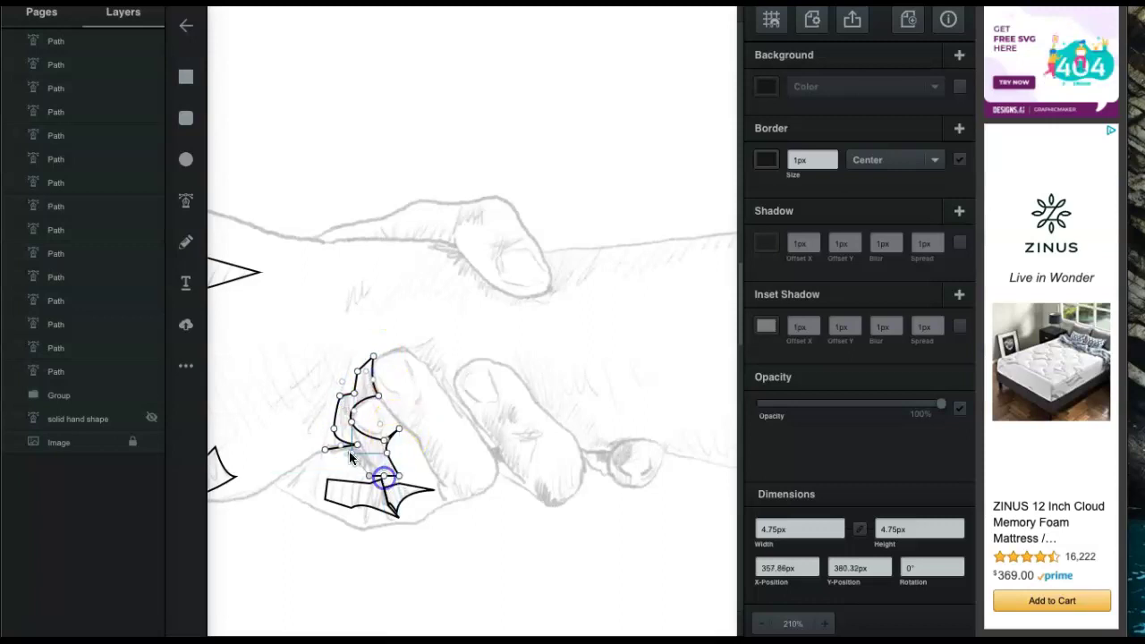
left_click(383, 478)
Step: Draw a closed Pen path along the shadow beneath the thumb, tapering towards the back of the hand
left_click(185, 200)
left_click(366, 237)
left_click(395, 222)
left_click(453, 226)
left_click(455, 242)
left_click(367, 238)
Step: Draw a pointed closed Pen path over the shadow in the gap between the two larger curled fingers
scroll(520, 312, "down", 2)
left_click(185, 201)
left_click(405, 257)
left_click(438, 240)
left_click(405, 257)
Step: Draw a closed, hooked Pen path around the shading along the curled finger nearest the bracelet
left_click(473, 318)
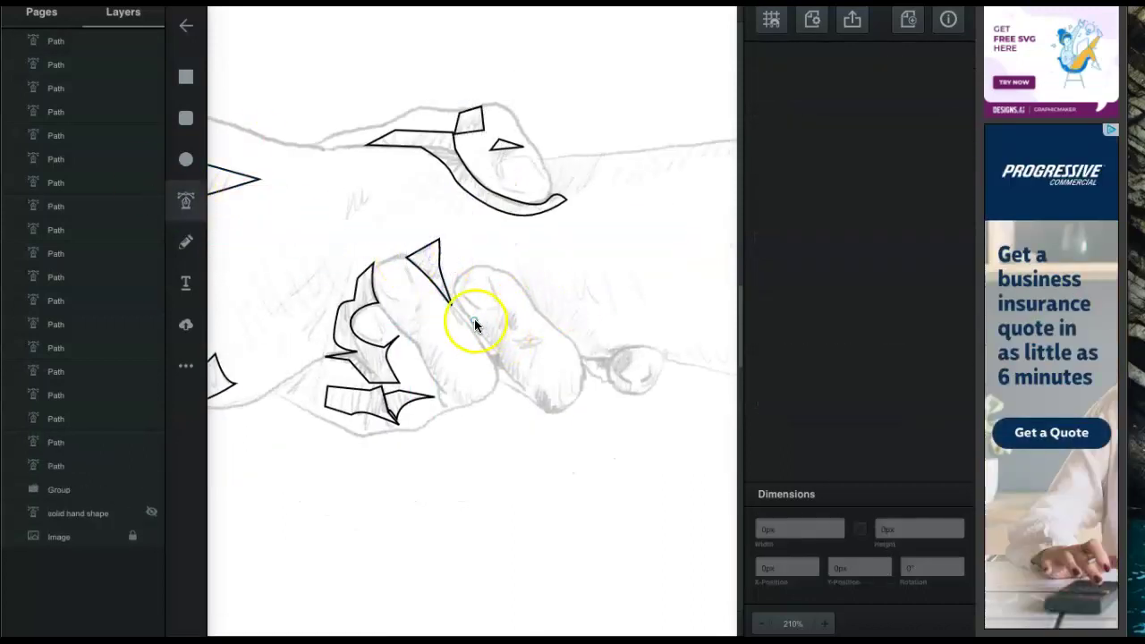
left_click(505, 307)
left_click(520, 318)
left_click(506, 335)
left_click(549, 341)
left_click(186, 201)
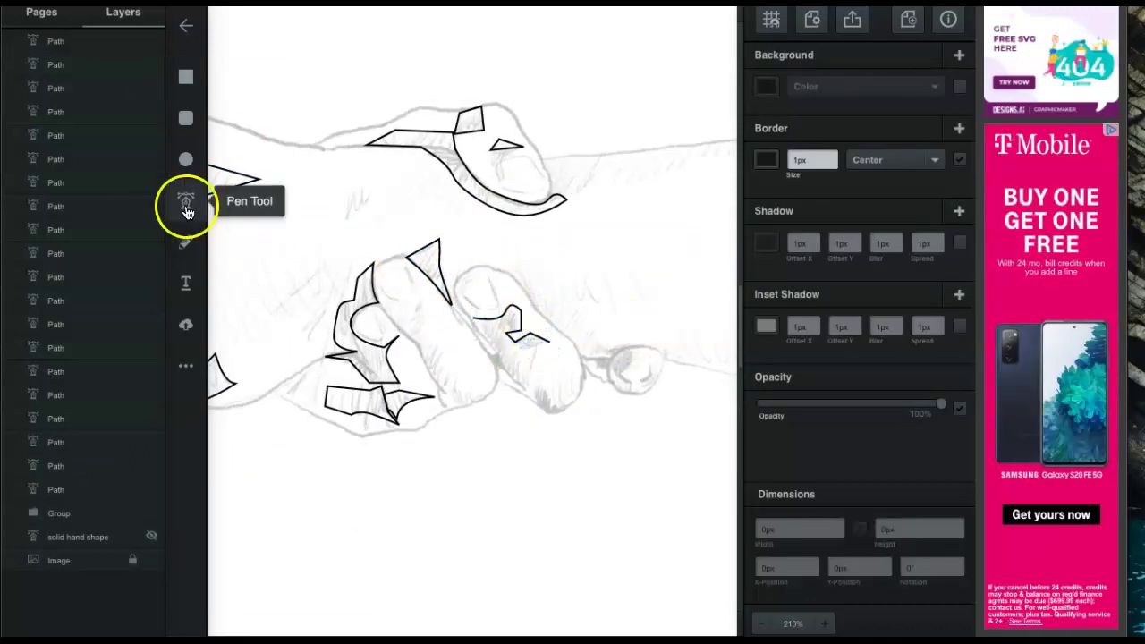
left_click(473, 317)
Step: Draw a small closed Pen path around the dark shading at the lower end of the curled finger nearest the bracelet
left_click(533, 399)
left_click(575, 398)
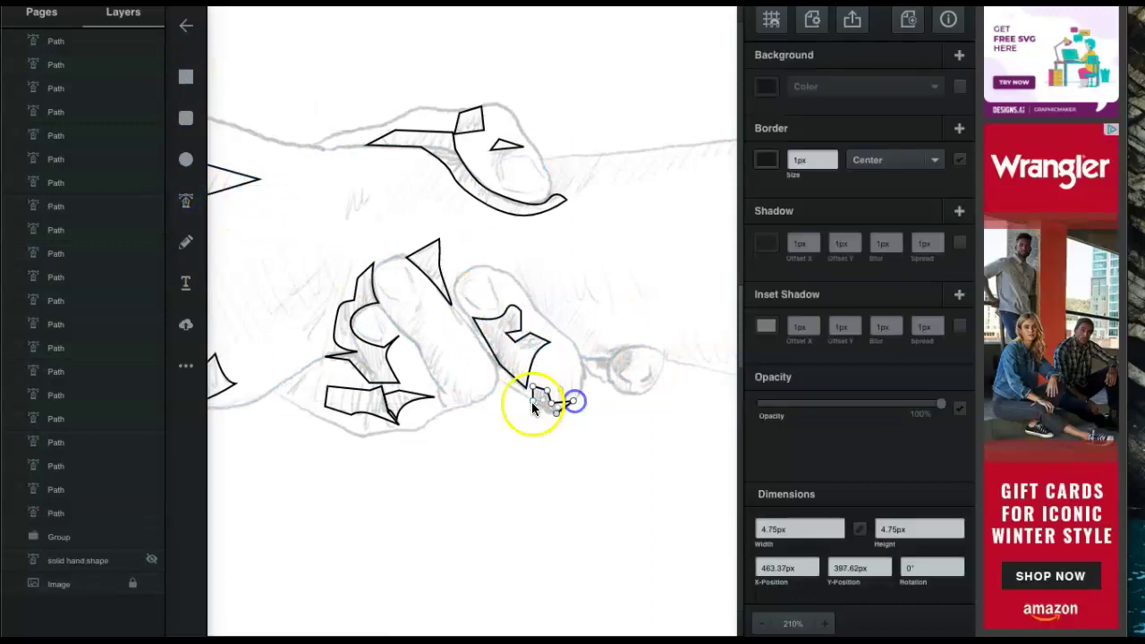
left_click(557, 401)
left_click(535, 407)
Step: Draw one closed Pen path around the shading on the bracelet bead and the wrist shadow above the curled finger
scroll(620, 347, "right", 3)
left_click(186, 200)
scroll(492, 361, "up", 5)
left_click(507, 370)
left_click(465, 401)
left_click(490, 429)
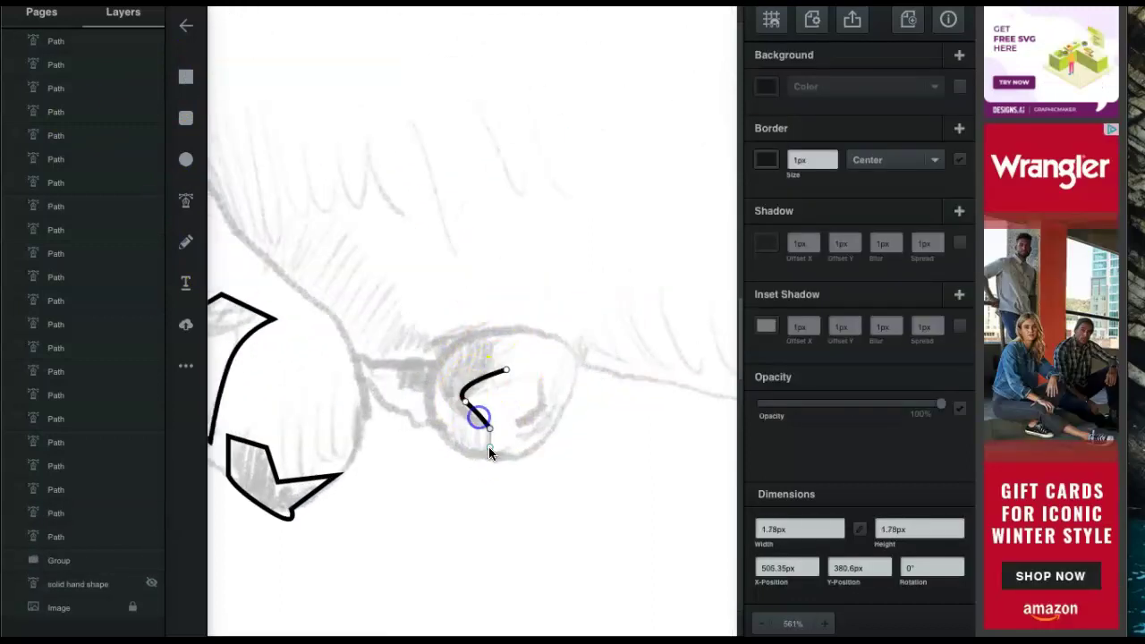
left_click(487, 451)
left_click(450, 436)
scroll(265, 248, "down", 3)
left_click(291, 143)
left_click(412, 163)
left_click_drag(432, 207, 455, 211)
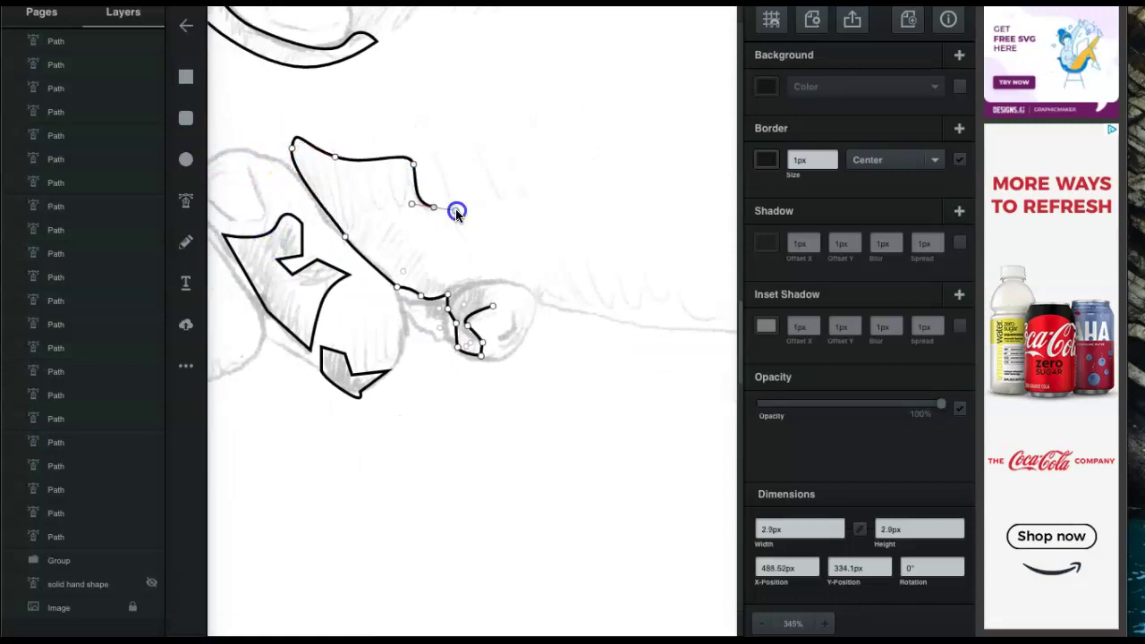
left_click(491, 309)
Step: Draw a small closed Pen path around the shading on the link between the finger and the bracelet bead
left_click(186, 200)
left_click(421, 304)
left_click(449, 339)
left_click(447, 295)
left_click(421, 303)
Step: Draw a long, narrow Pen path around the shading along the forearm's lower edge, beside the bracelet bead
scroll(554, 301, "up", 3)
left_click(186, 200)
left_click(544, 512)
left_click(692, 501)
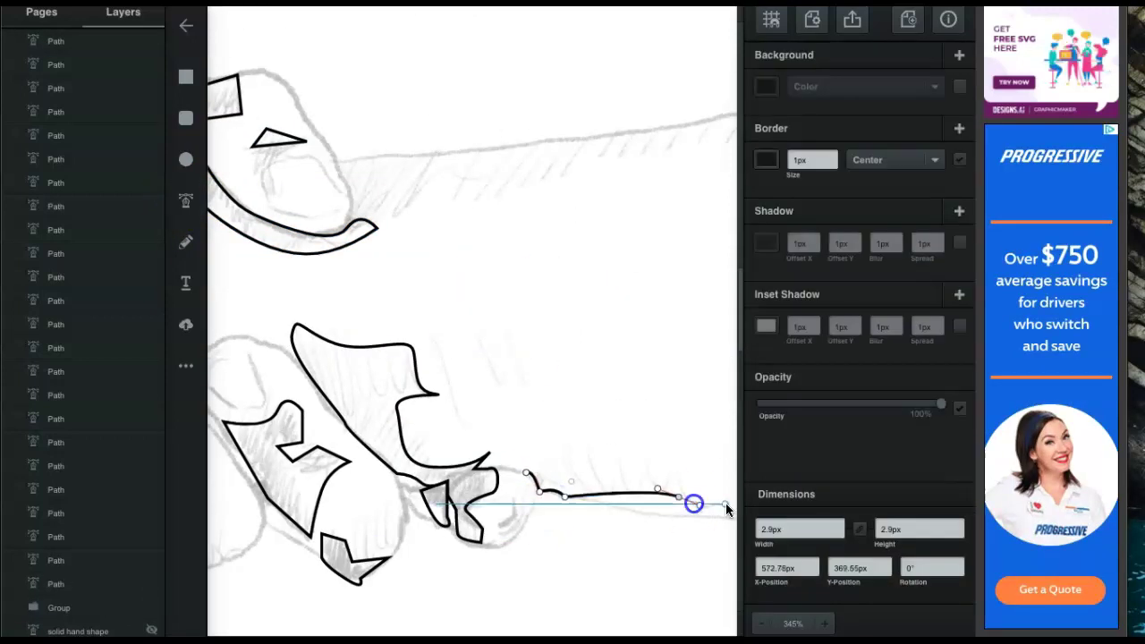
key("Escape")
Step: Select all the shadow paths together with the detail line group and group them
scroll(511, 439, "down", 6)
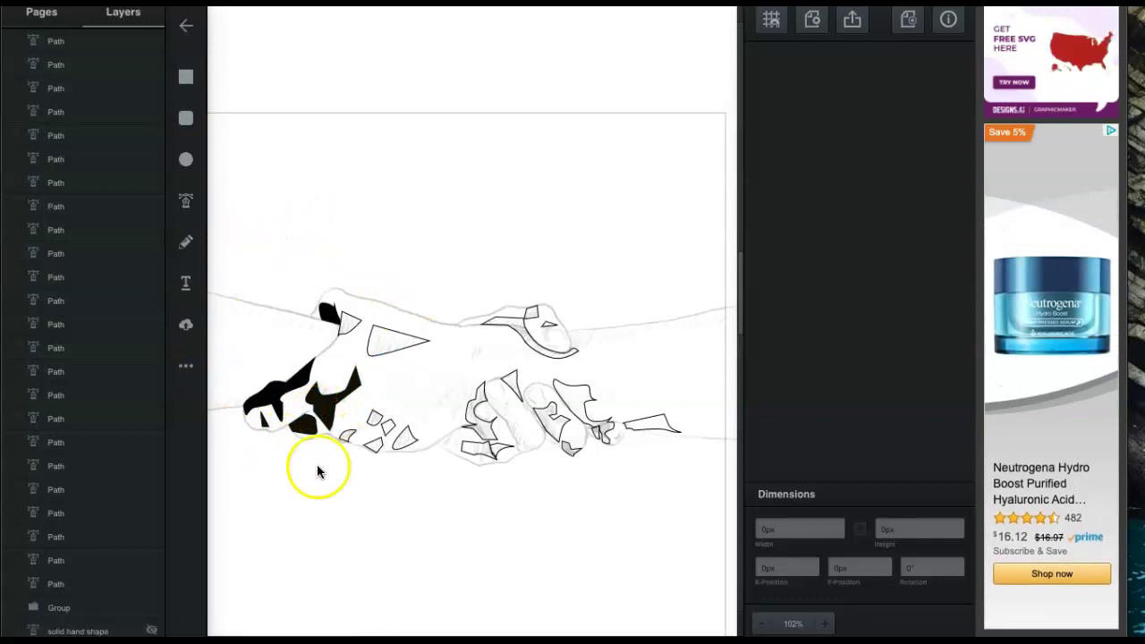
mouse_move(241, 217)
left_mouse_down()
mouse_move(243, 429)
mouse_move(621, 536)
mouse_move(705, 522)
left_mouse_up()
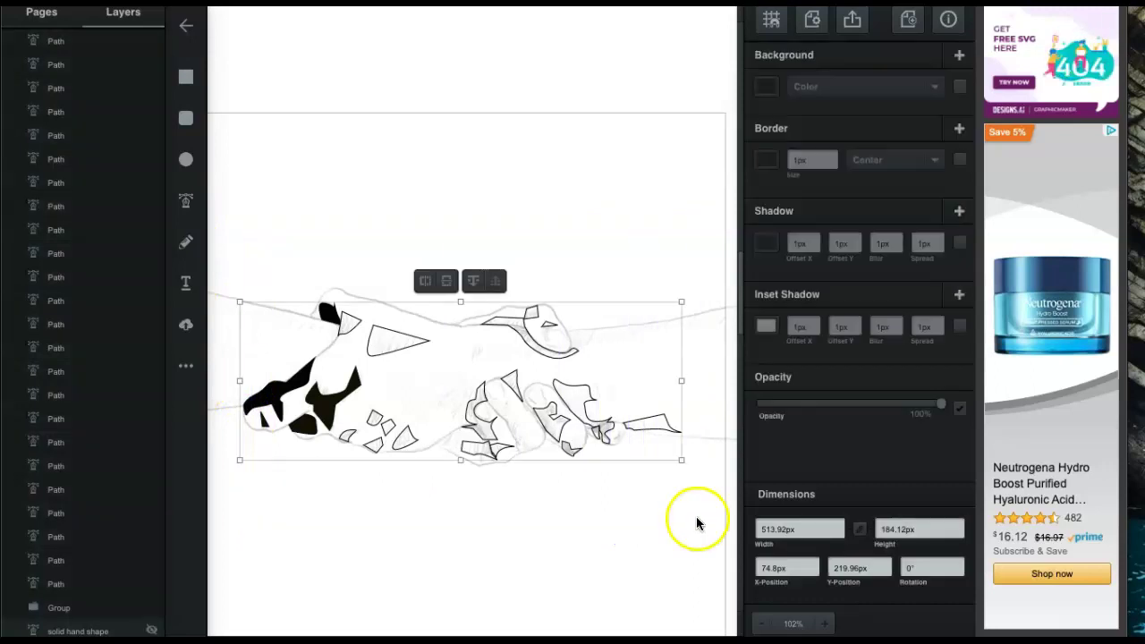
right_click(483, 390)
left_click(547, 540)
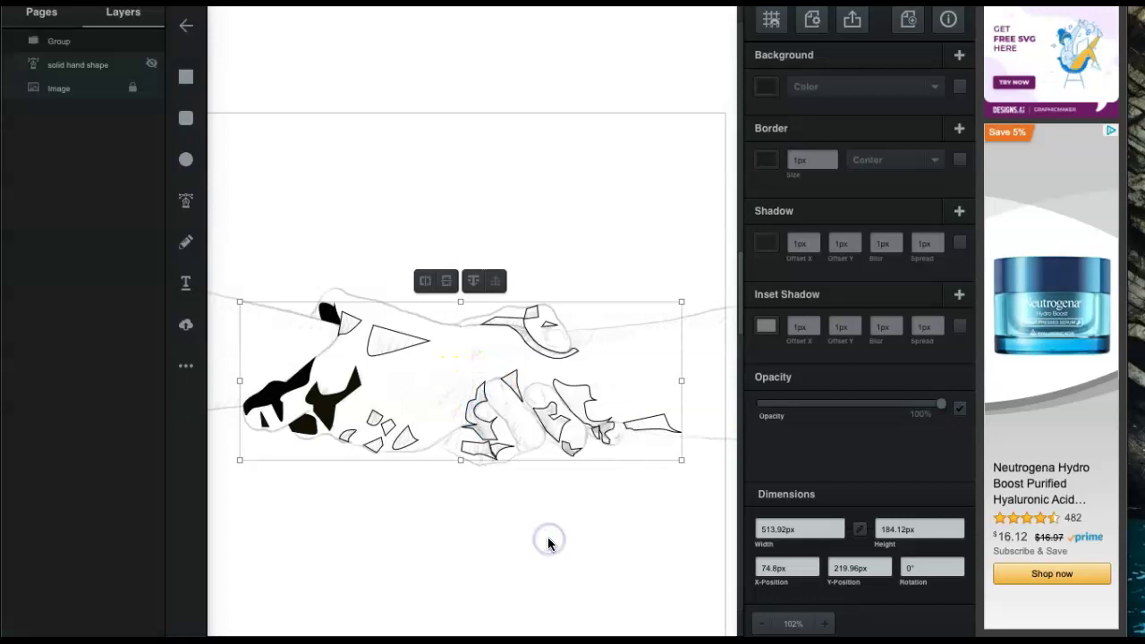
Step: Try a background fill on the combined group and switch it off again
left_click(958, 89)
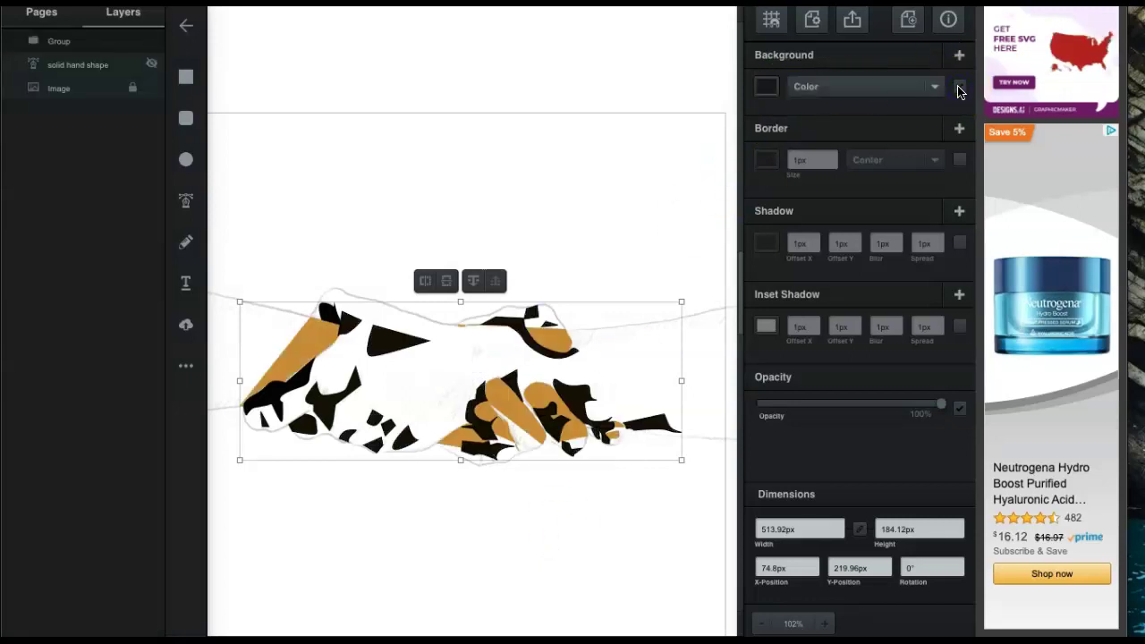
left_click(959, 88)
left_click(959, 88)
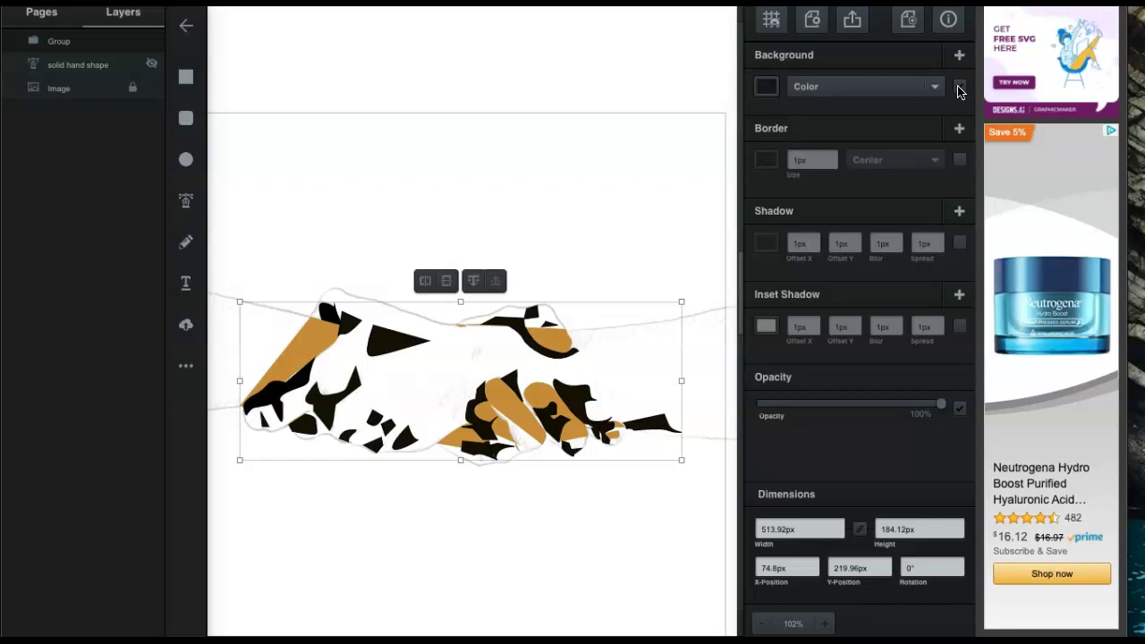
left_click(959, 87)
Step: Ungroup the combined group of shadow paths and detail lines
left_click(414, 332)
right_click(485, 394)
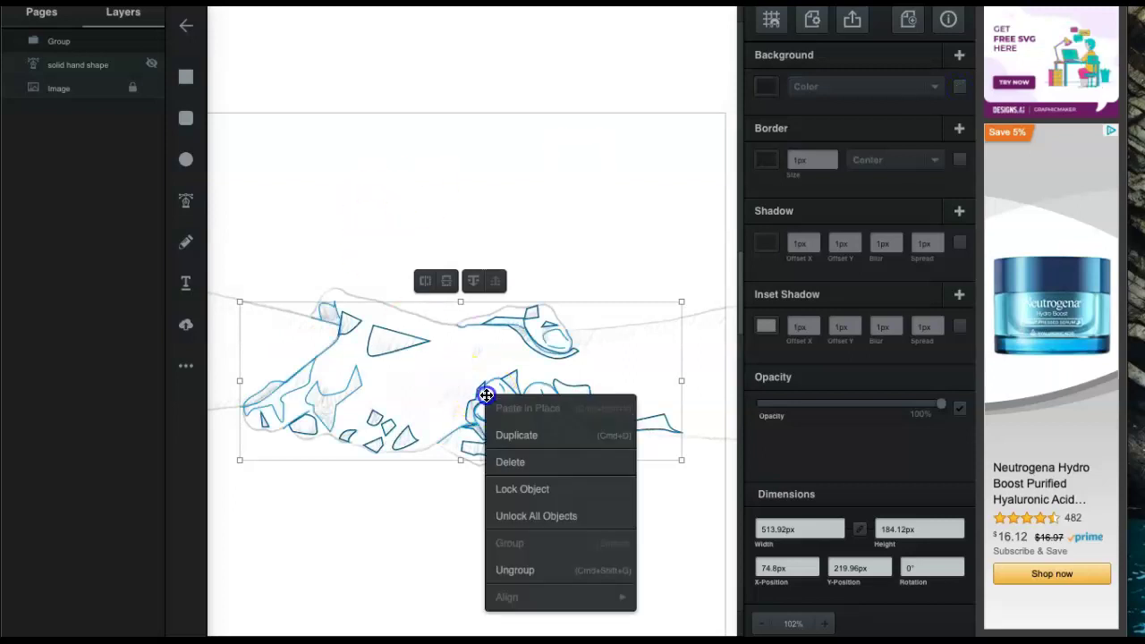
left_click(538, 567)
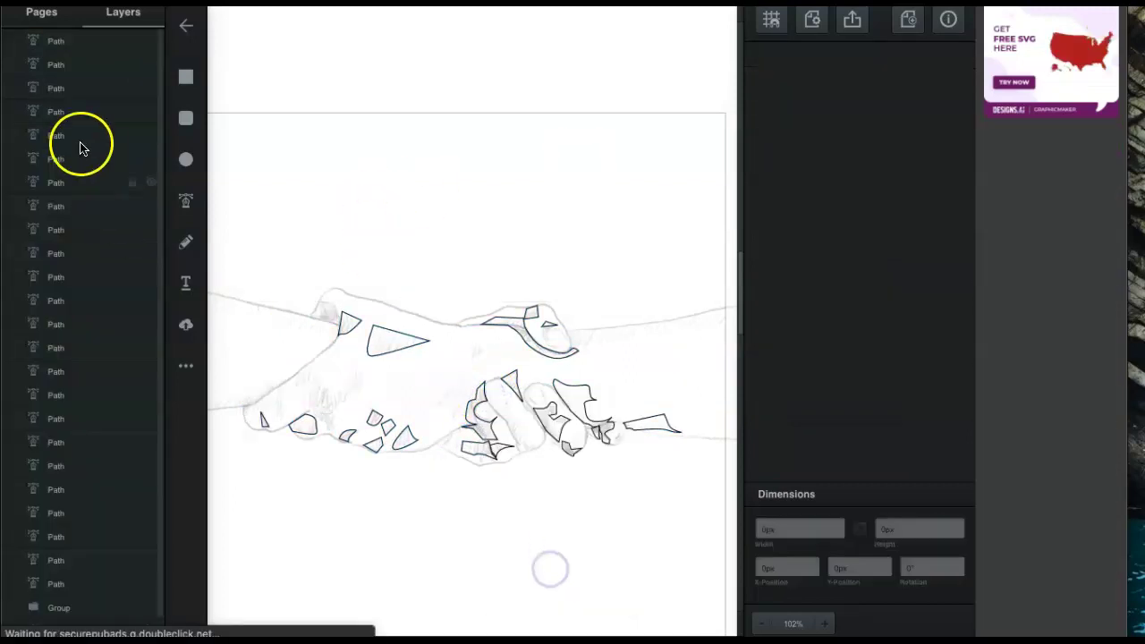
Step: Hide the detail line group so only the shadow paths can be selected
scroll(98, 179, "down", 1)
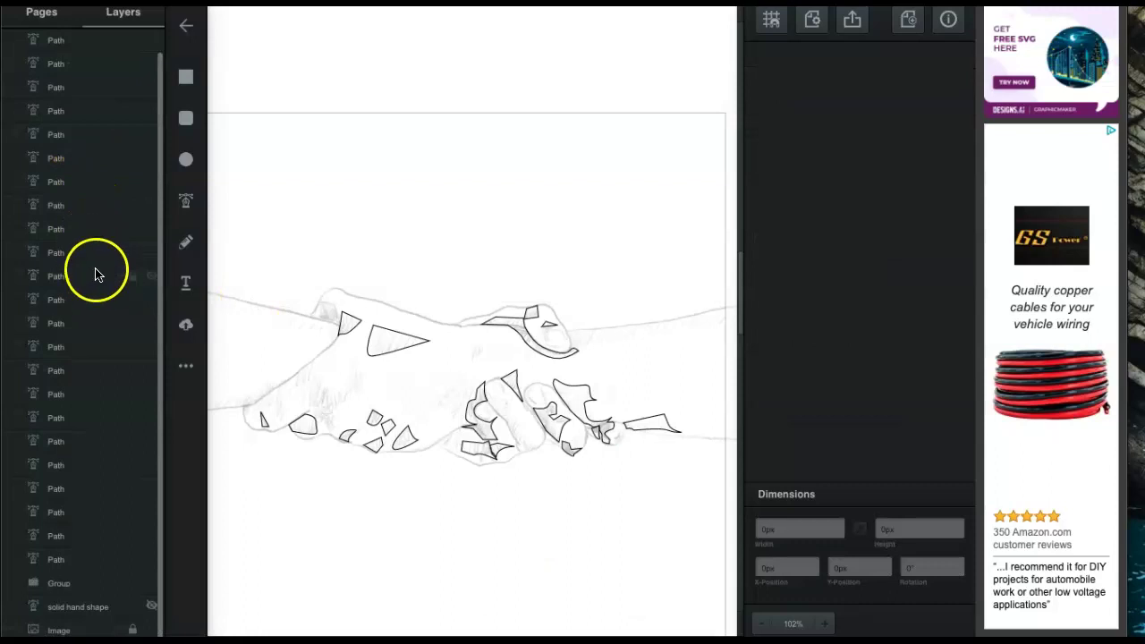
left_click(152, 583)
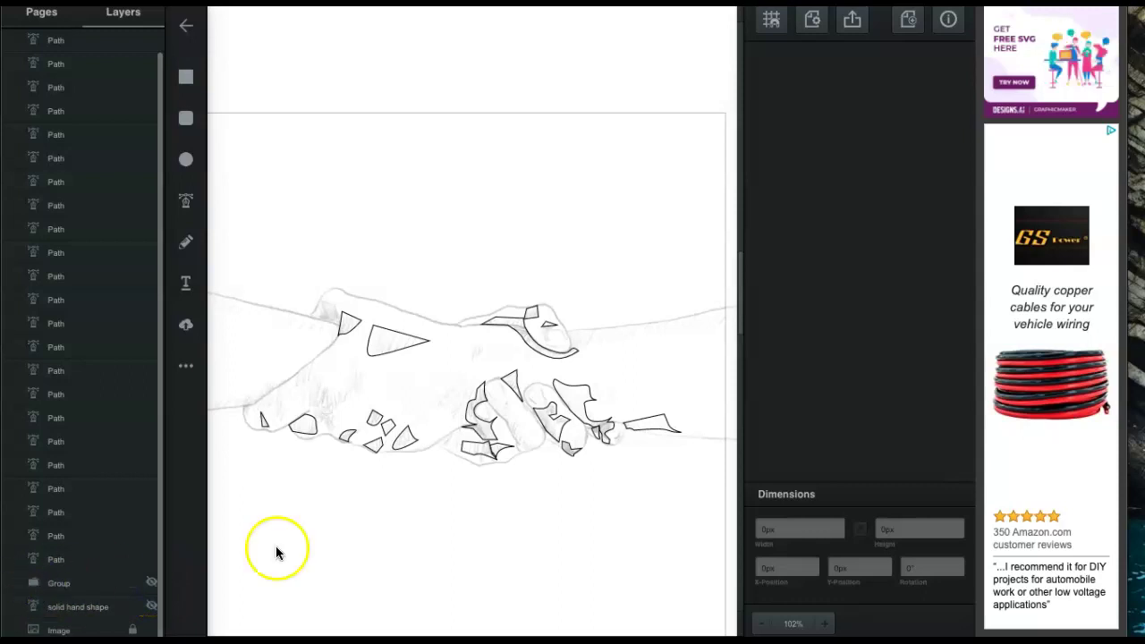
Step: Select all the shadow paths, fill them with black (#000000) and group them
mouse_move(233, 169)
left_mouse_down()
mouse_move(322, 577)
mouse_move(630, 538)
mouse_move(704, 541)
left_mouse_up()
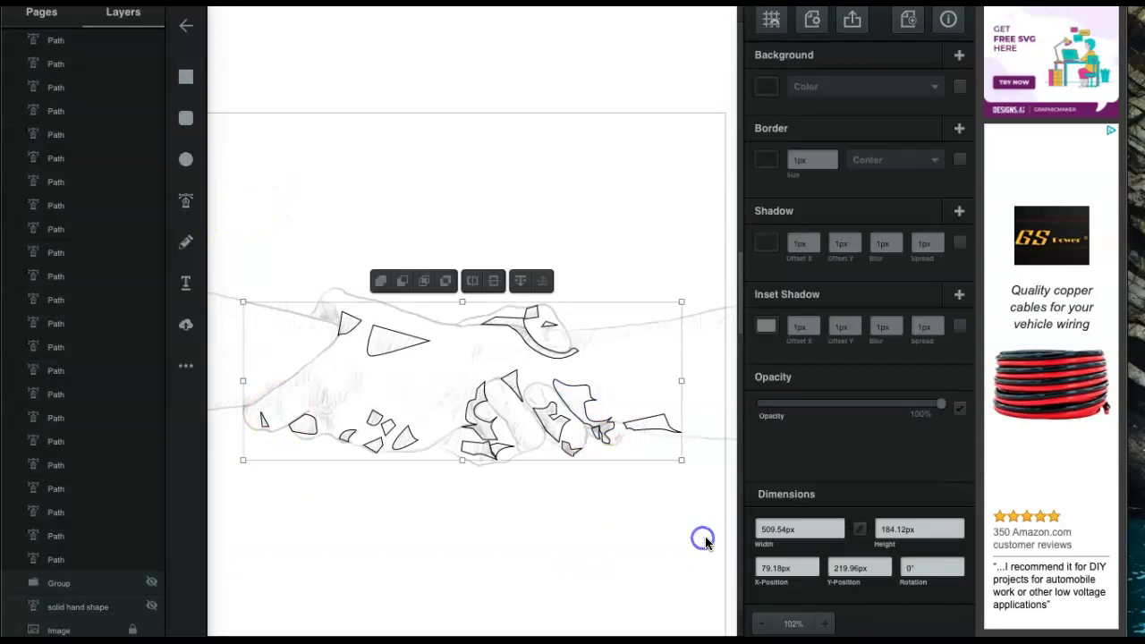
left_click(768, 86)
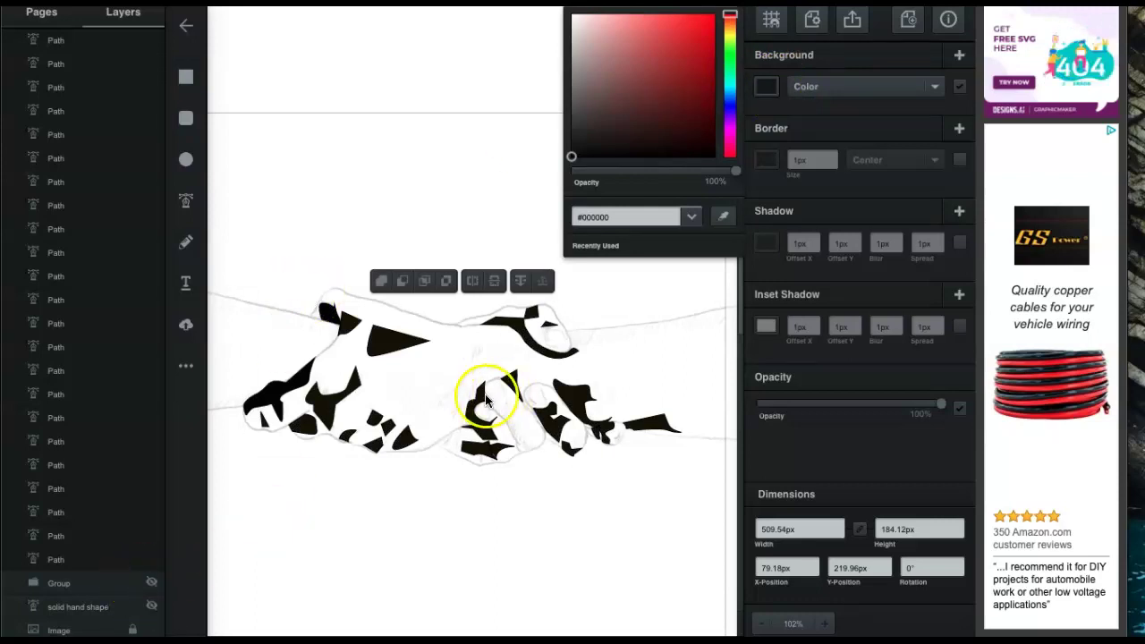
right_click(388, 345)
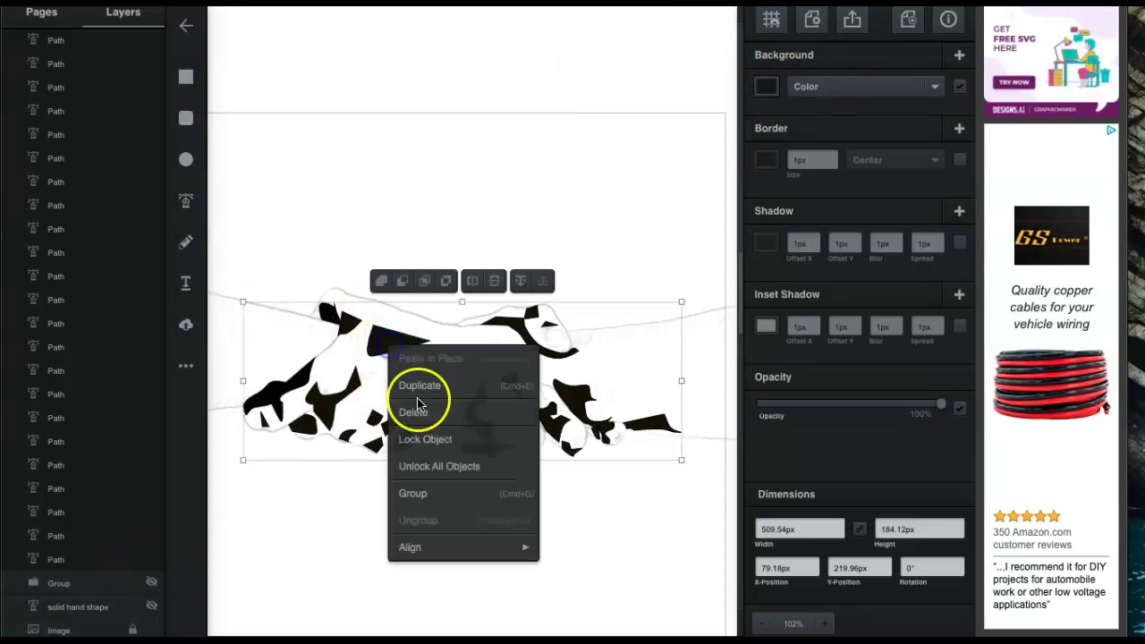
left_click(435, 494)
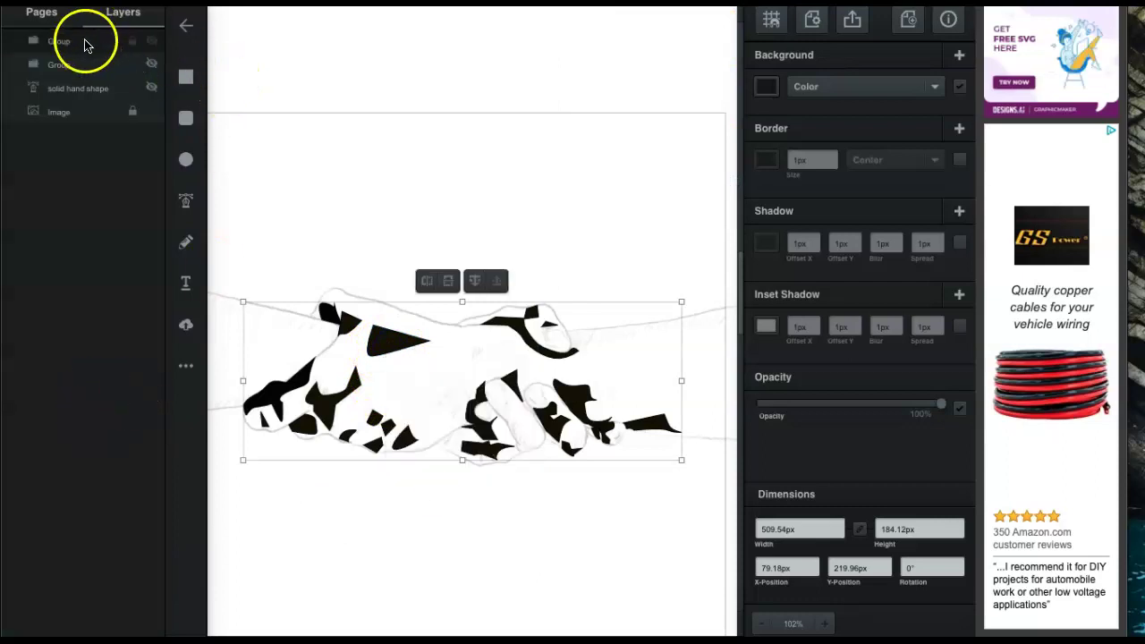
Step: Rename the shadow group as "Shadow" and the detail line group as "line"
left_click(67, 44)
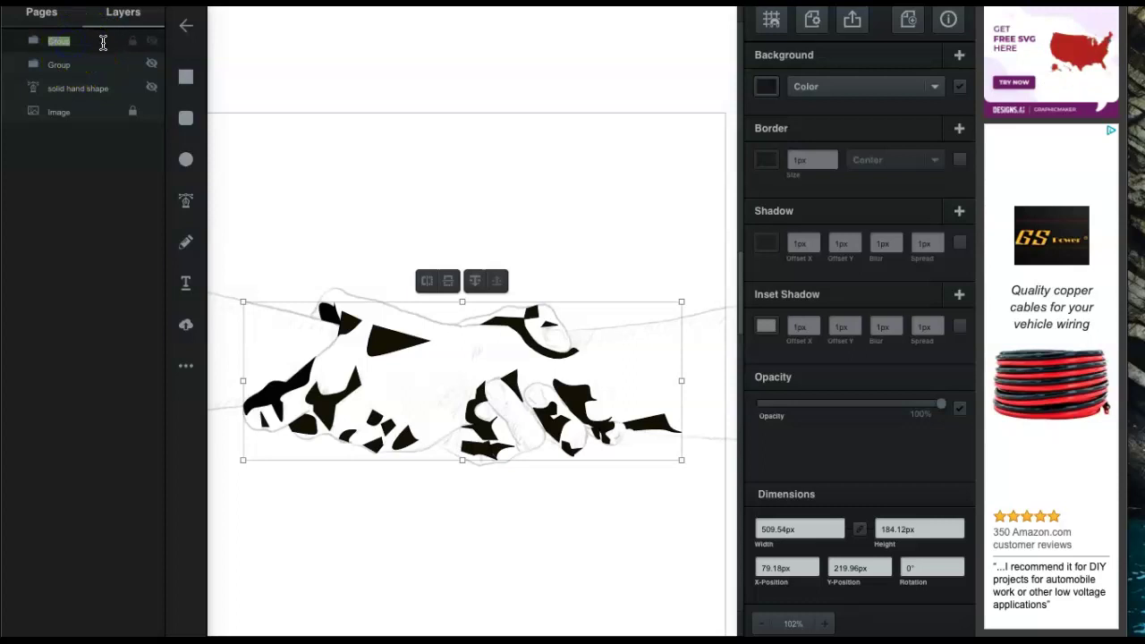
type("Shadow")
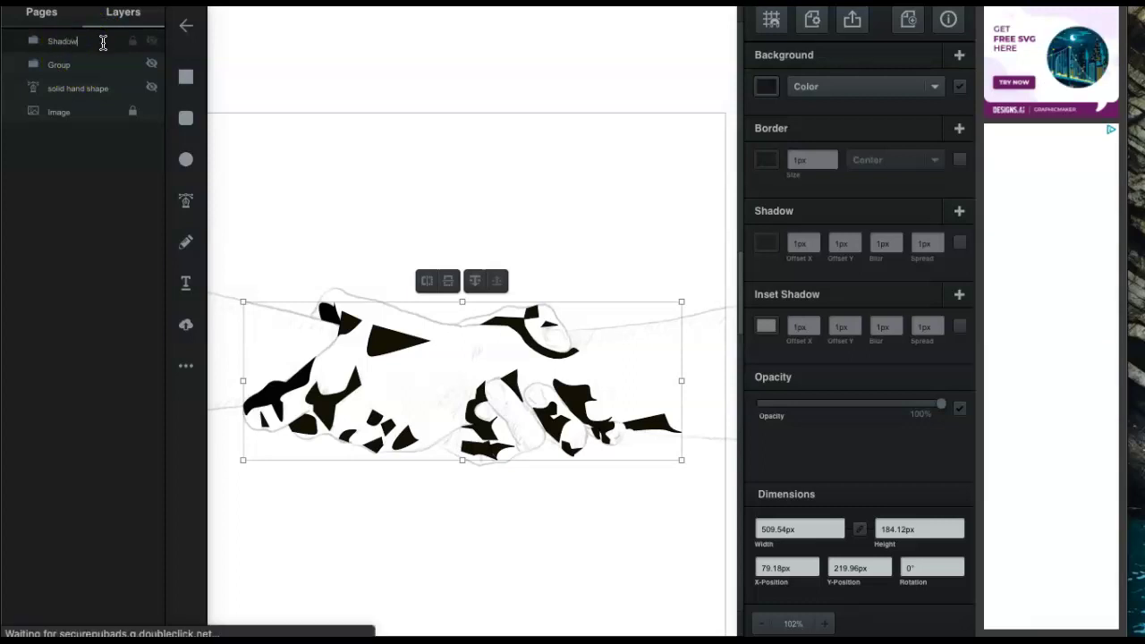
left_click(52, 45)
double_click(63, 65)
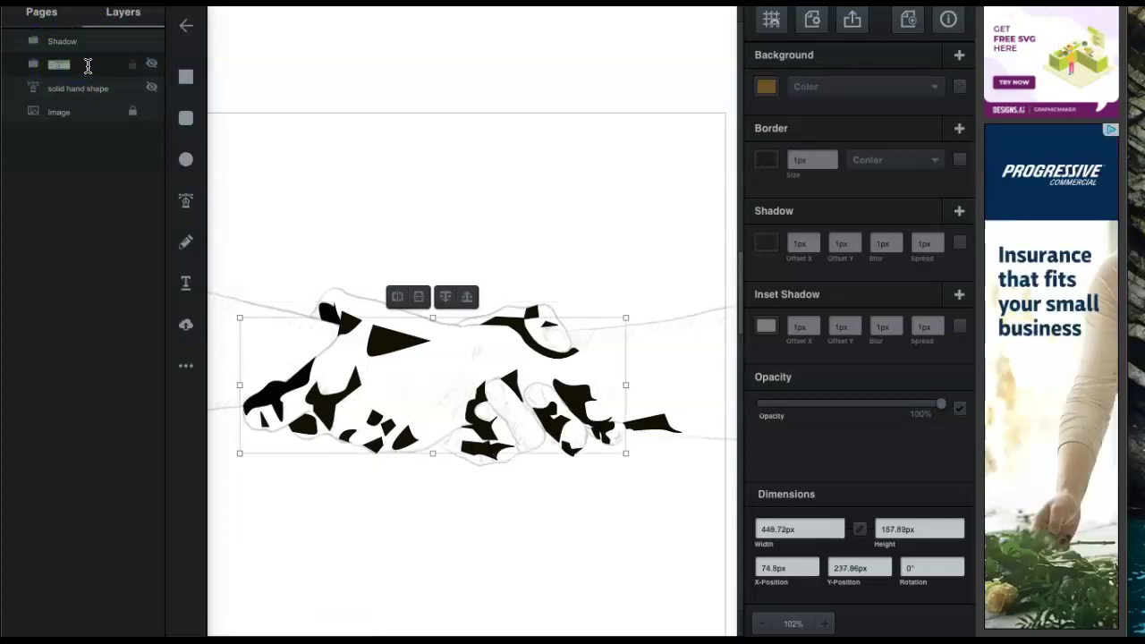
type("line")
key("Return")
Step: Unhide the line group and turn on its 1px centered border
left_click(151, 65)
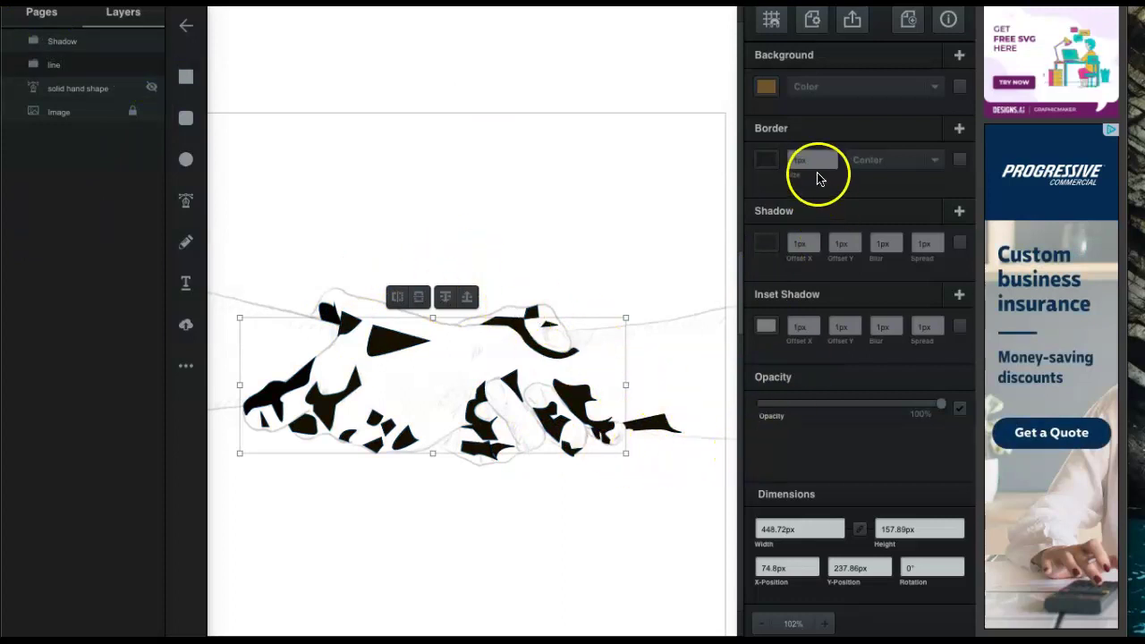
left_click(959, 161)
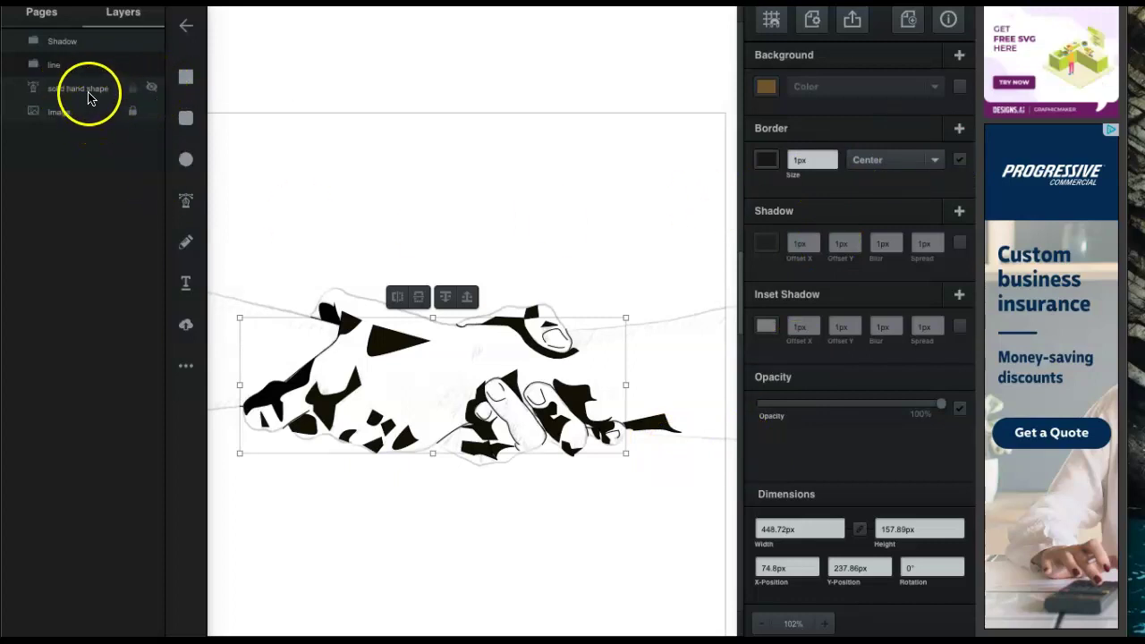
Step: Unhide the solid hand shape and hide the locked reference image
left_click(154, 91)
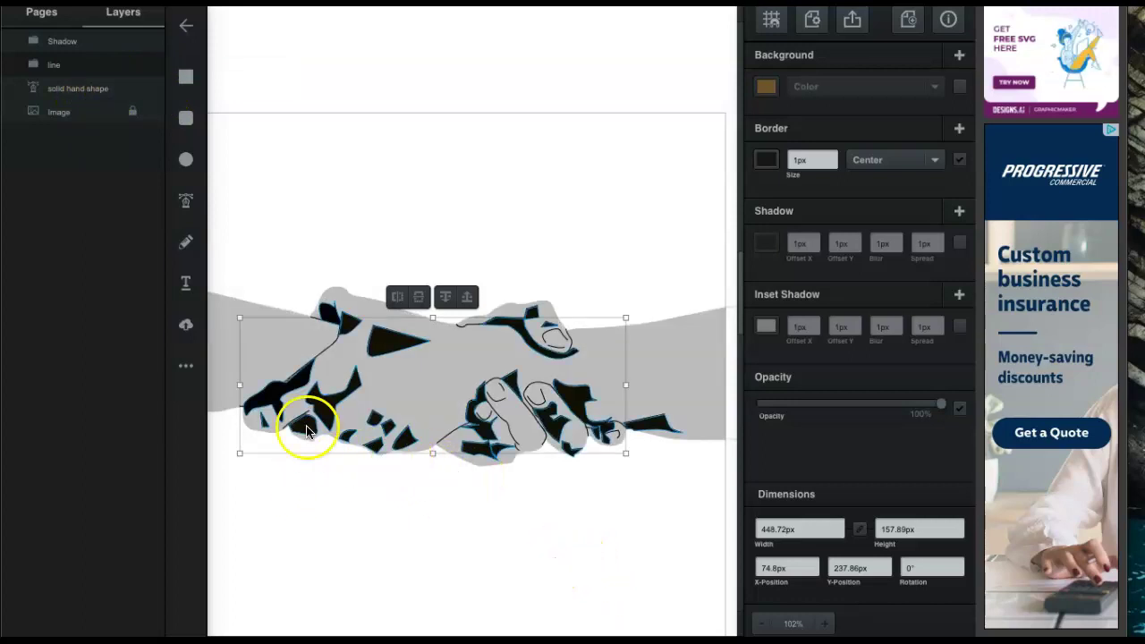
left_click(132, 111)
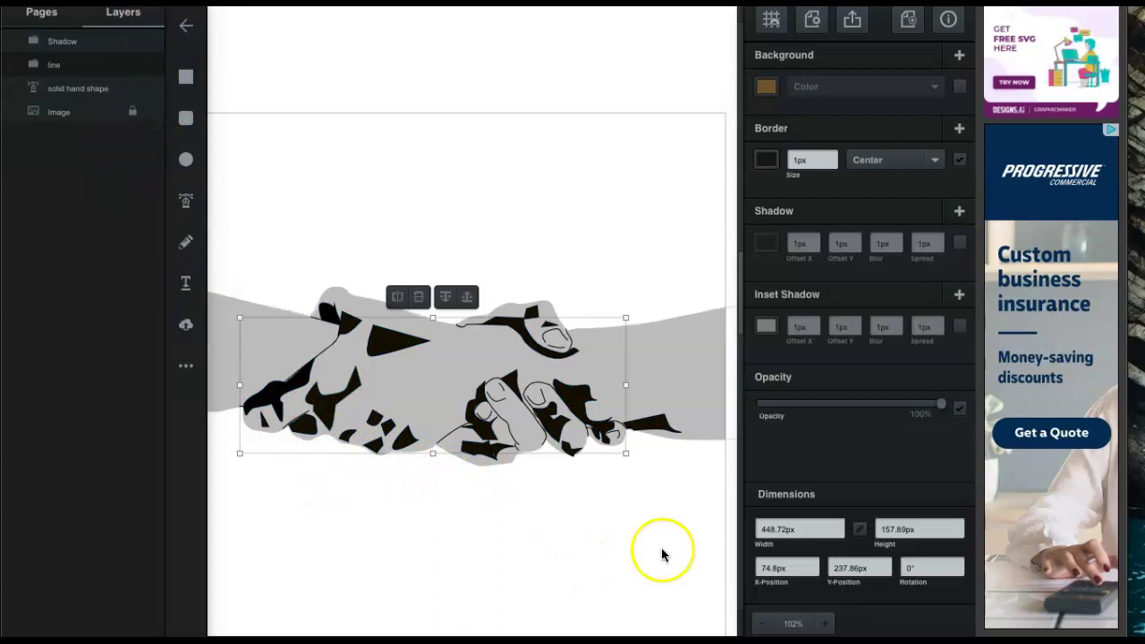
scroll(607, 493, "left", 3)
scroll(605, 487, "right", 3)
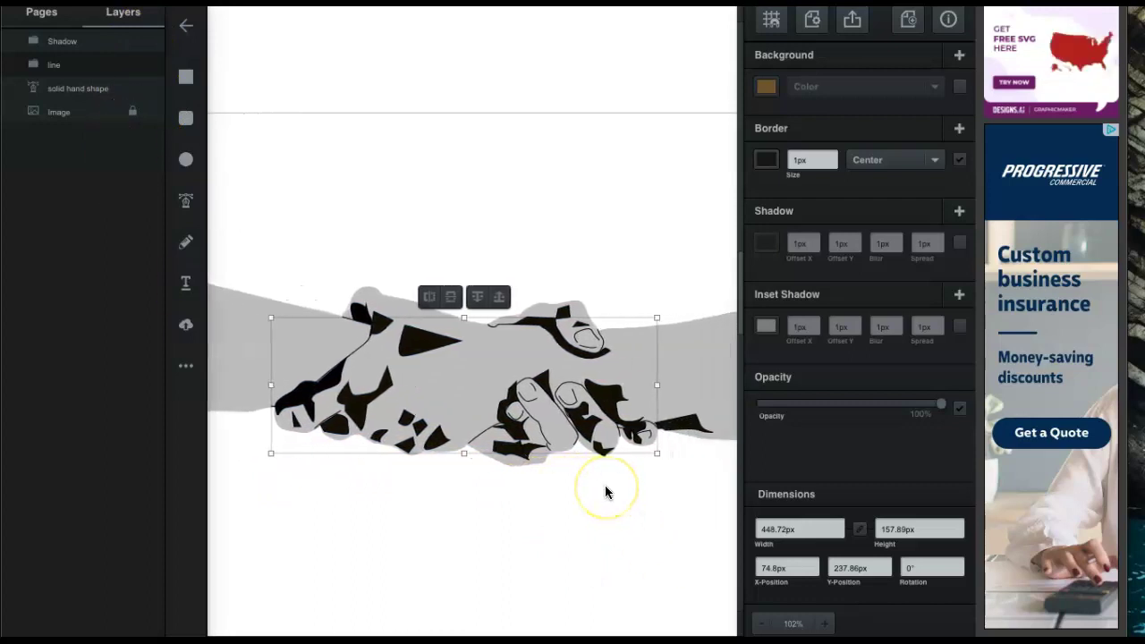
left_click(150, 113)
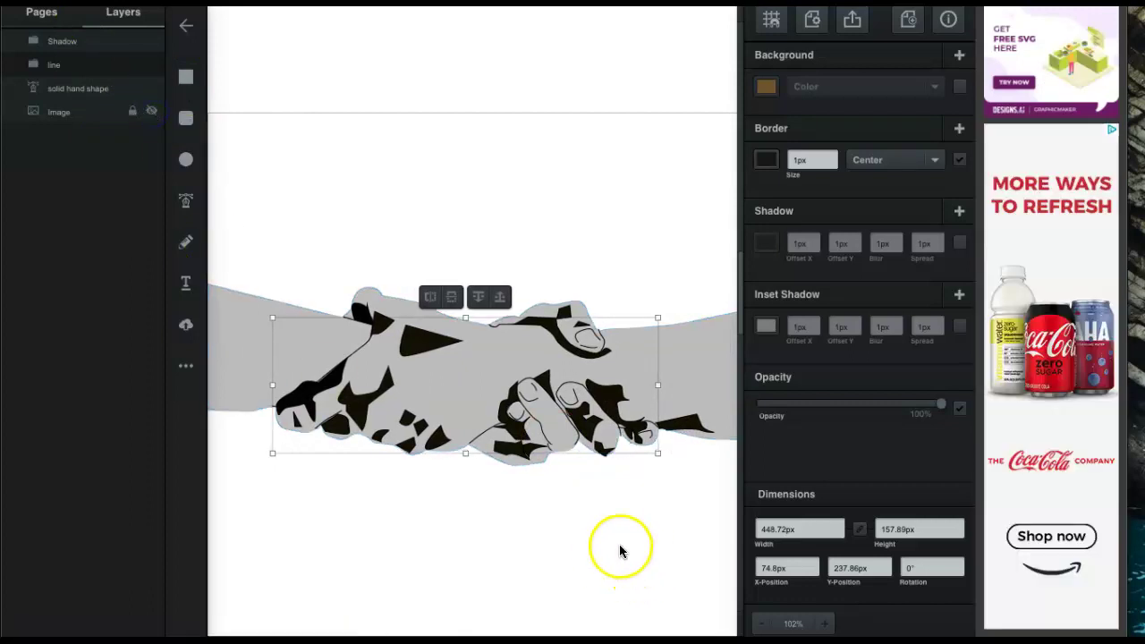
scroll(490, 503, "right", 3)
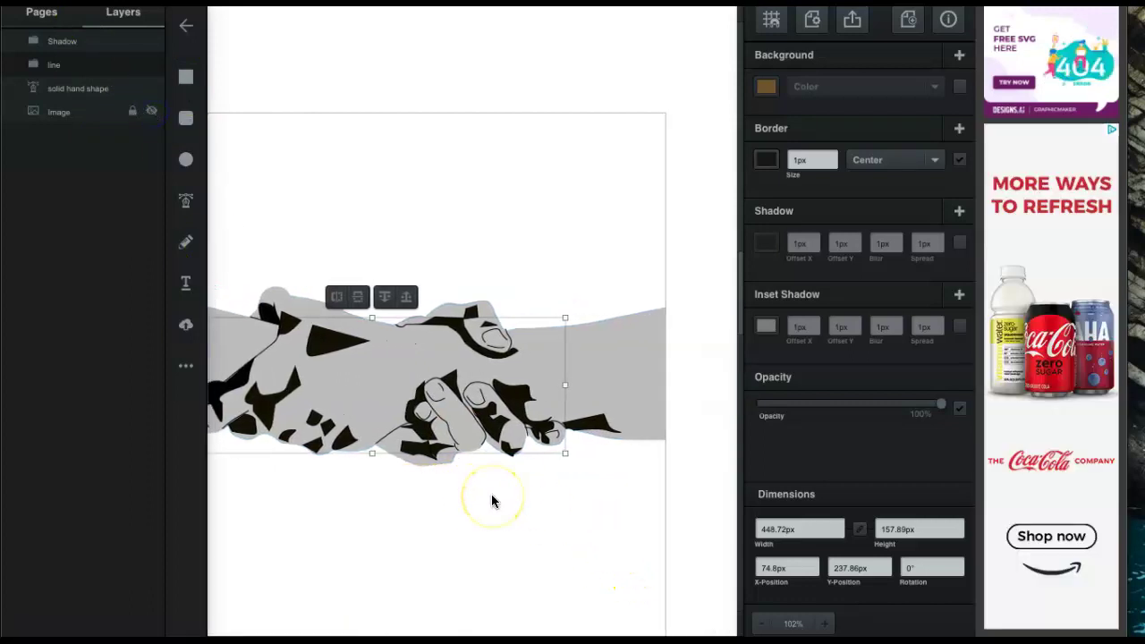
scroll(491, 502, "left", 3)
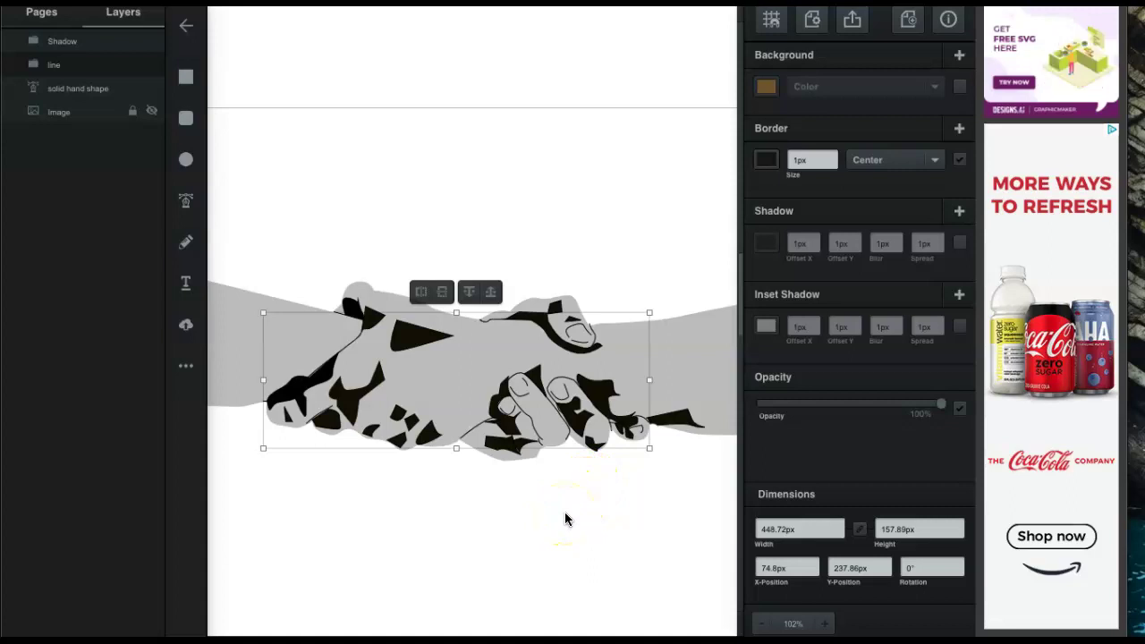
scroll(565, 518, "down", 3)
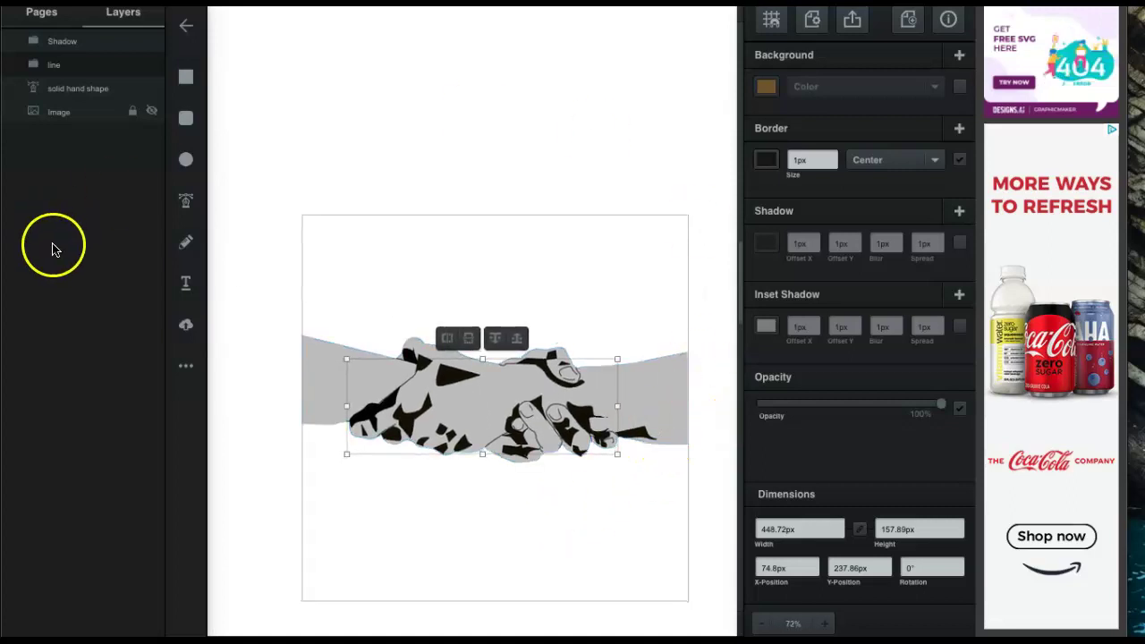
Step: Draw a black 640 by 640 px rectangle covering the whole canvas and place it beneath all other layers as a background
left_click(186, 78)
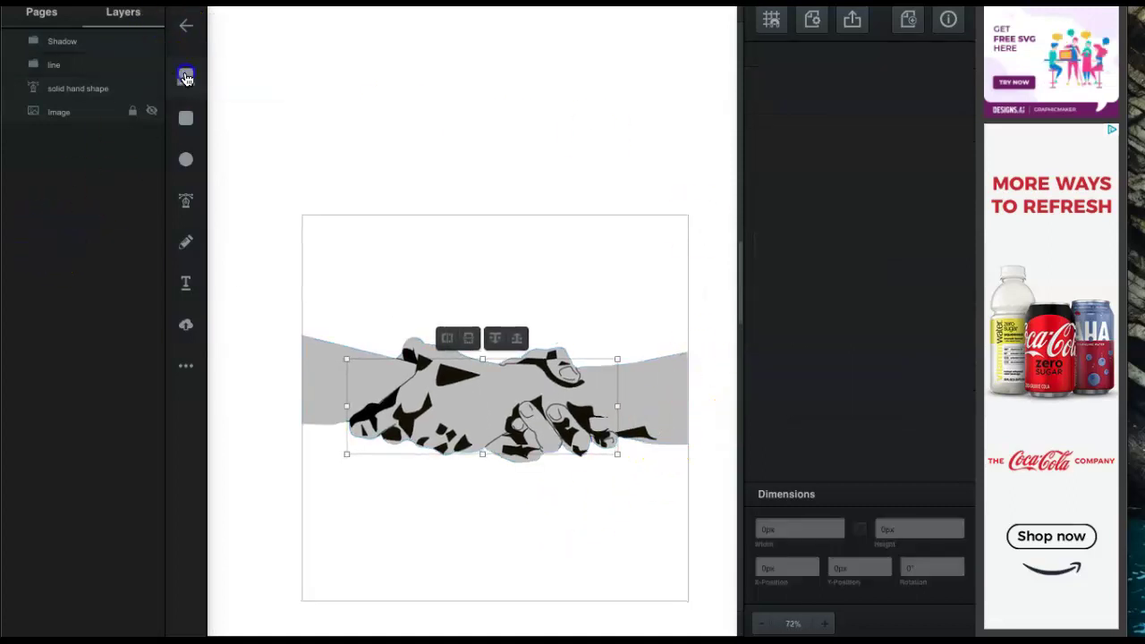
mouse_move(289, 211)
left_mouse_down()
mouse_move(378, 317)
mouse_move(690, 605)
left_mouse_up()
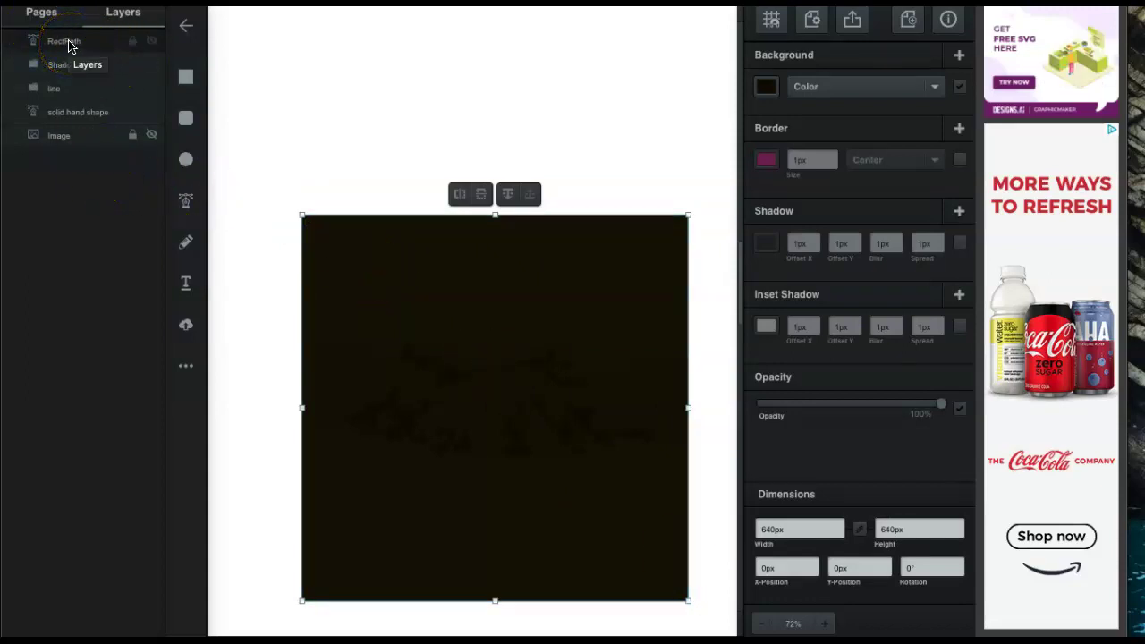
left_click(55, 42)
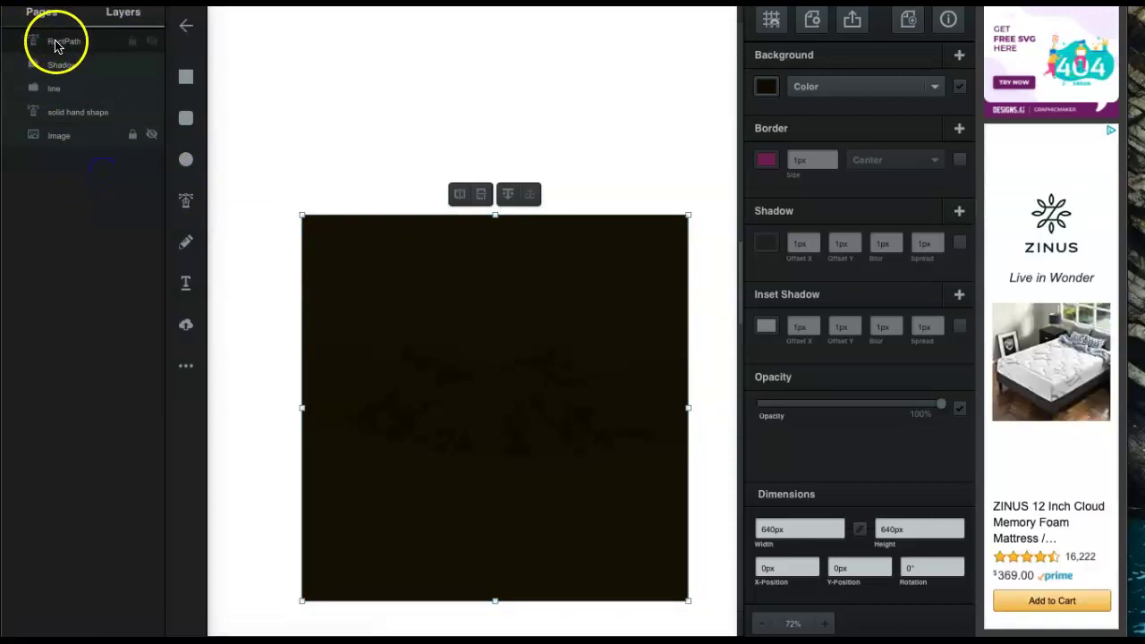
left_click_drag(55, 42, 149, 135)
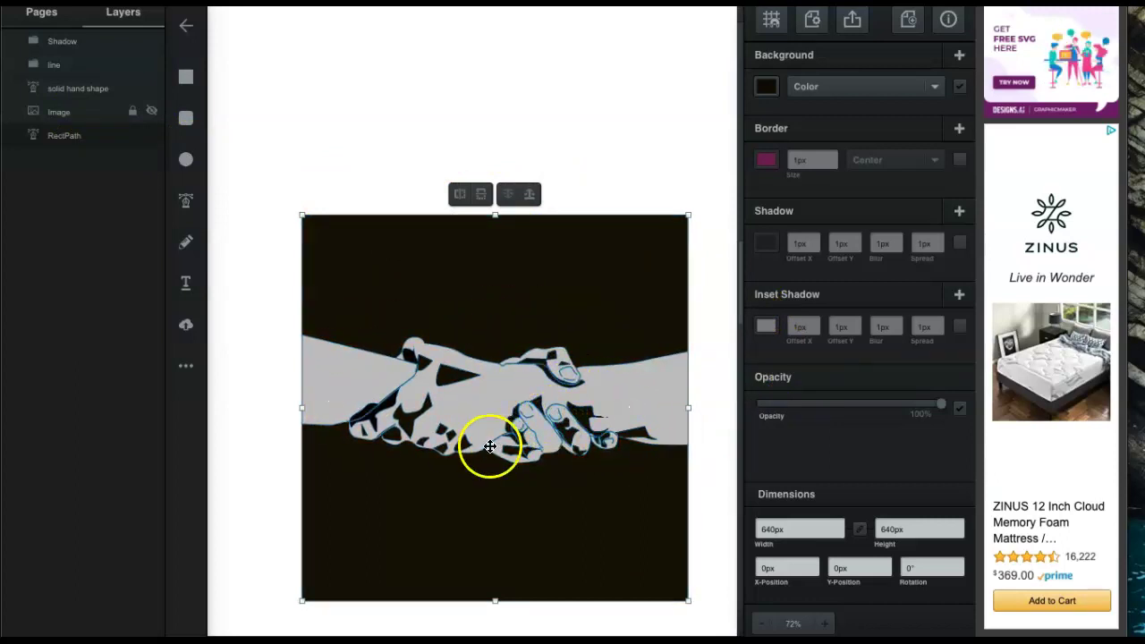
Step: Slightly round the corners of the small four-sided shadow near the lower edge of the hand, inside the Shadow group
left_click(458, 375)
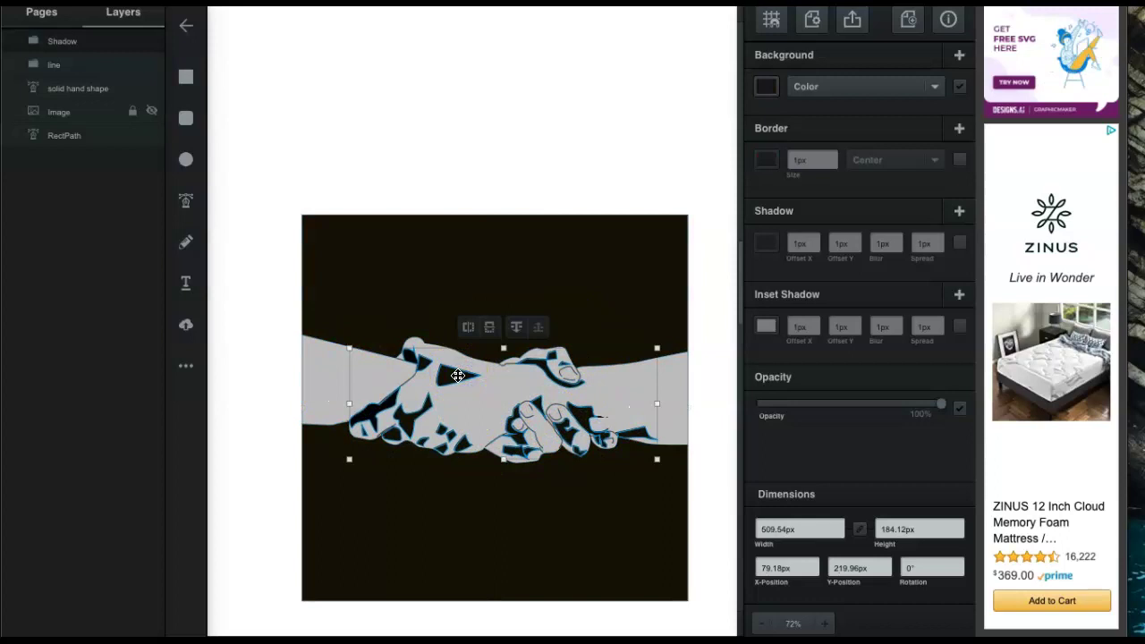
scroll(457, 376, "up", 4)
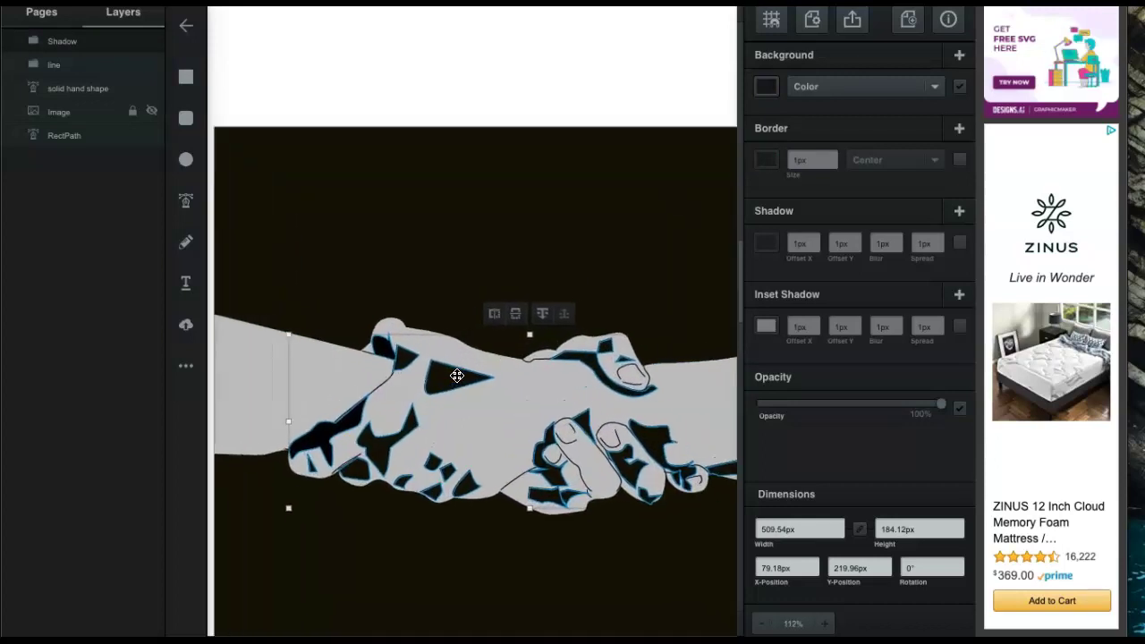
scroll(456, 375, "up", 5)
left_click_drag(456, 375, 501, 369)
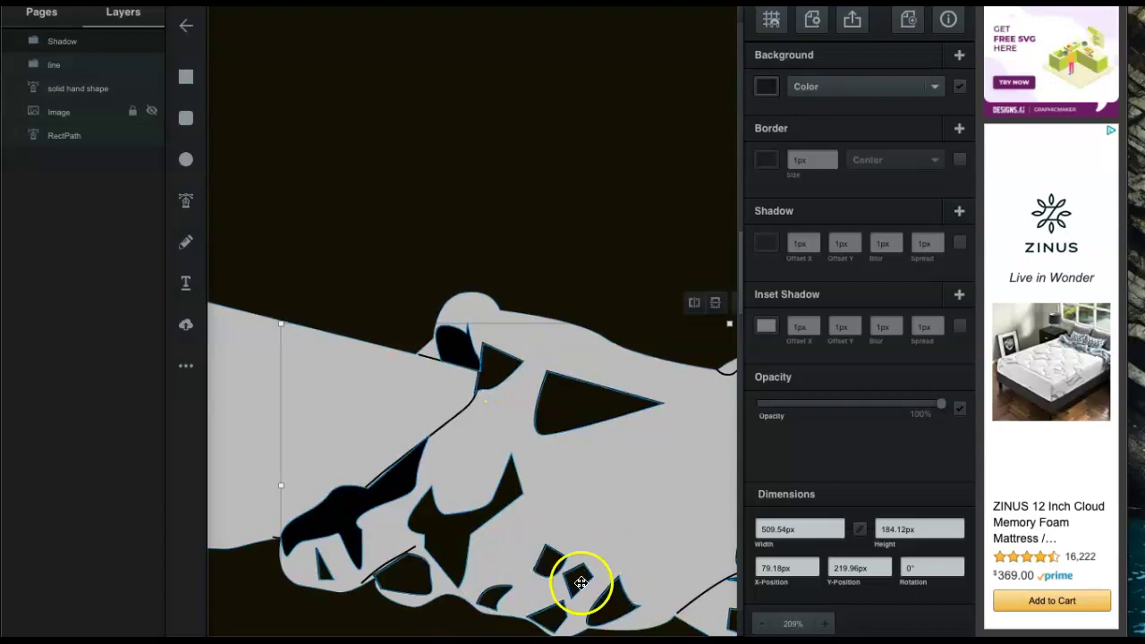
scroll(579, 582, "up", 3)
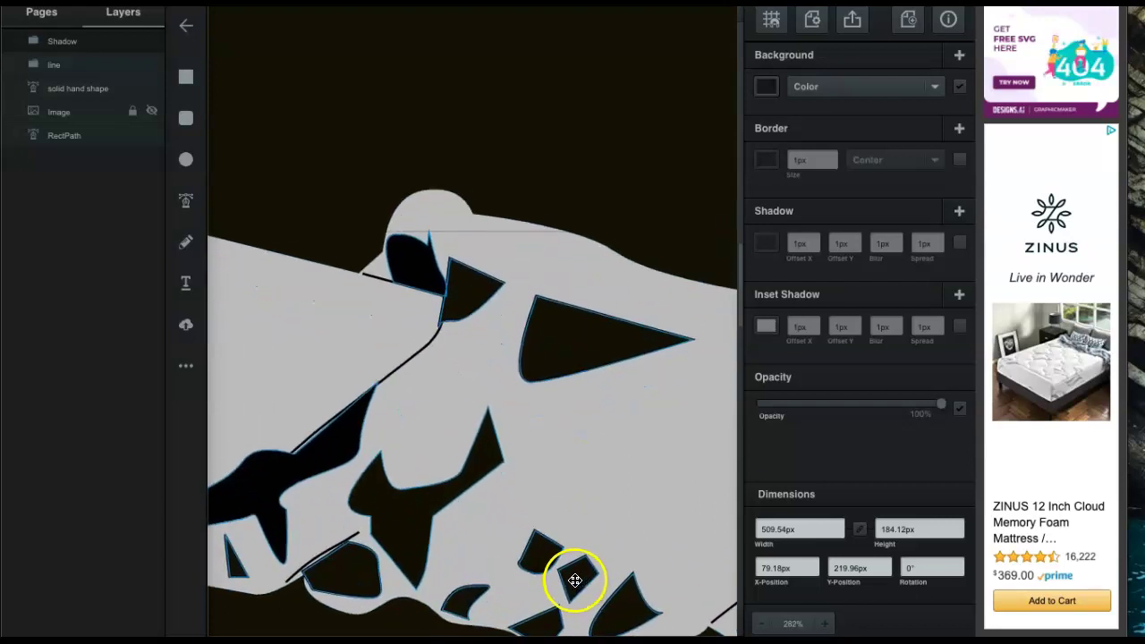
scroll(575, 581, "up", 2)
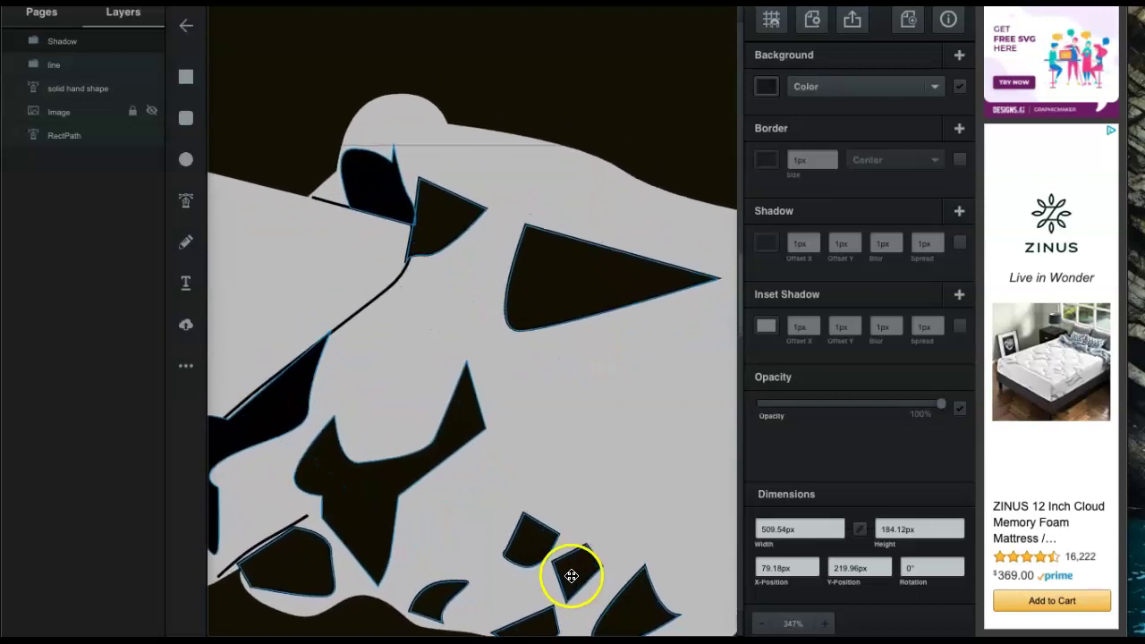
scroll(571, 576, "up", 4)
left_click(580, 575)
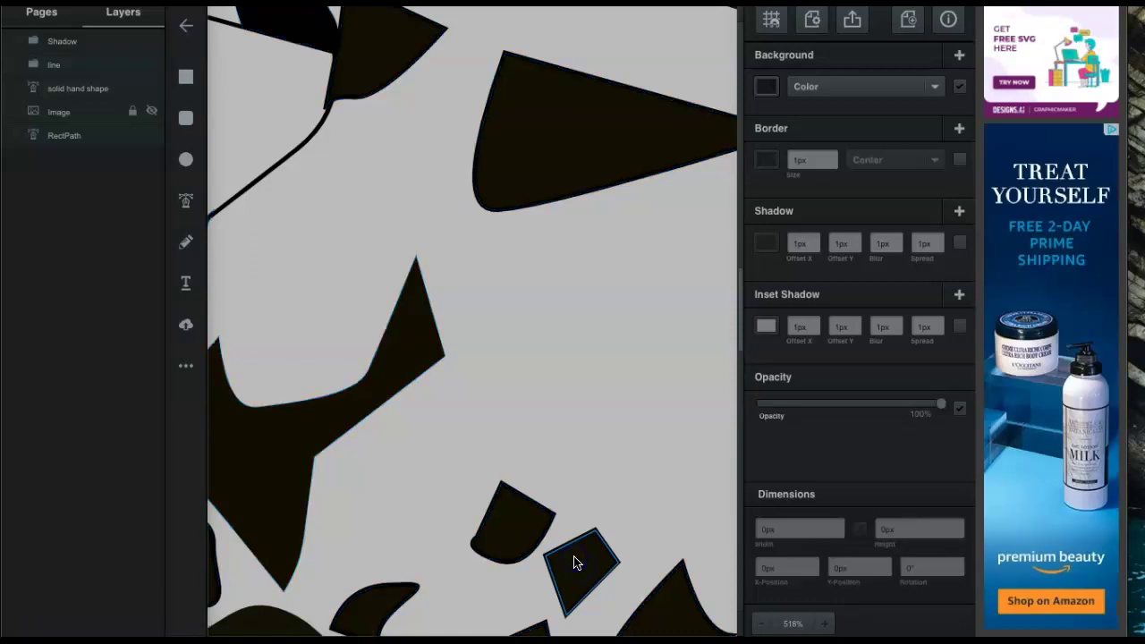
left_click(575, 562)
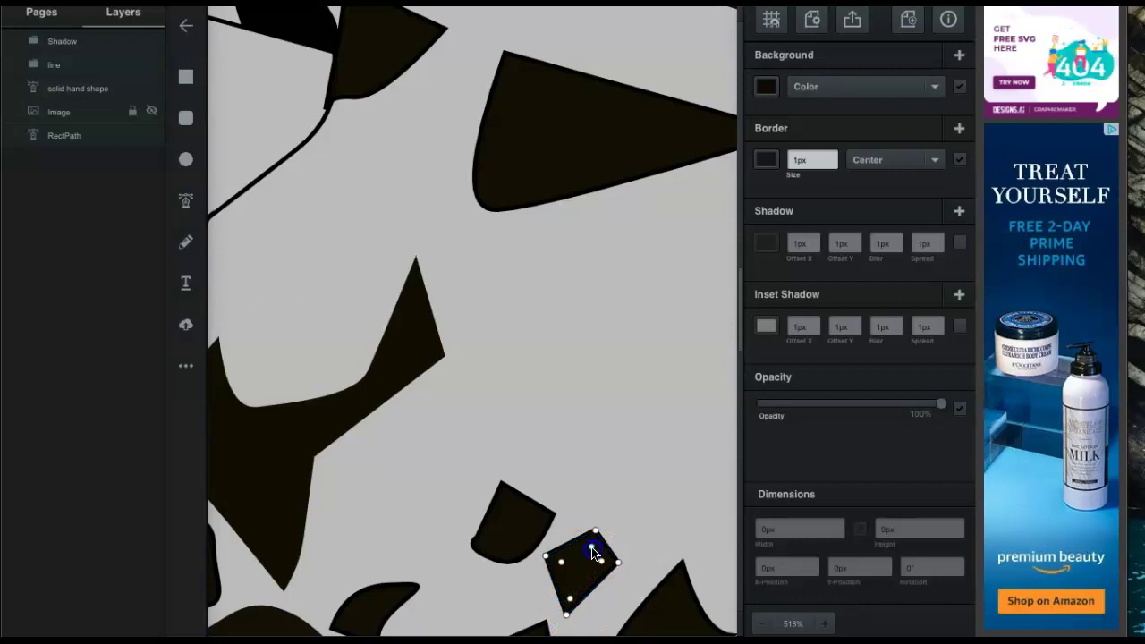
key("Escape")
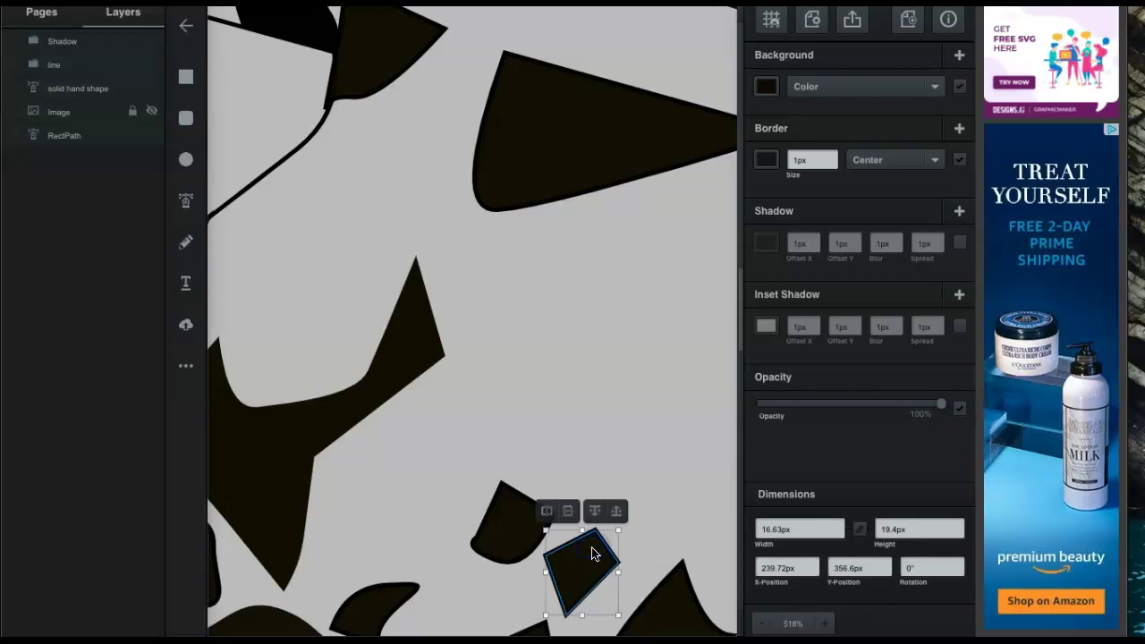
double_click(592, 549)
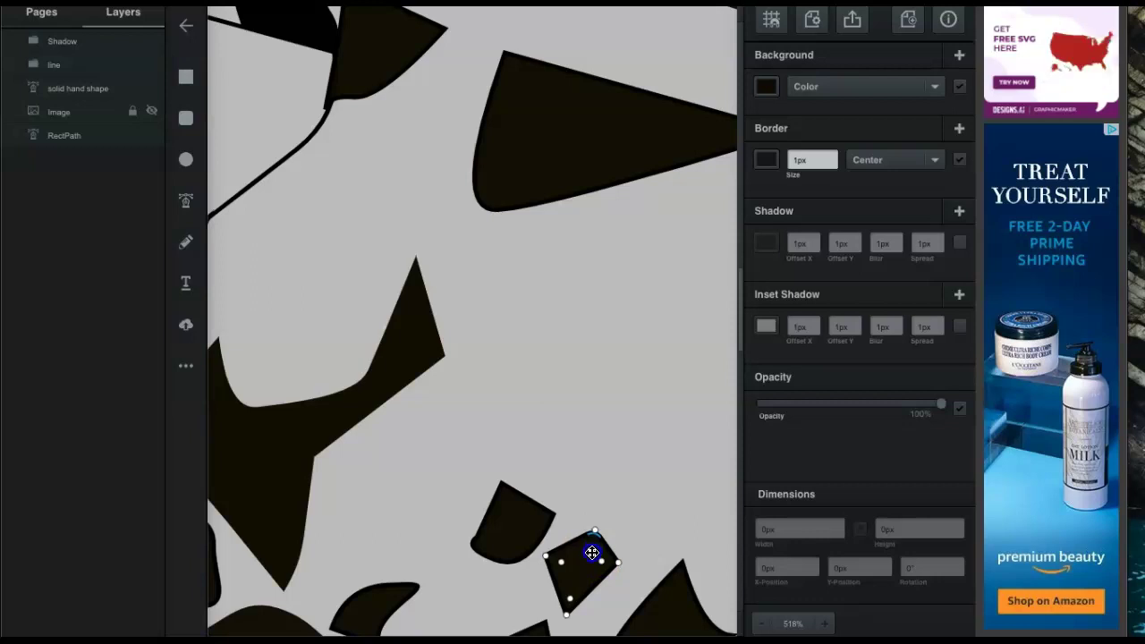
left_click(564, 565)
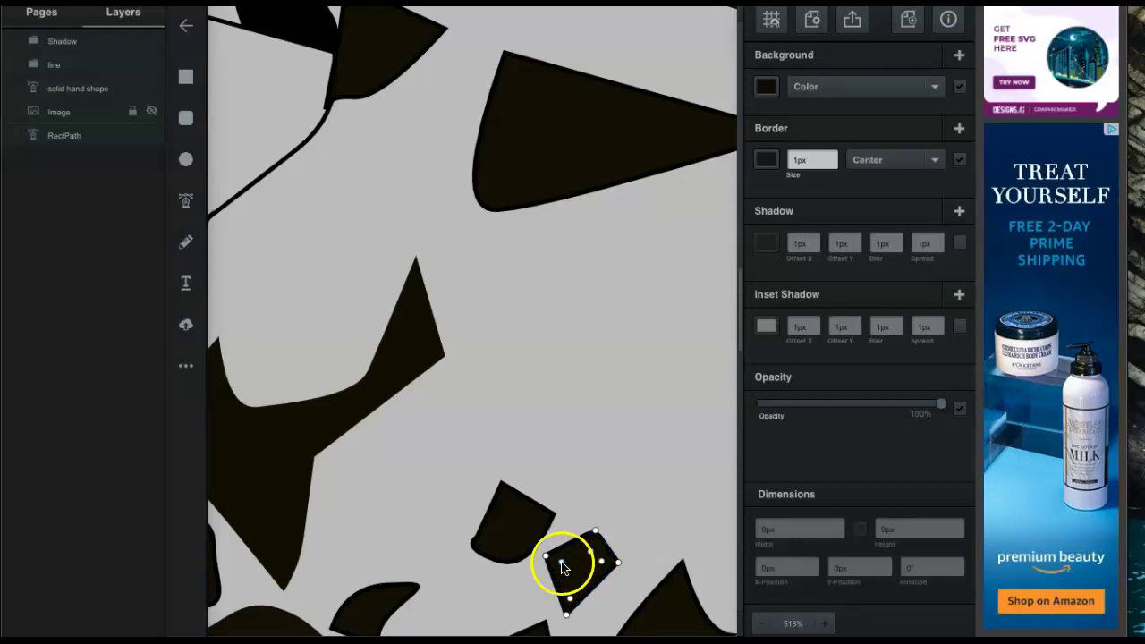
left_click(570, 596)
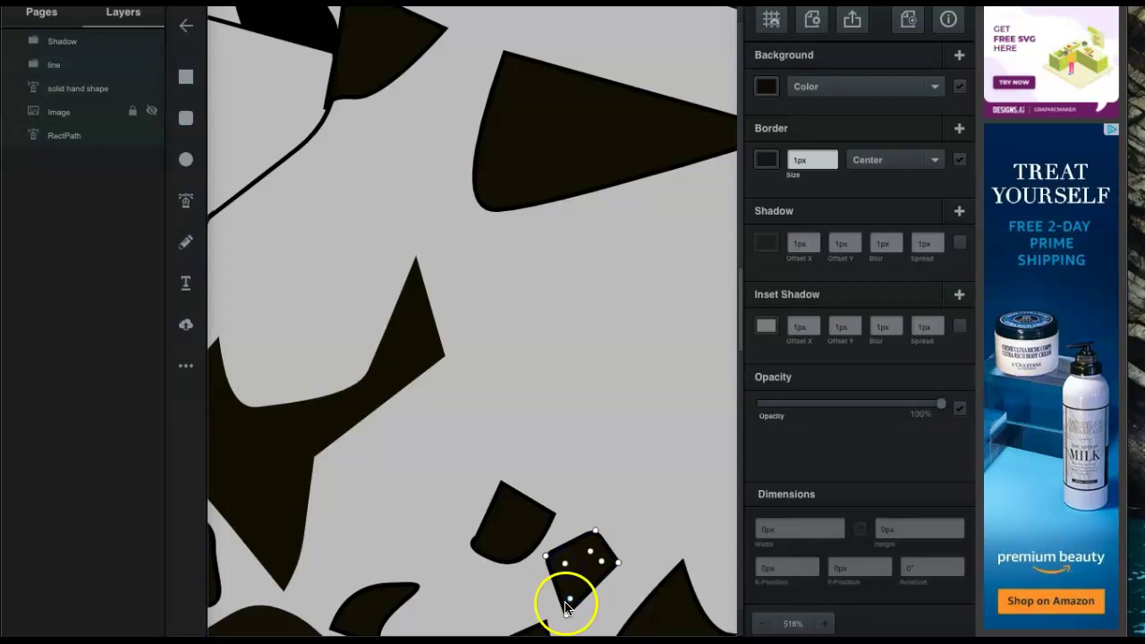
left_click(602, 563)
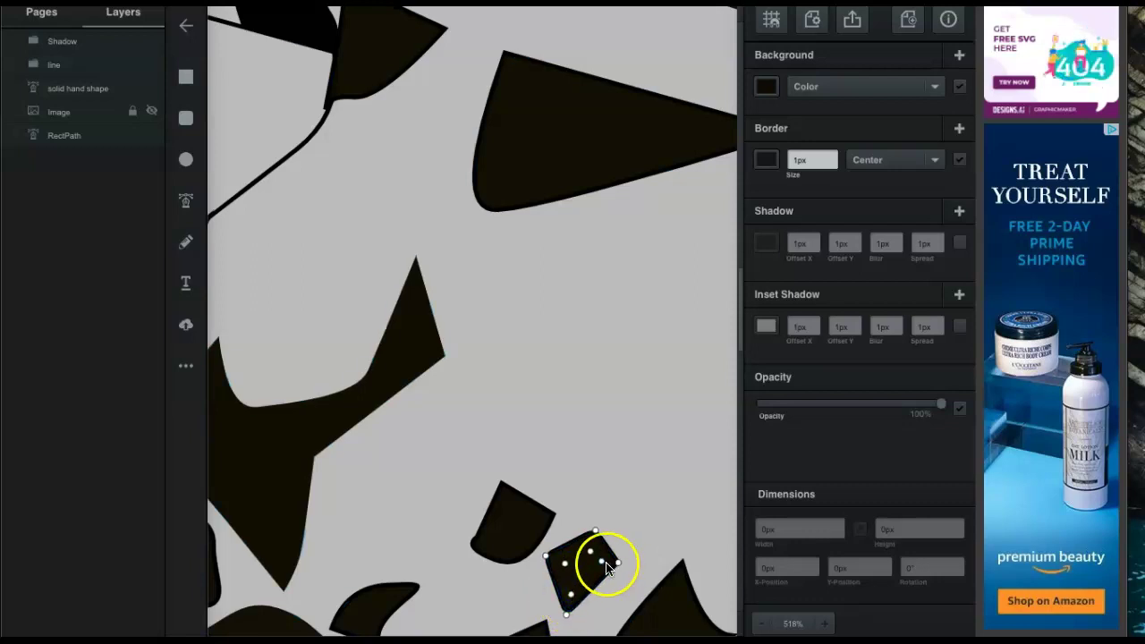
left_click(641, 472)
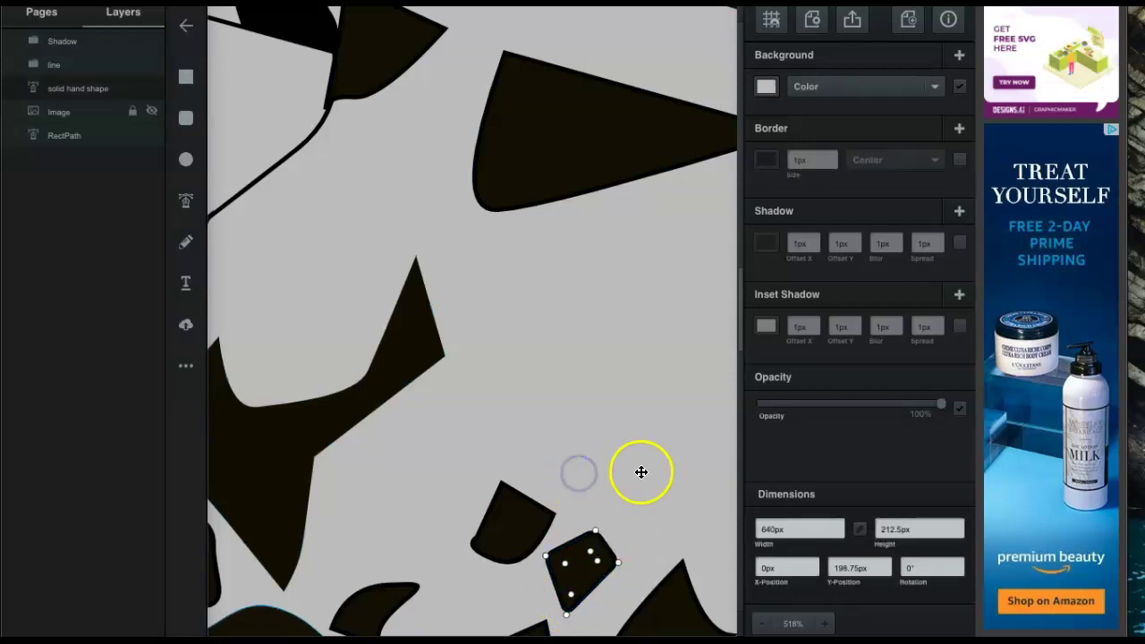
Step: Examine the whole handshake drawing against the black background, including the large triangular shadow and the small four-sided shadow
left_click(519, 102)
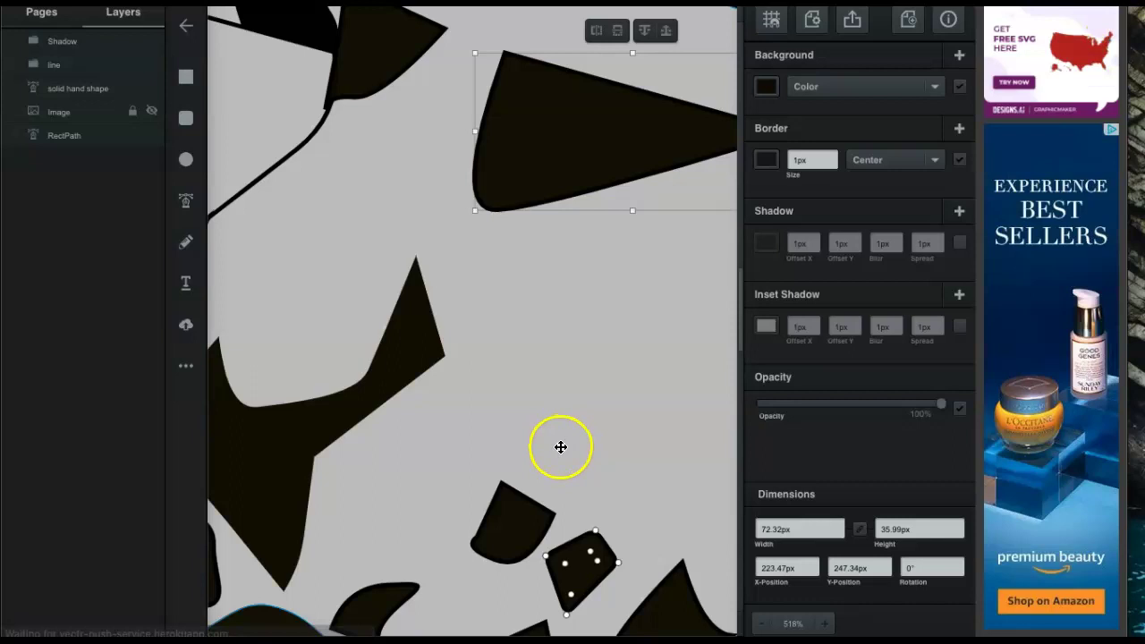
scroll(561, 443, "down", 8)
scroll(558, 451, "down", 1)
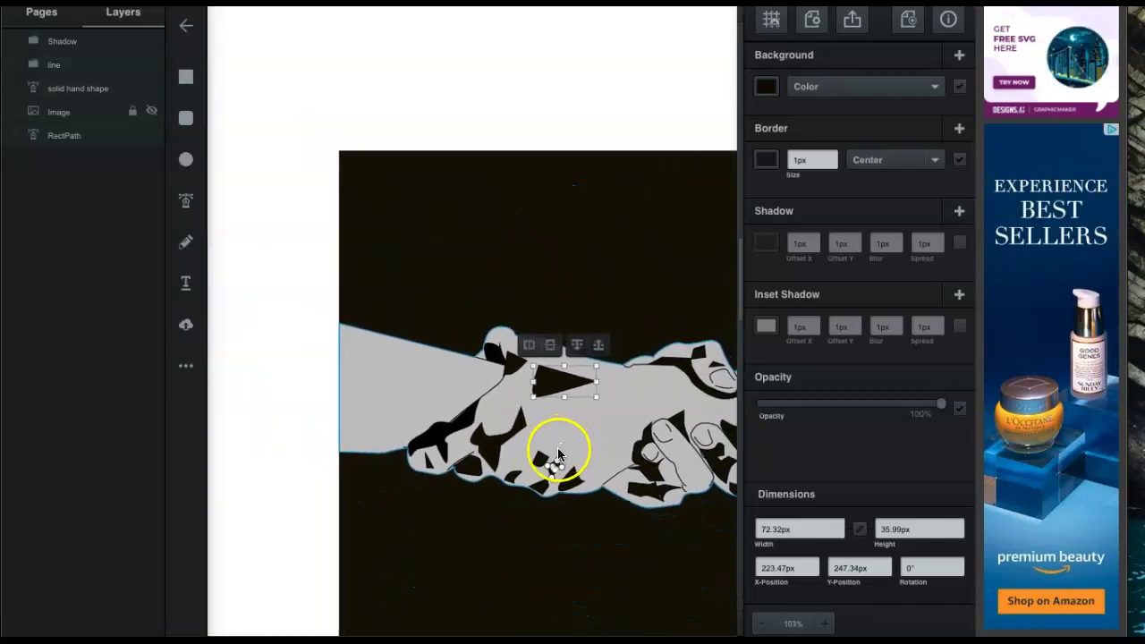
scroll(552, 448, "right", 5)
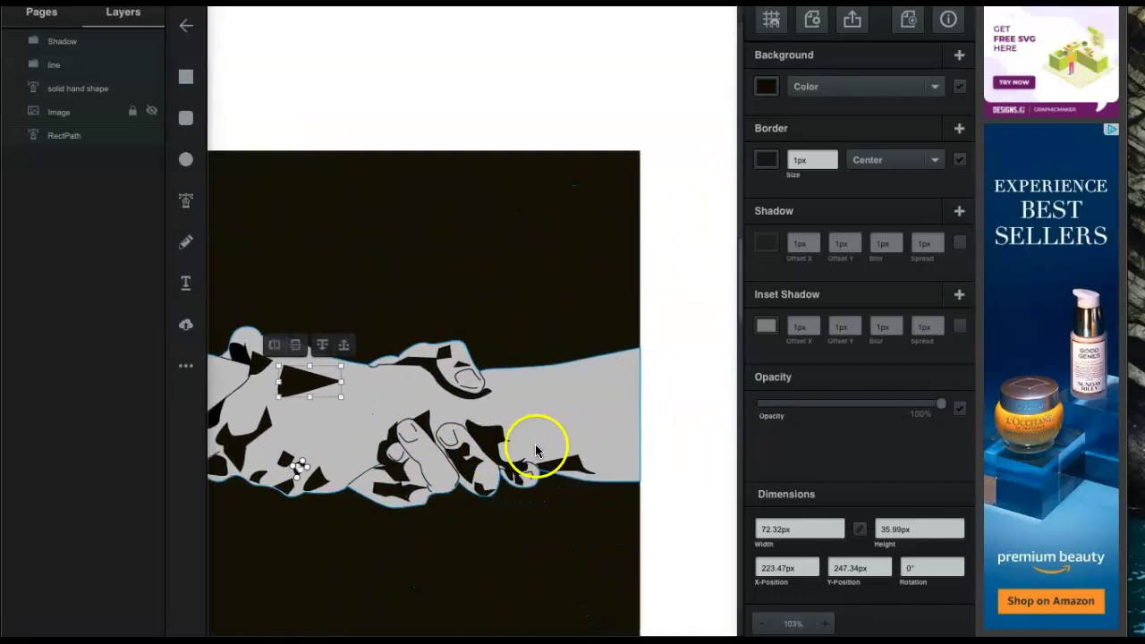
scroll(536, 442, "left", 4)
scroll(536, 446, "down", 1)
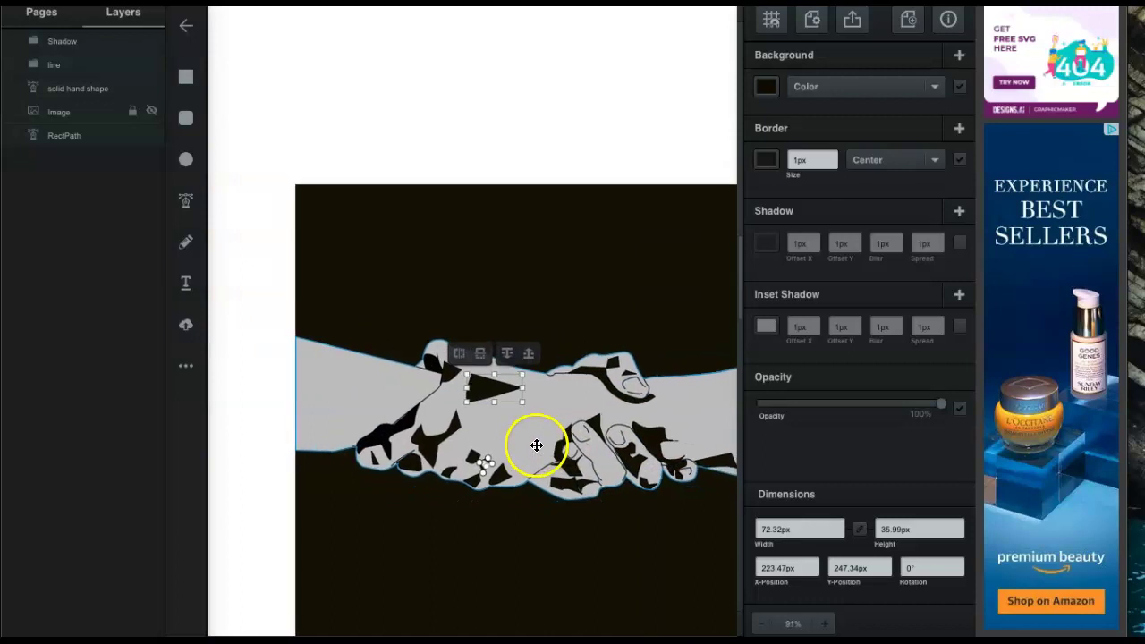
scroll(536, 444, "right", 3)
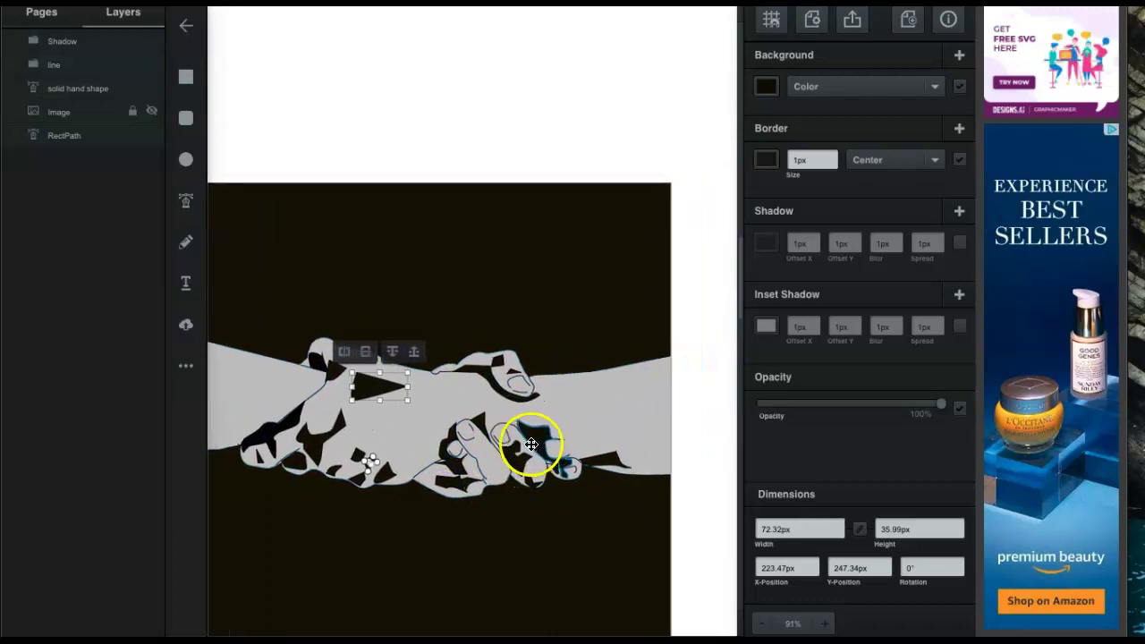
scroll(530, 444, "up", 1)
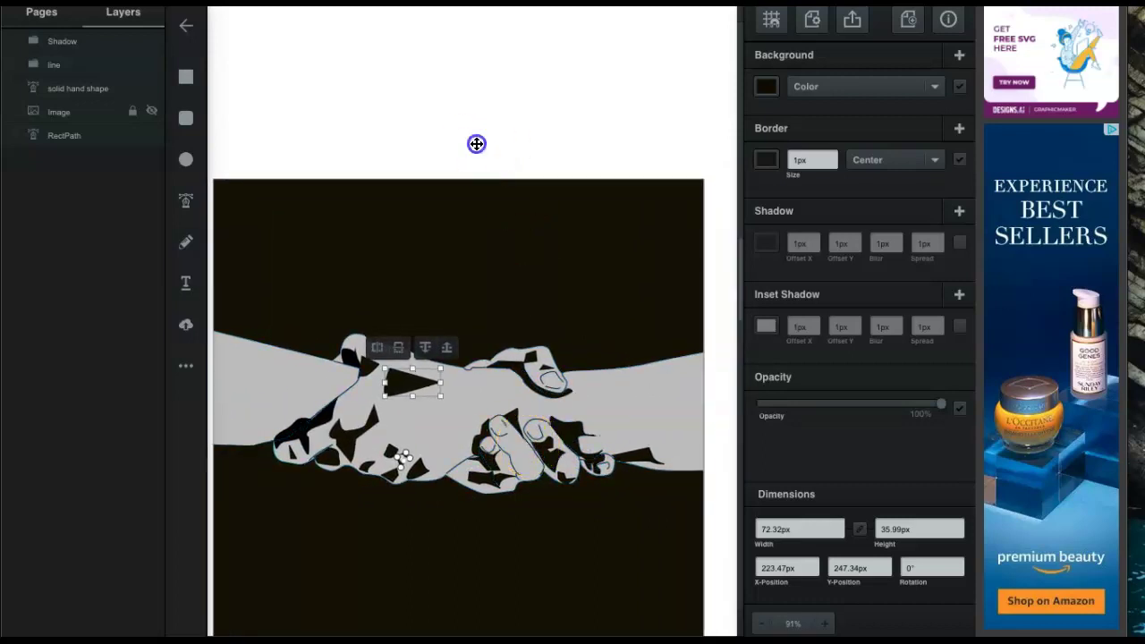
left_click(406, 460)
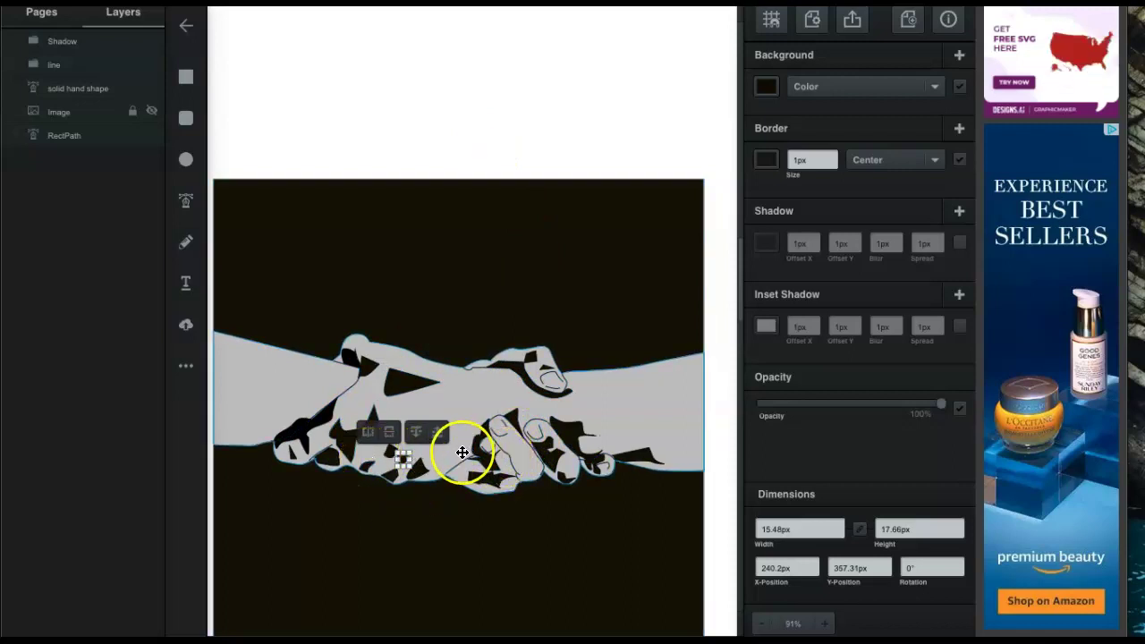
scroll(460, 454, "left", 1)
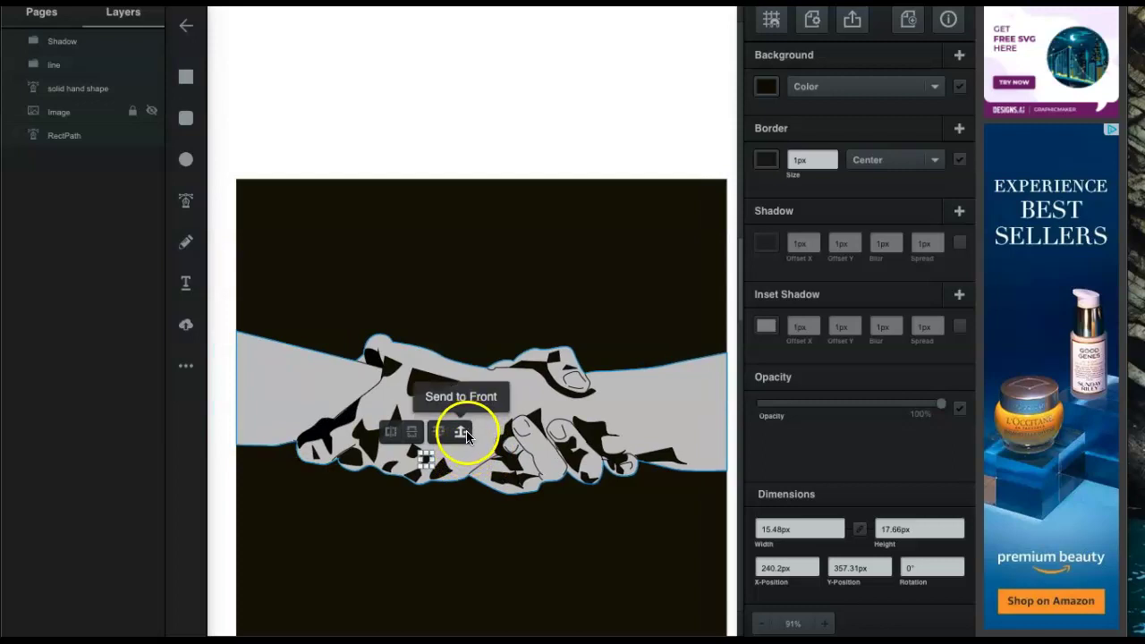